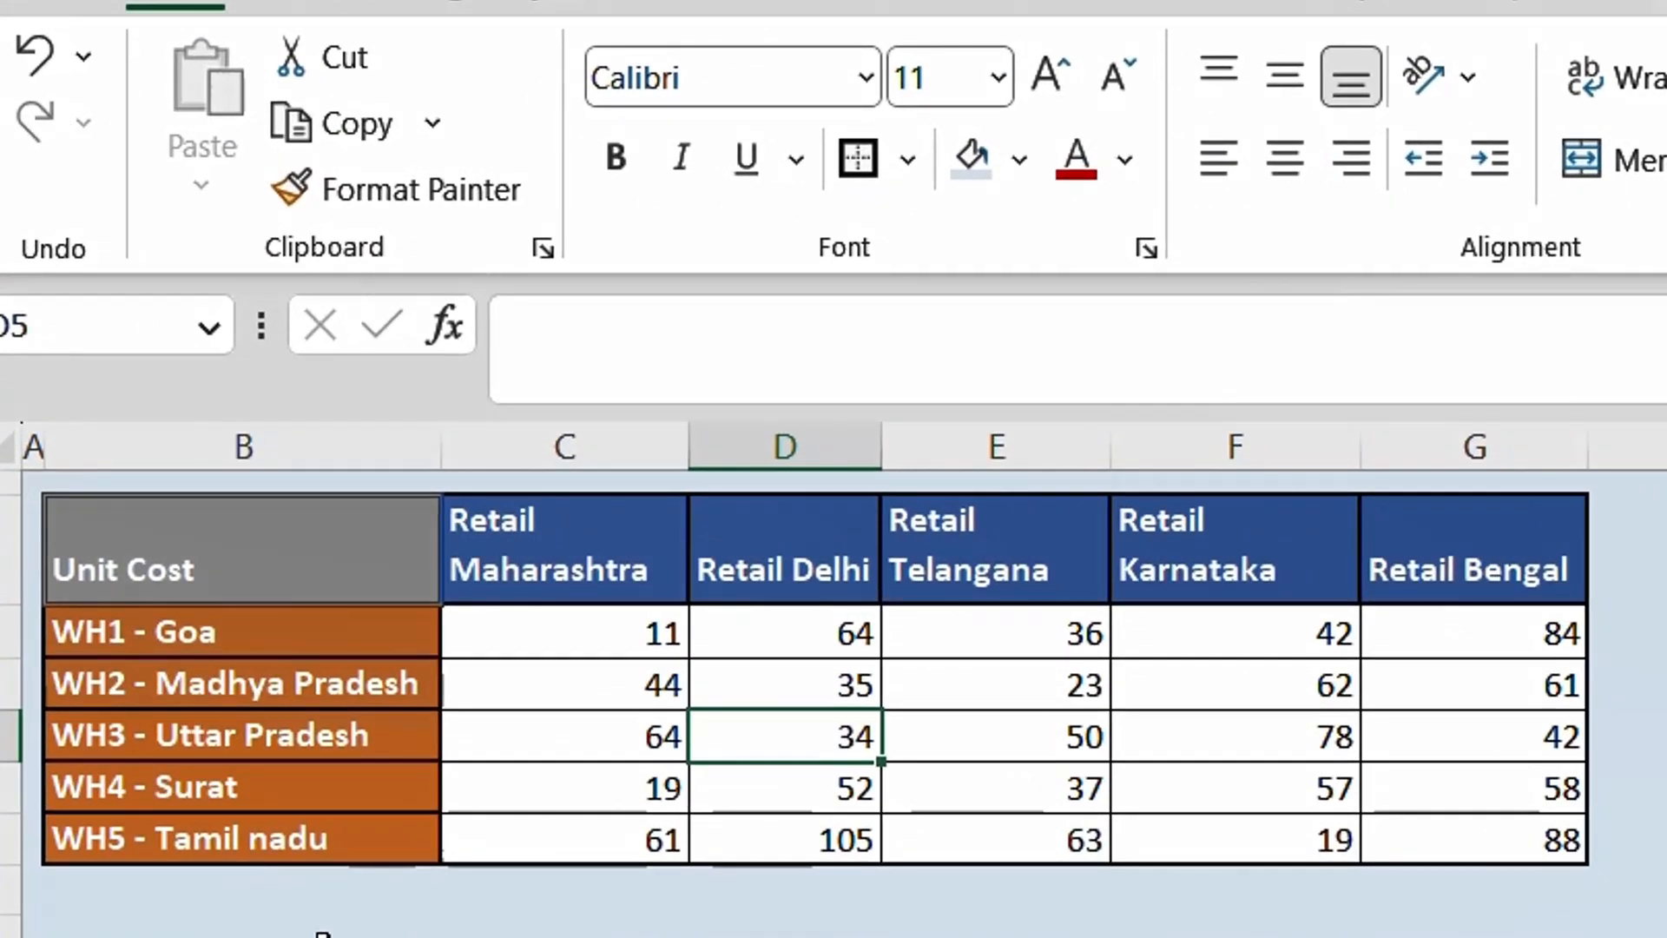
- Examine the Unit Cost table's retail location headers and its five warehouse labels
{"action": "left_click", "coordinate": [219, 540]}
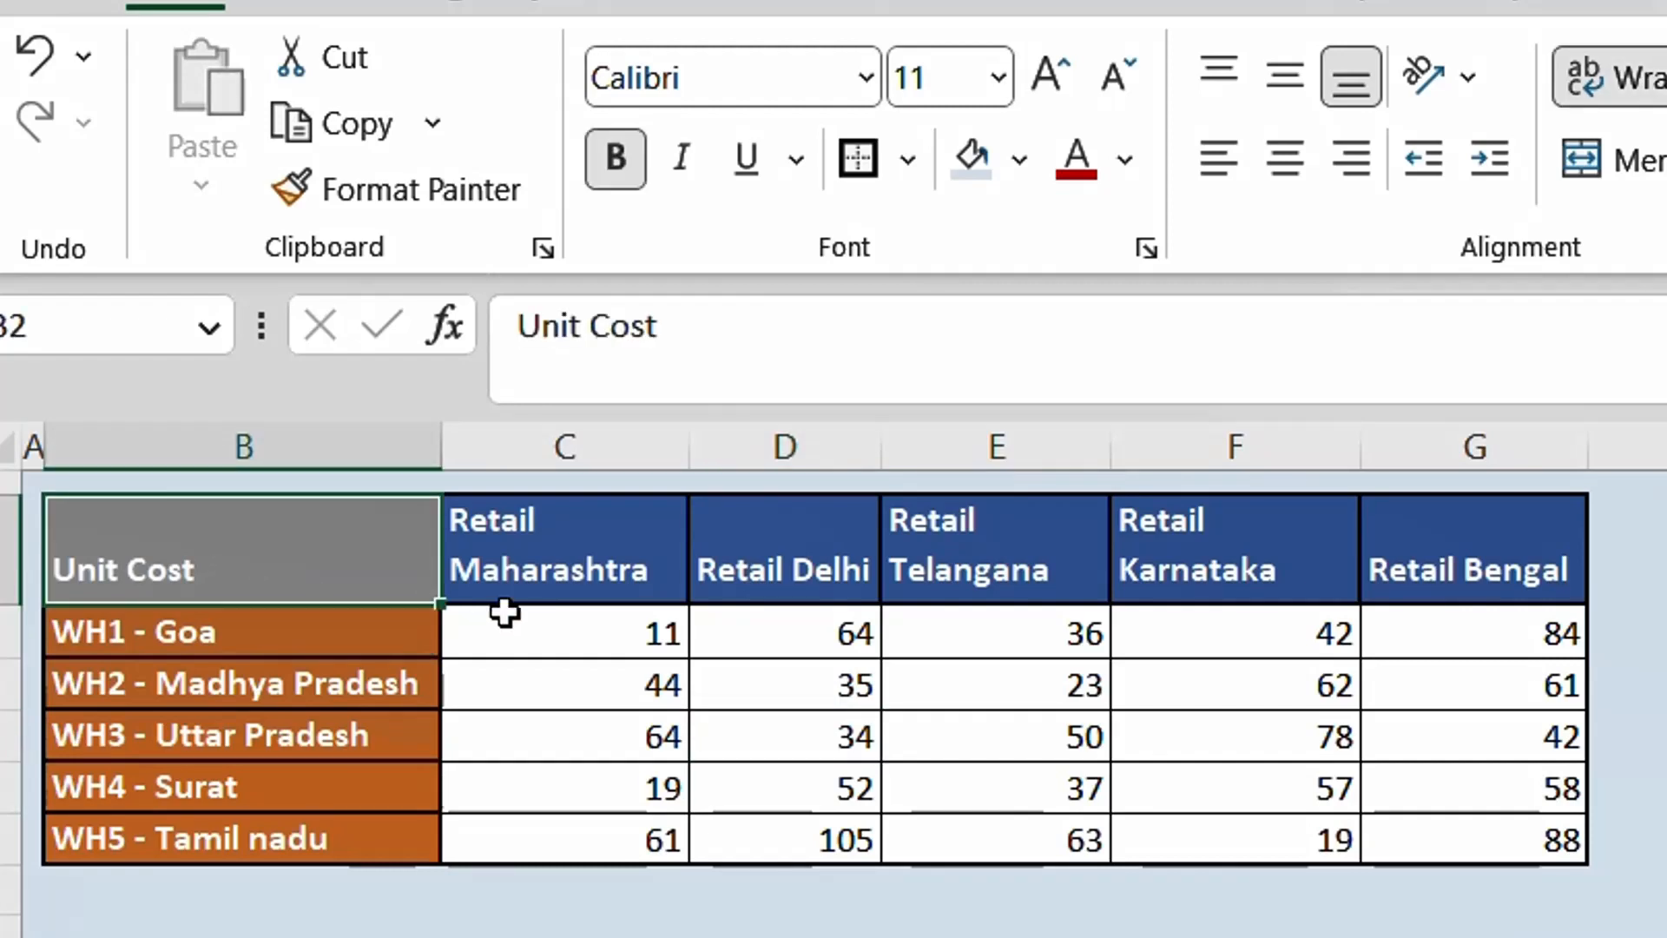
{"action": "left_click", "coordinate": [575, 627]}
{"action": "left_click_drag", "start_coordinate": [581, 566], "coordinate": [1485, 581]}
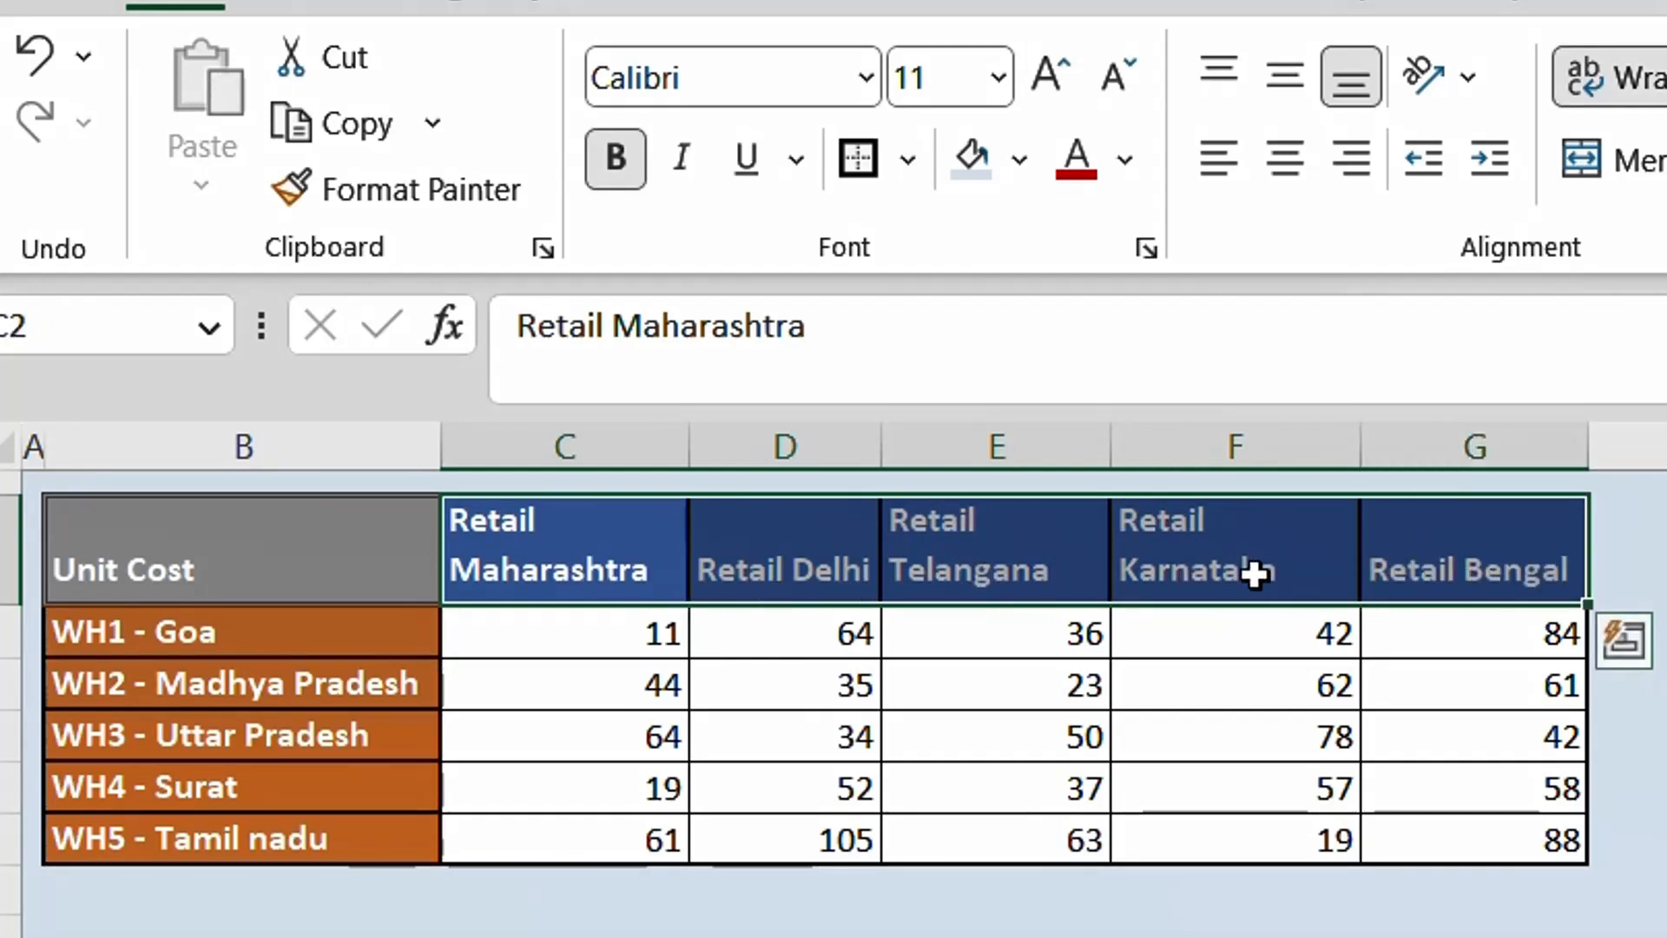
{"action": "left_click", "coordinate": [1526, 564]}
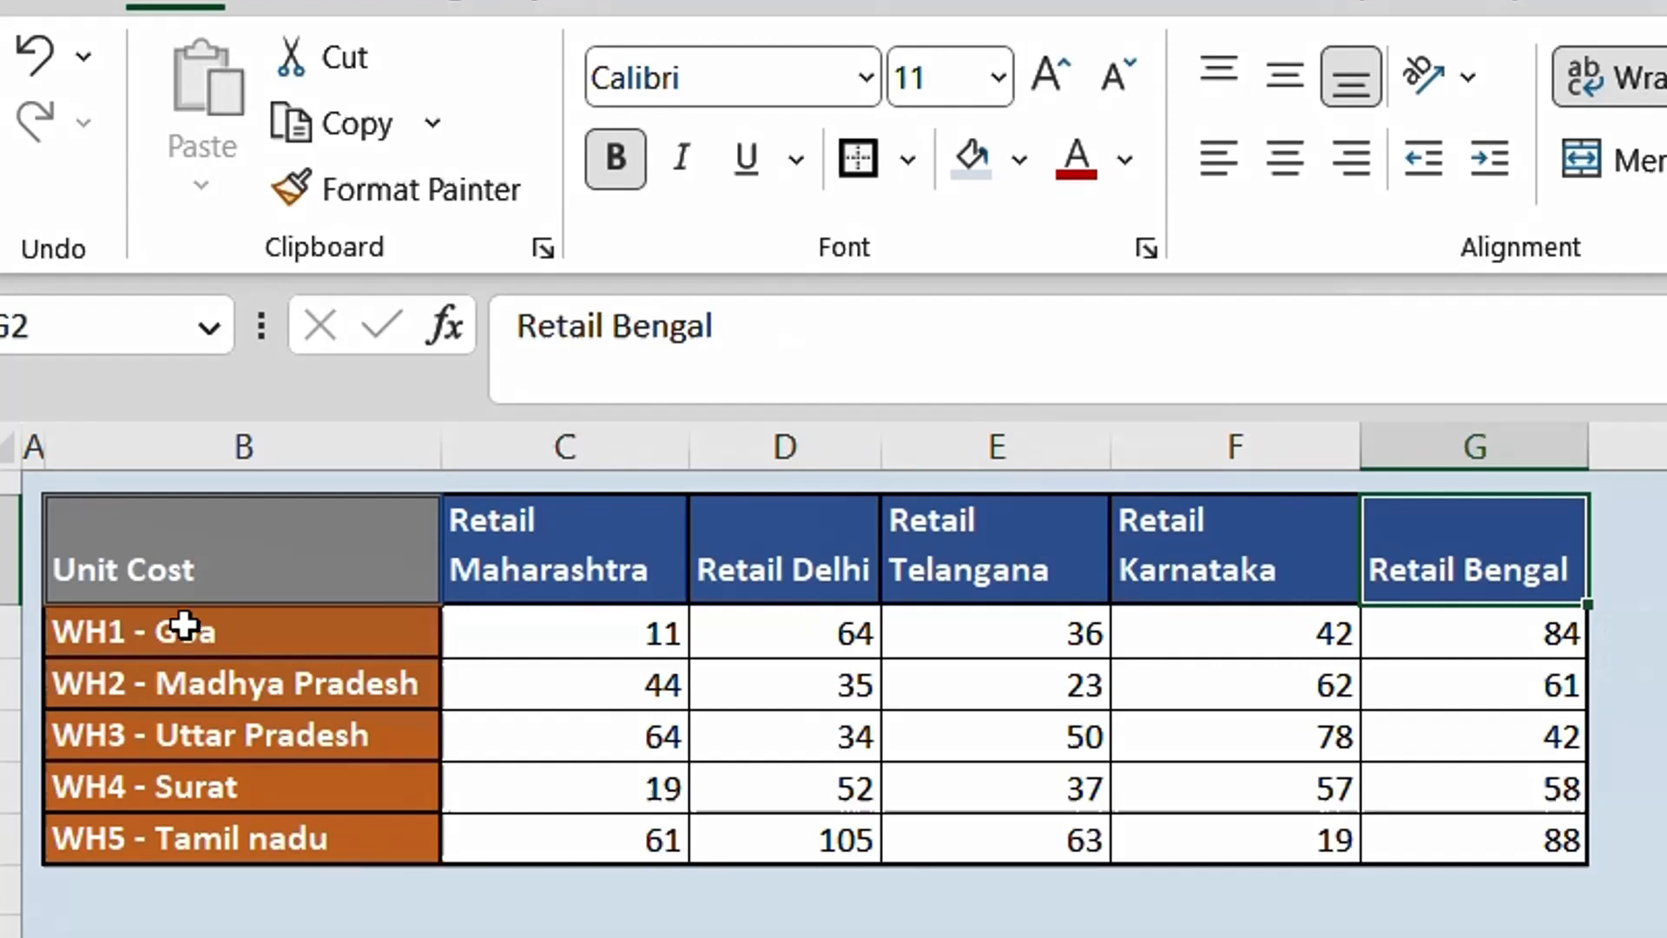
{"action": "left_click_drag", "start_coordinate": [184, 625], "coordinate": [208, 848]}
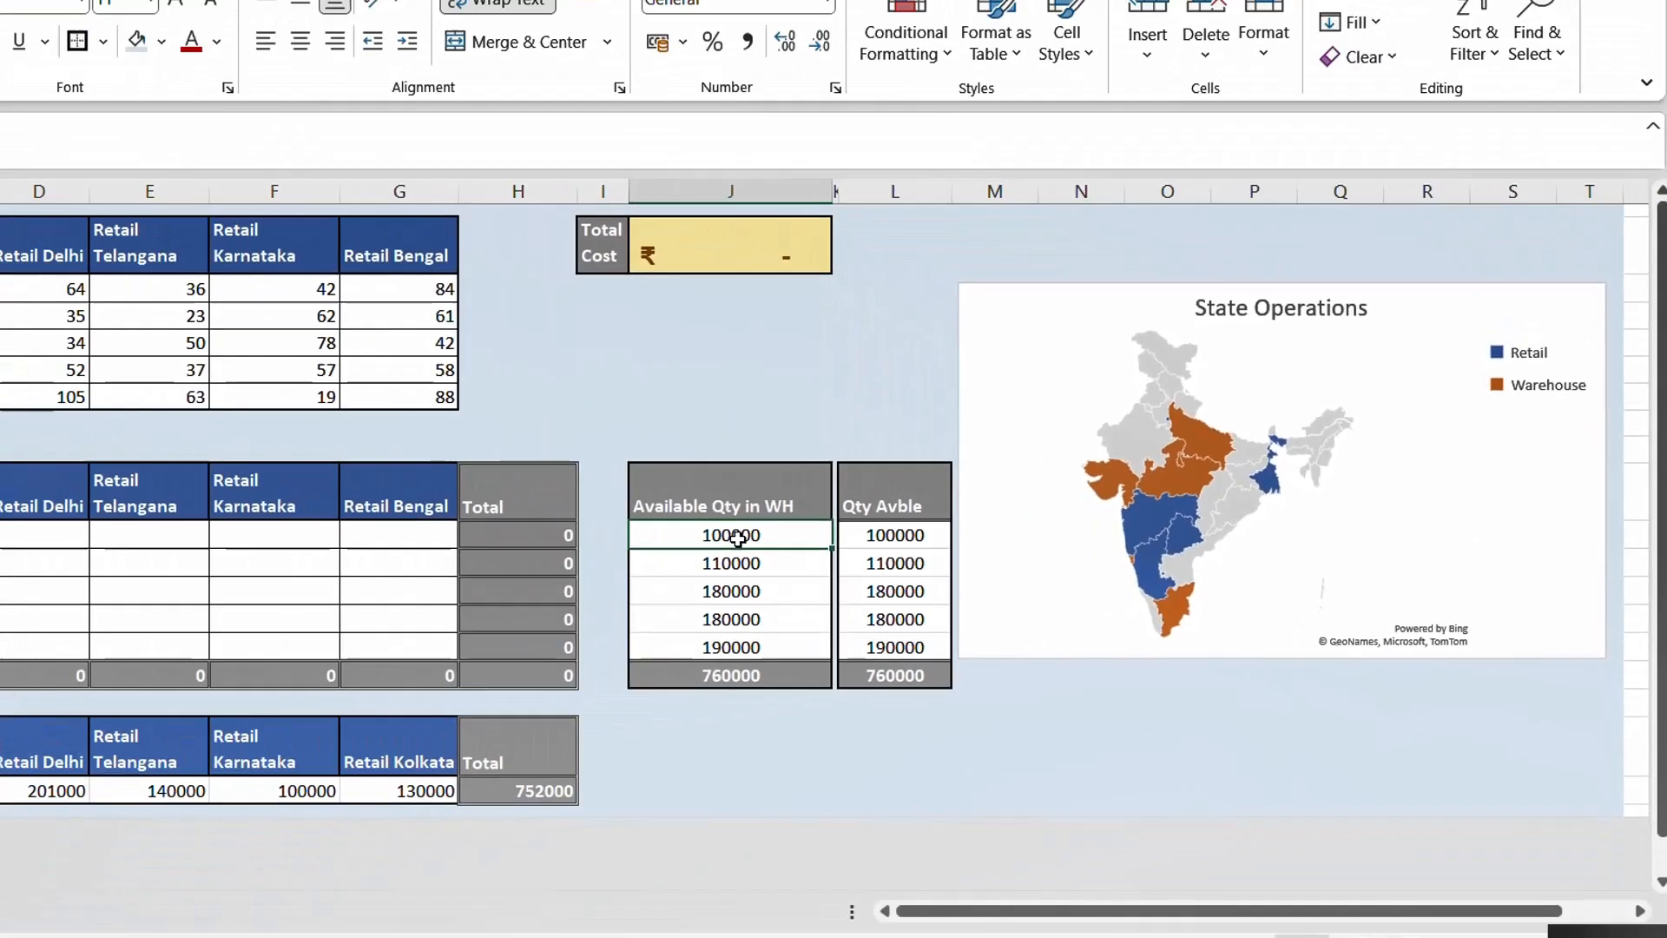
- Review the available quantities in the warehouses, matching Goa, Madhya Pradesh and Uttar Pradesh with their stock figures
{"action": "left_click_drag", "start_coordinate": [179, 518], "coordinate": [155, 705]}
{"action": "left_click_drag", "start_coordinate": [909, 636], "coordinate": [909, 636]}
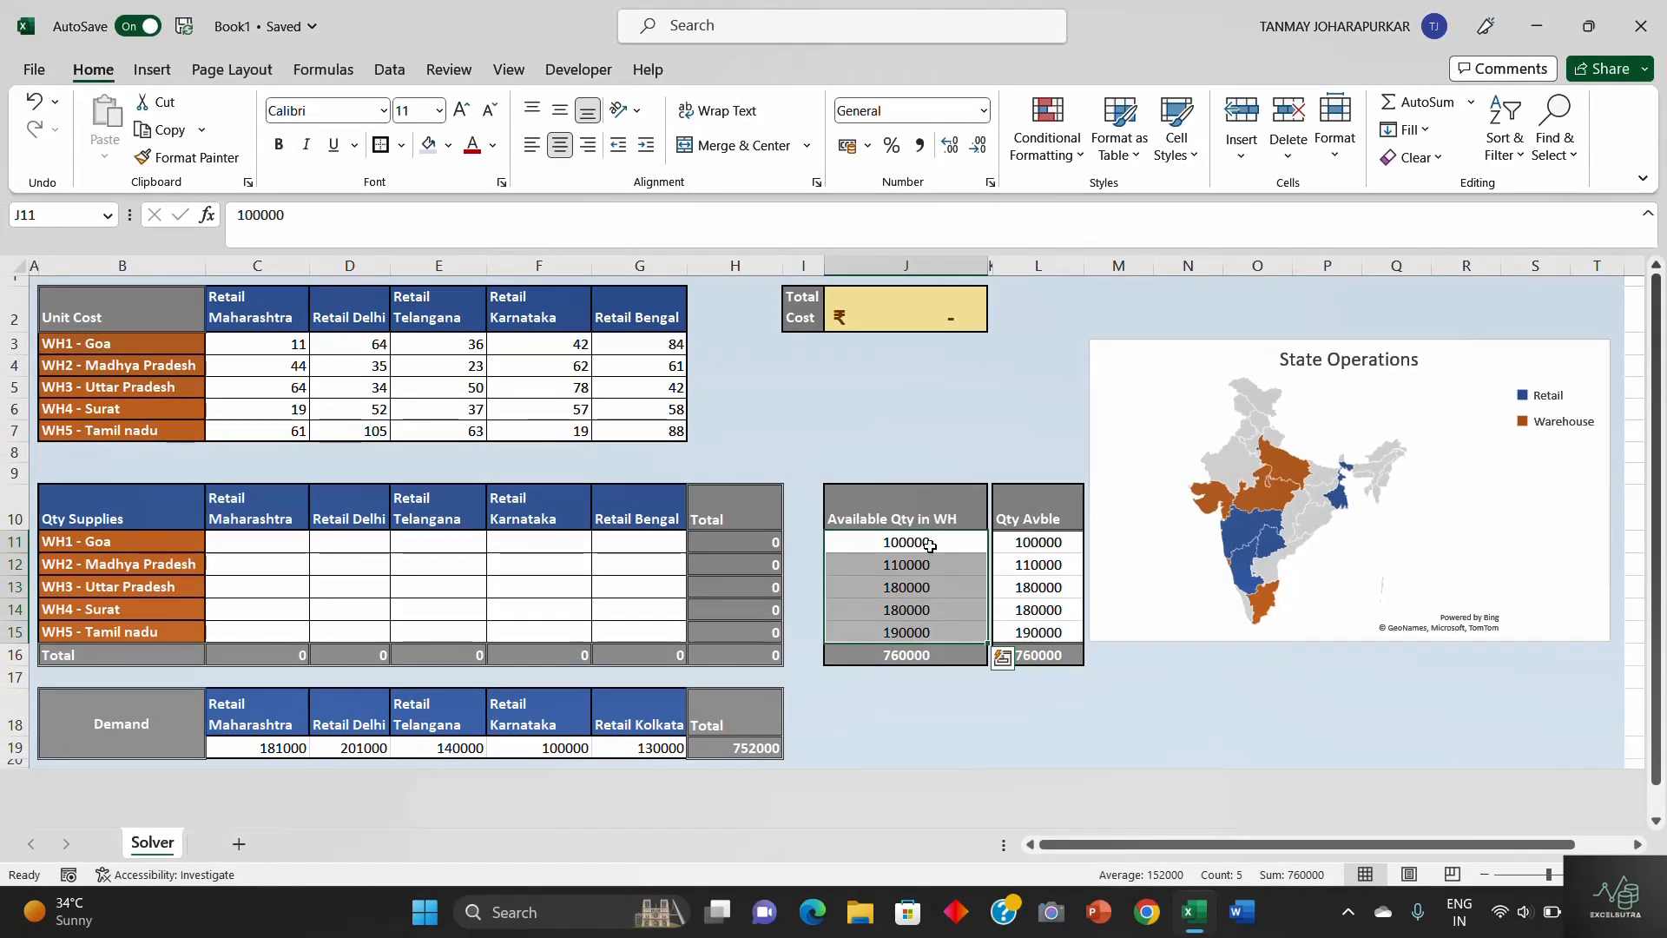
{"action": "left_click", "coordinate": [113, 542]}
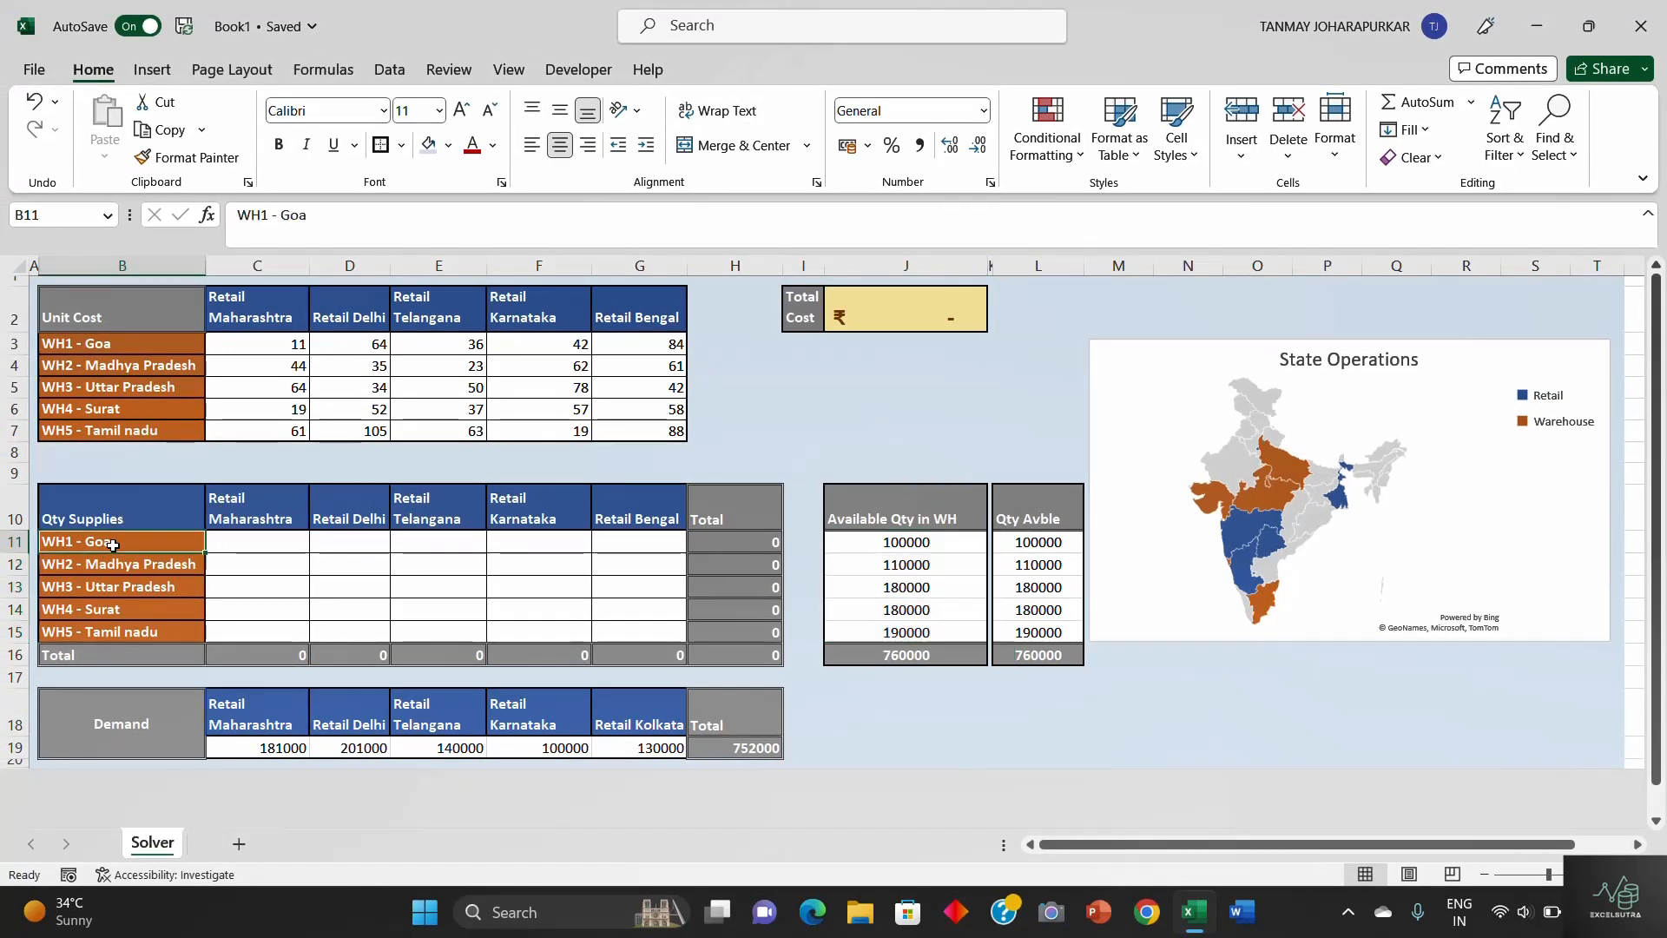
{"action": "left_click", "coordinate": [907, 542]}
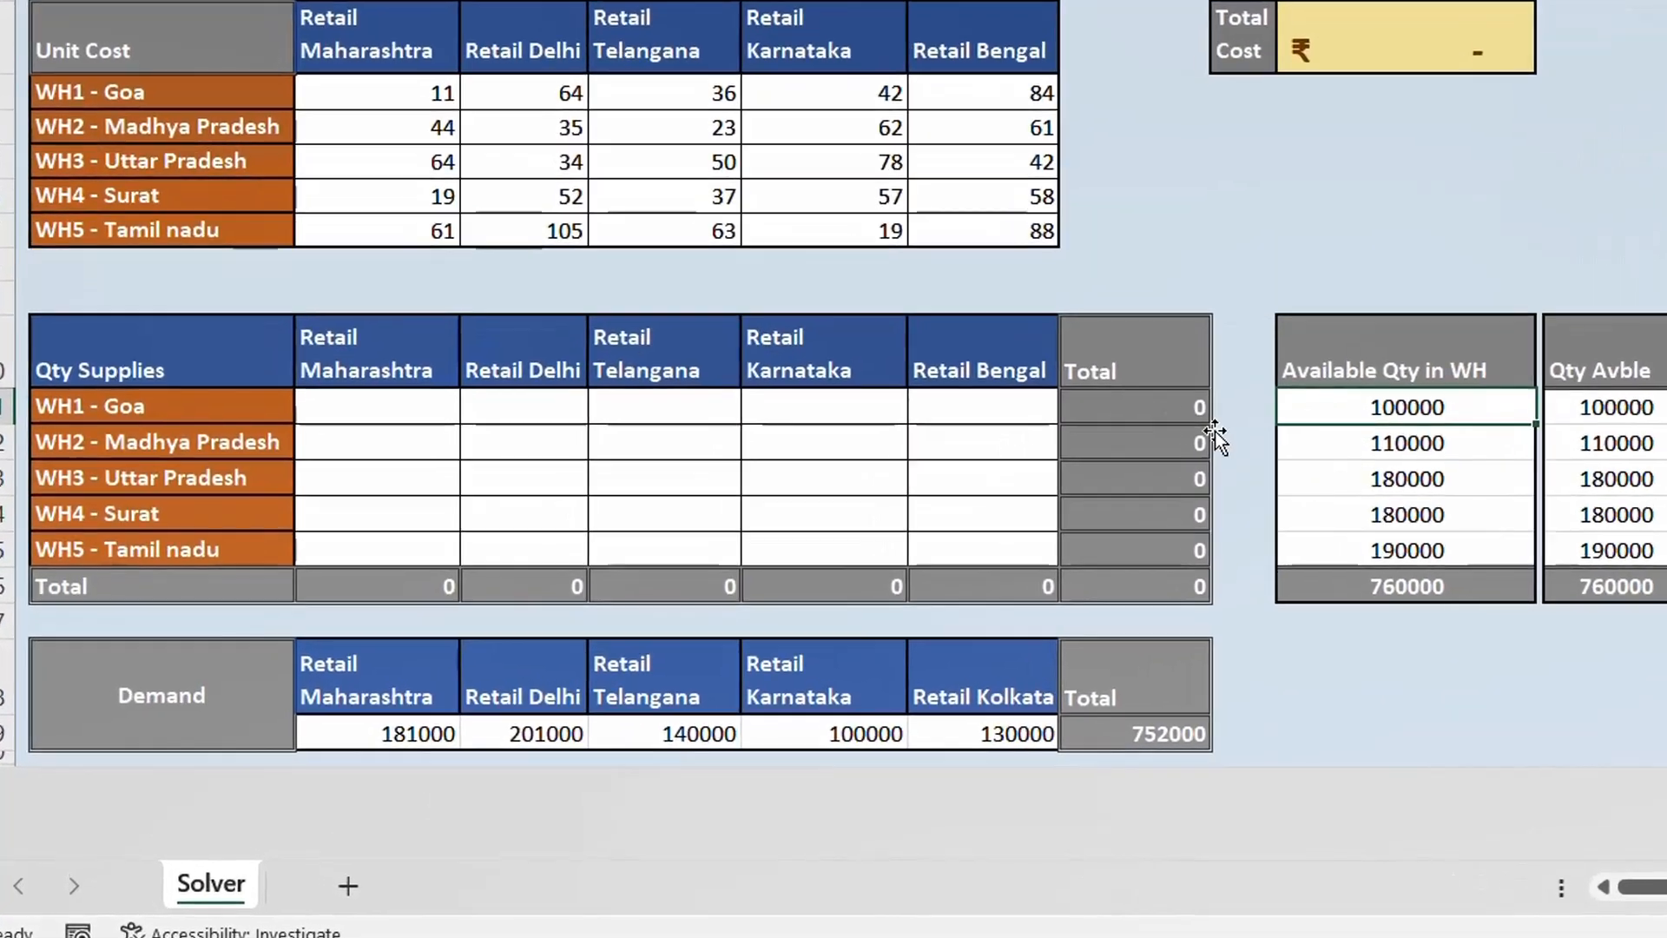
{"action": "left_click", "coordinate": [198, 443]}
{"action": "left_click", "coordinate": [1429, 440]}
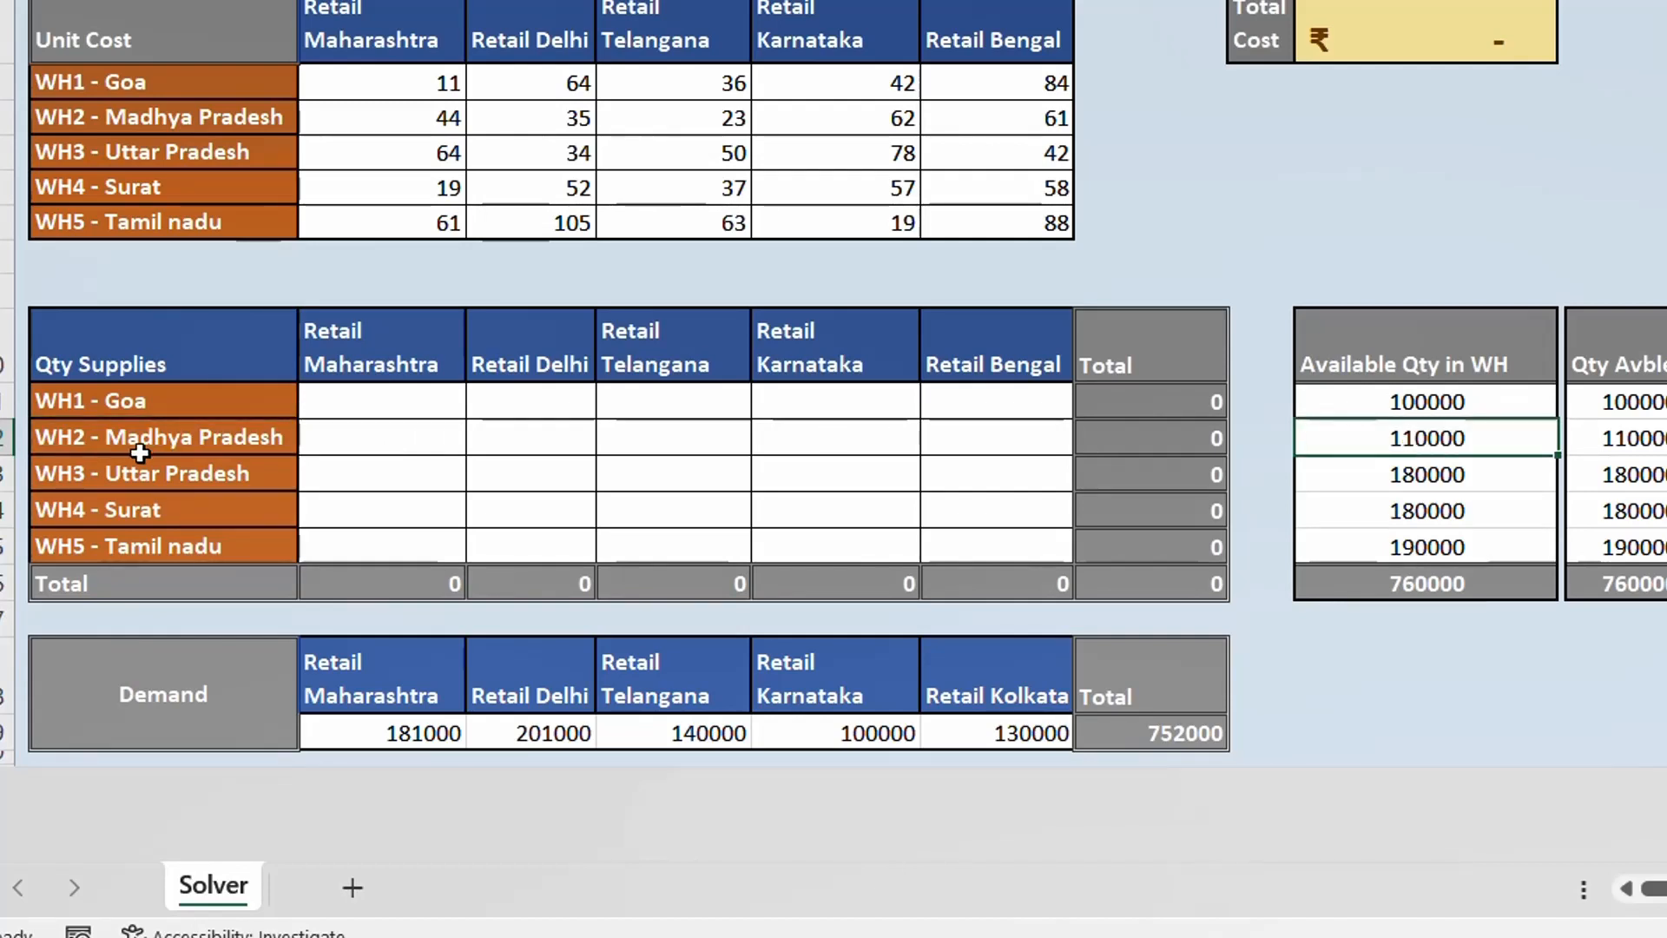
{"action": "left_click", "coordinate": [193, 478]}
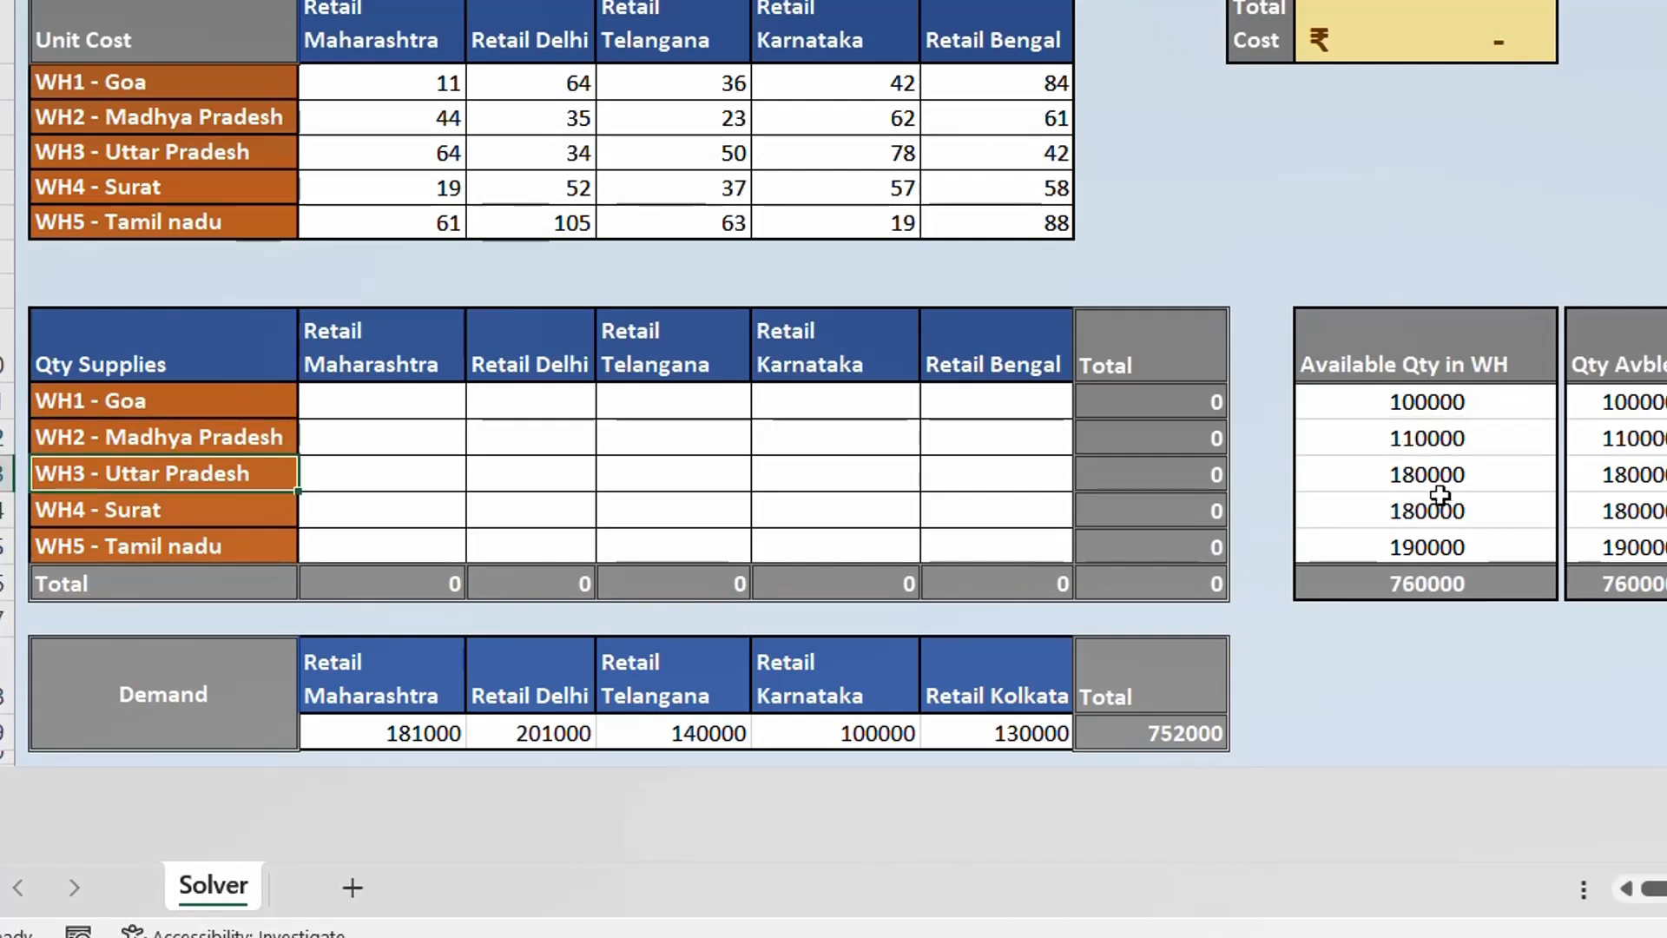
{"action": "left_click", "coordinate": [1476, 477]}
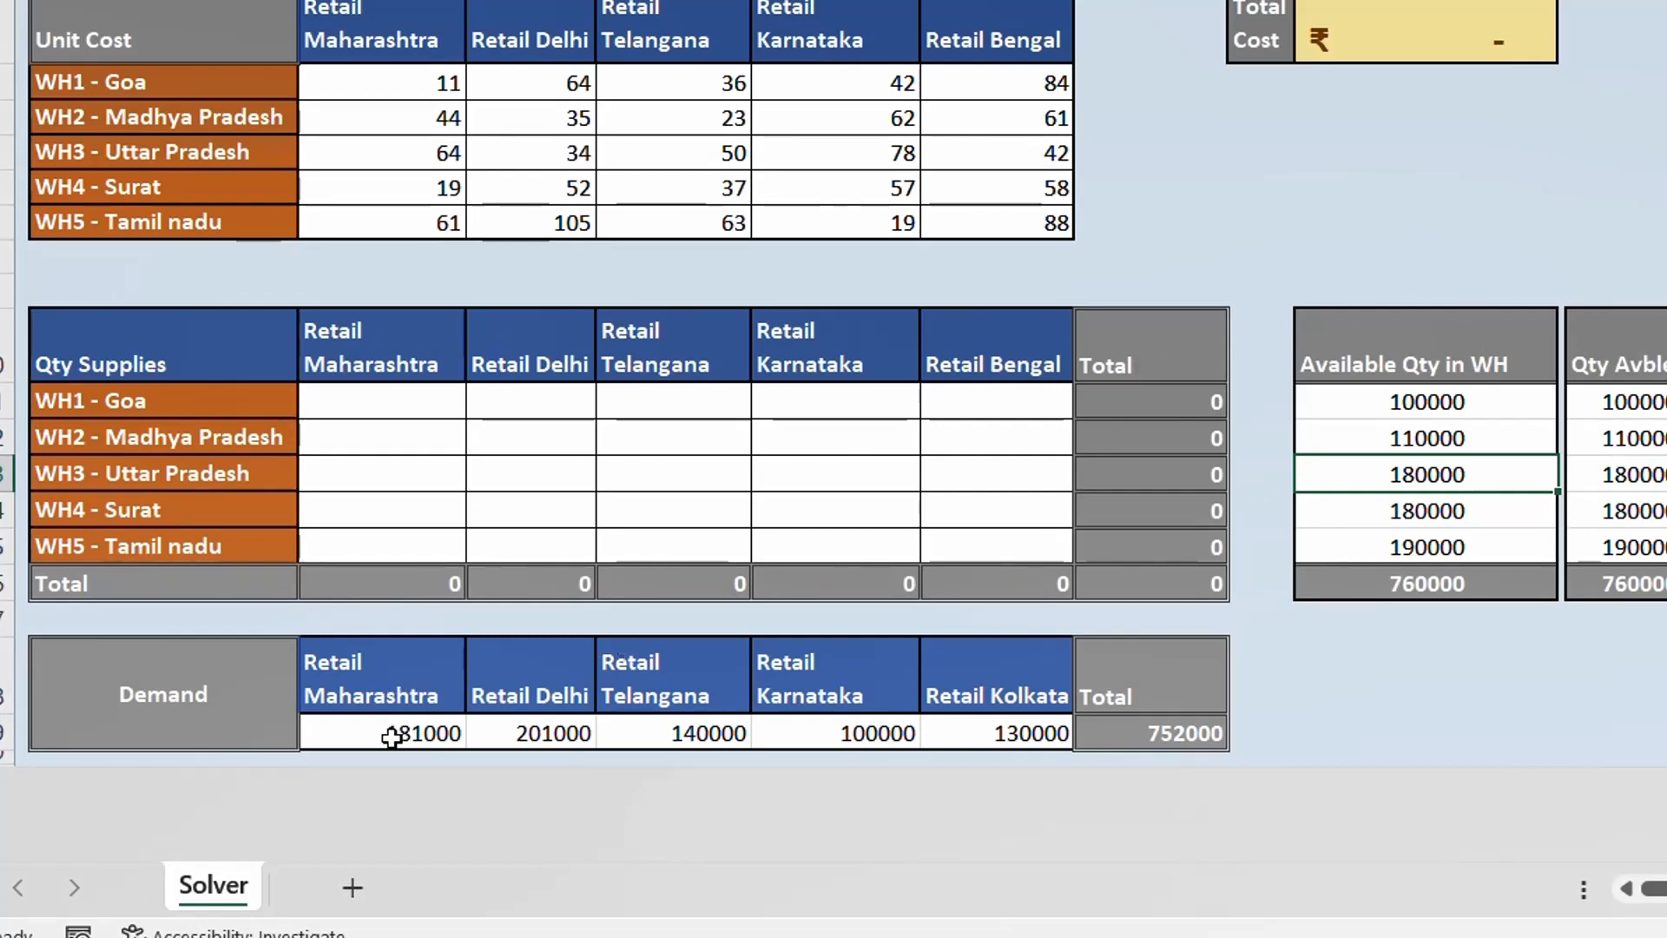
- Review the demand quantity of each retail location in the Demand table
{"action": "left_click_drag", "start_coordinate": [392, 737], "coordinate": [998, 733]}
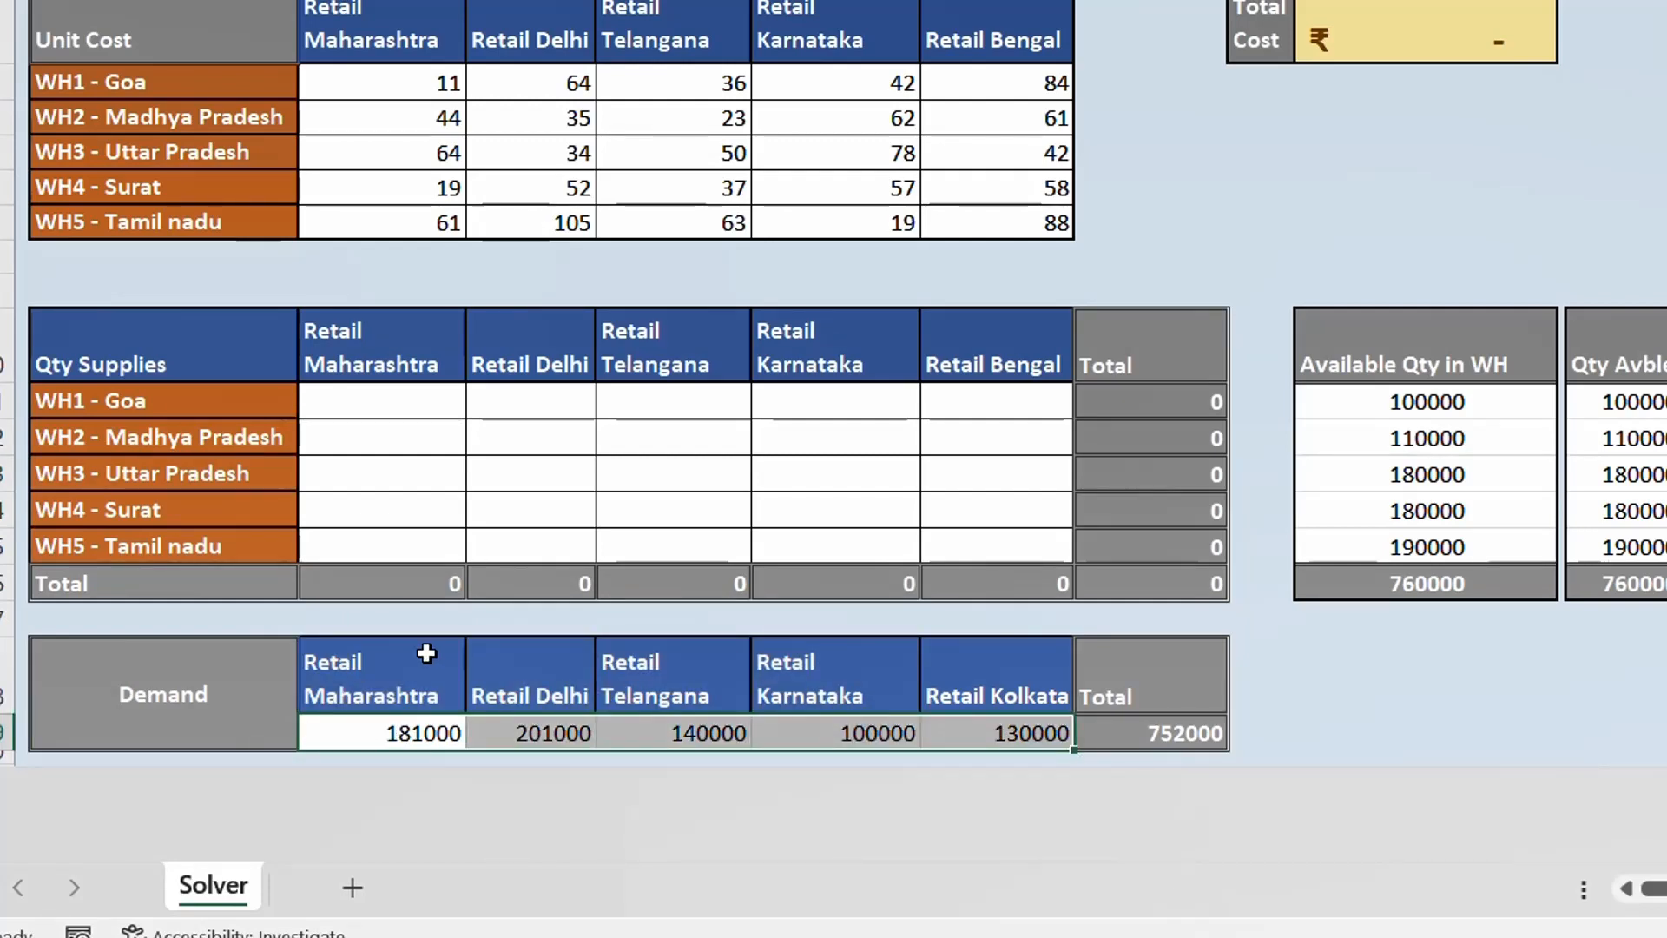
{"action": "left_click", "coordinate": [428, 733]}
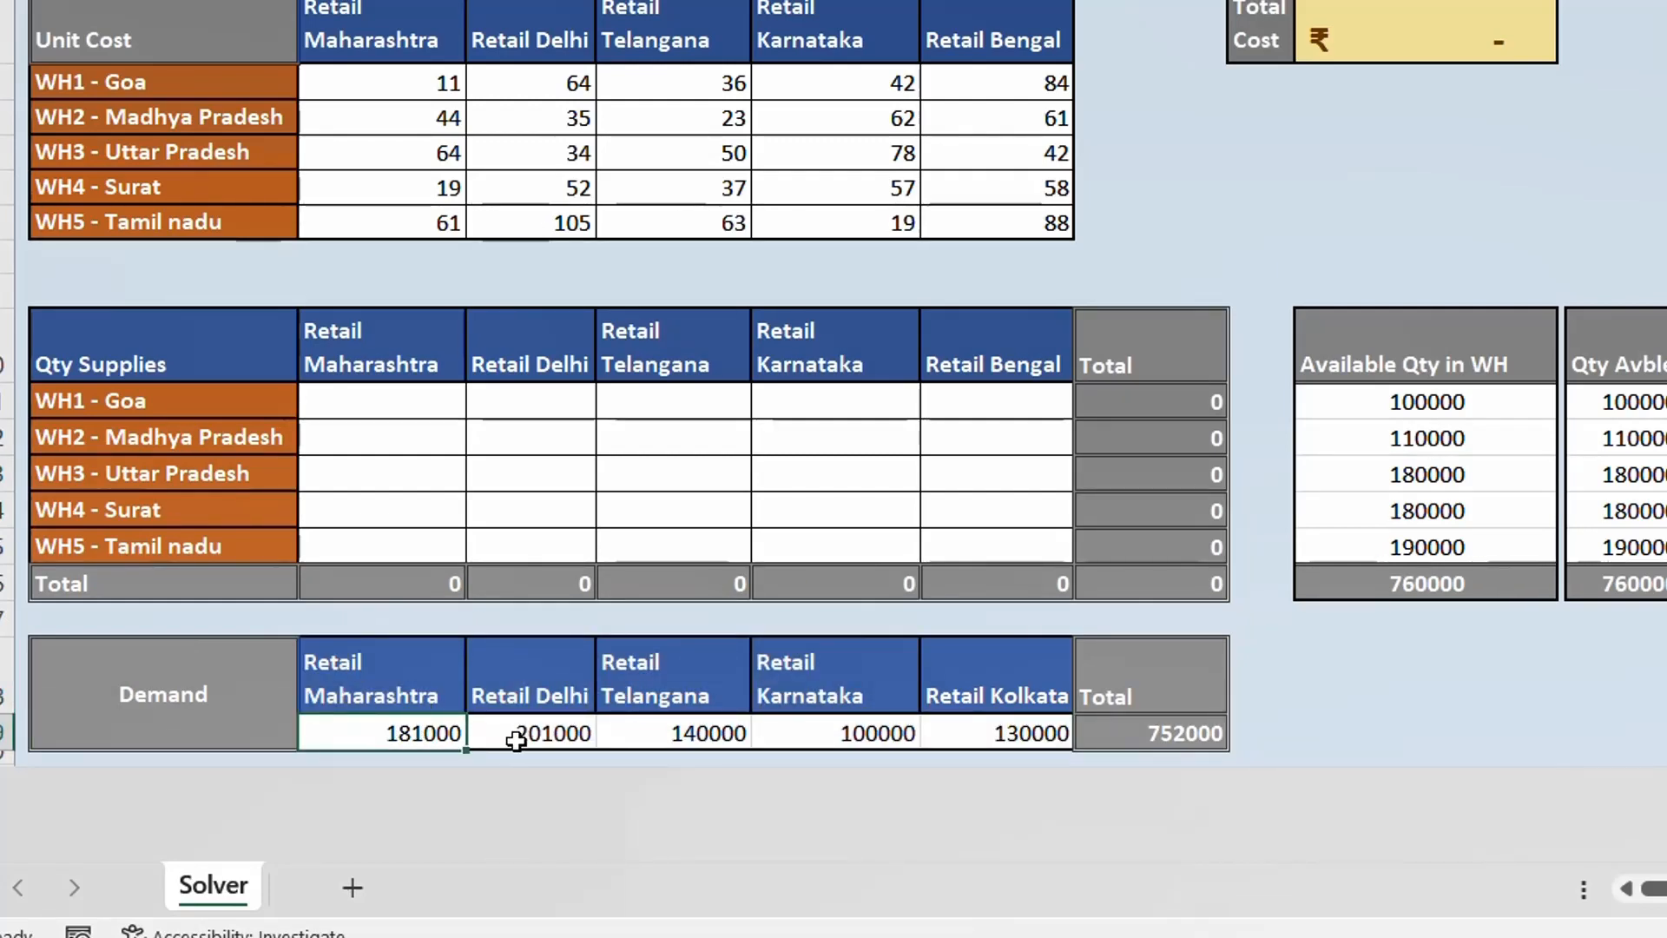
{"action": "left_click", "coordinate": [549, 734]}
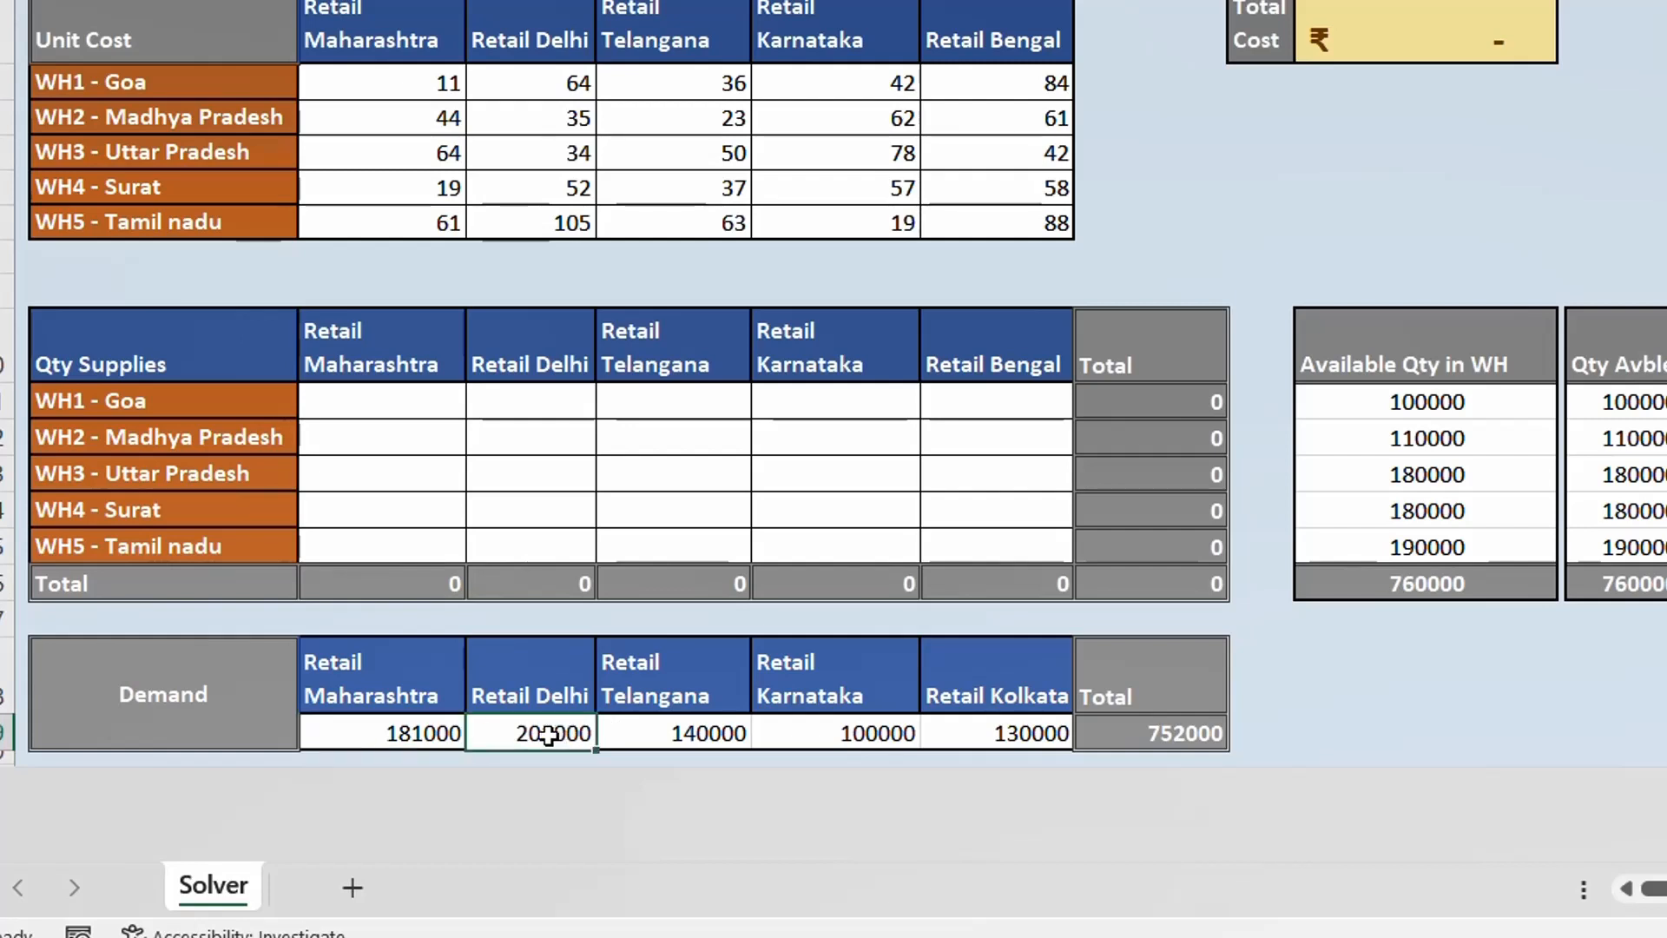
{"action": "left_click", "coordinate": [719, 733]}
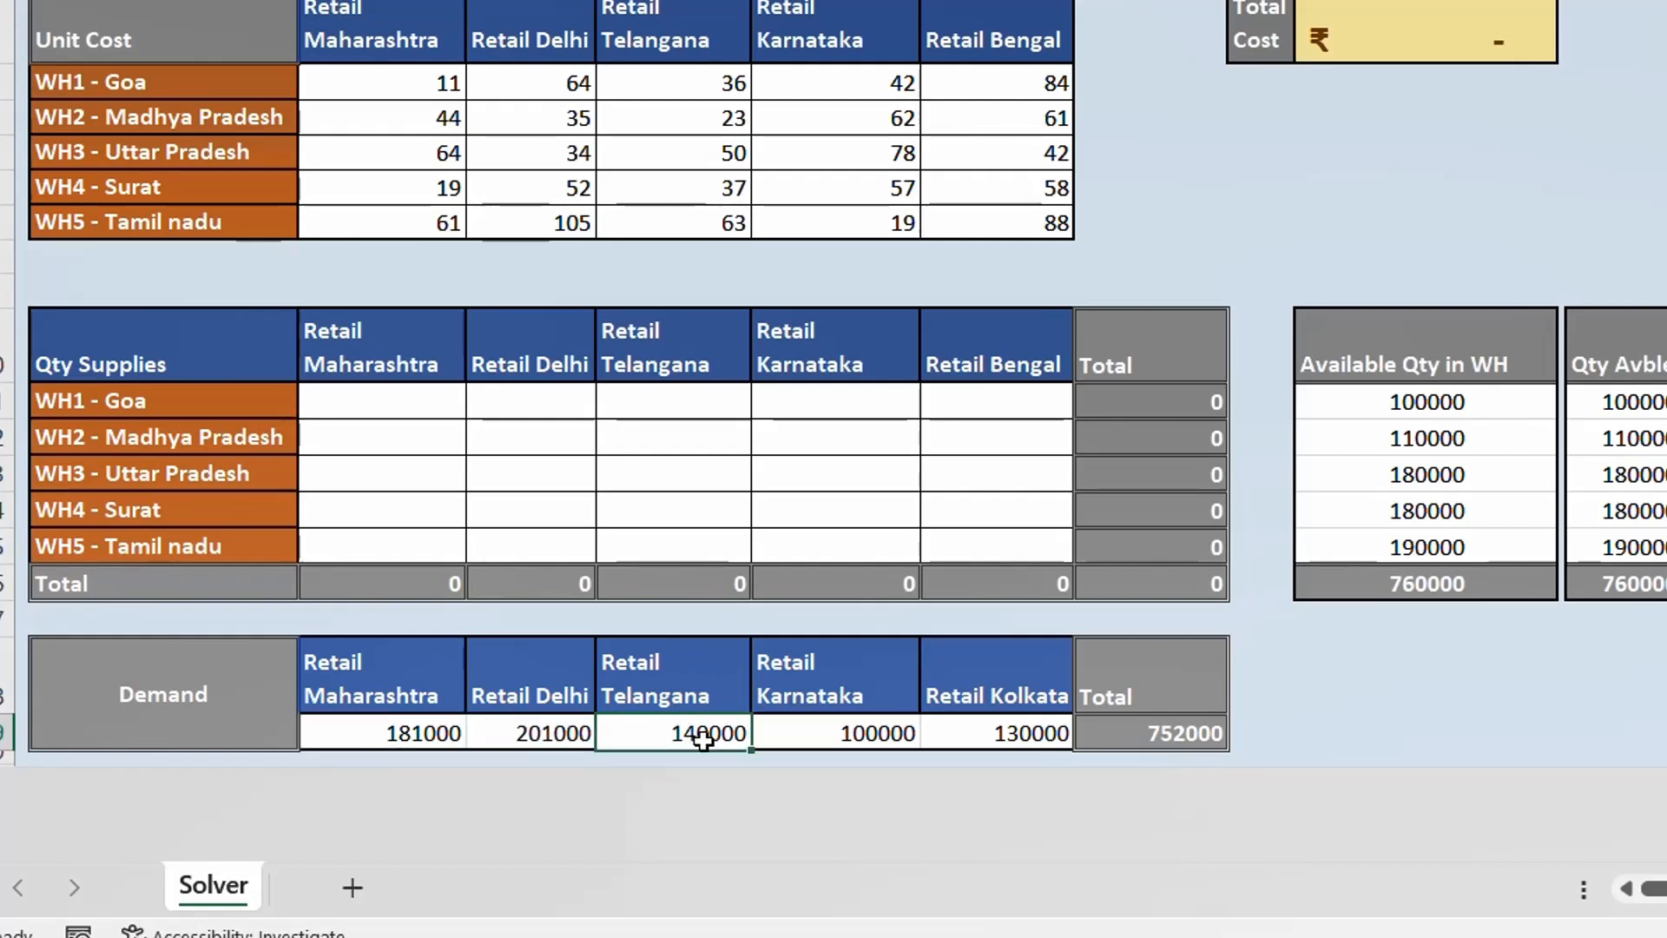
{"action": "left_click", "coordinate": [884, 732]}
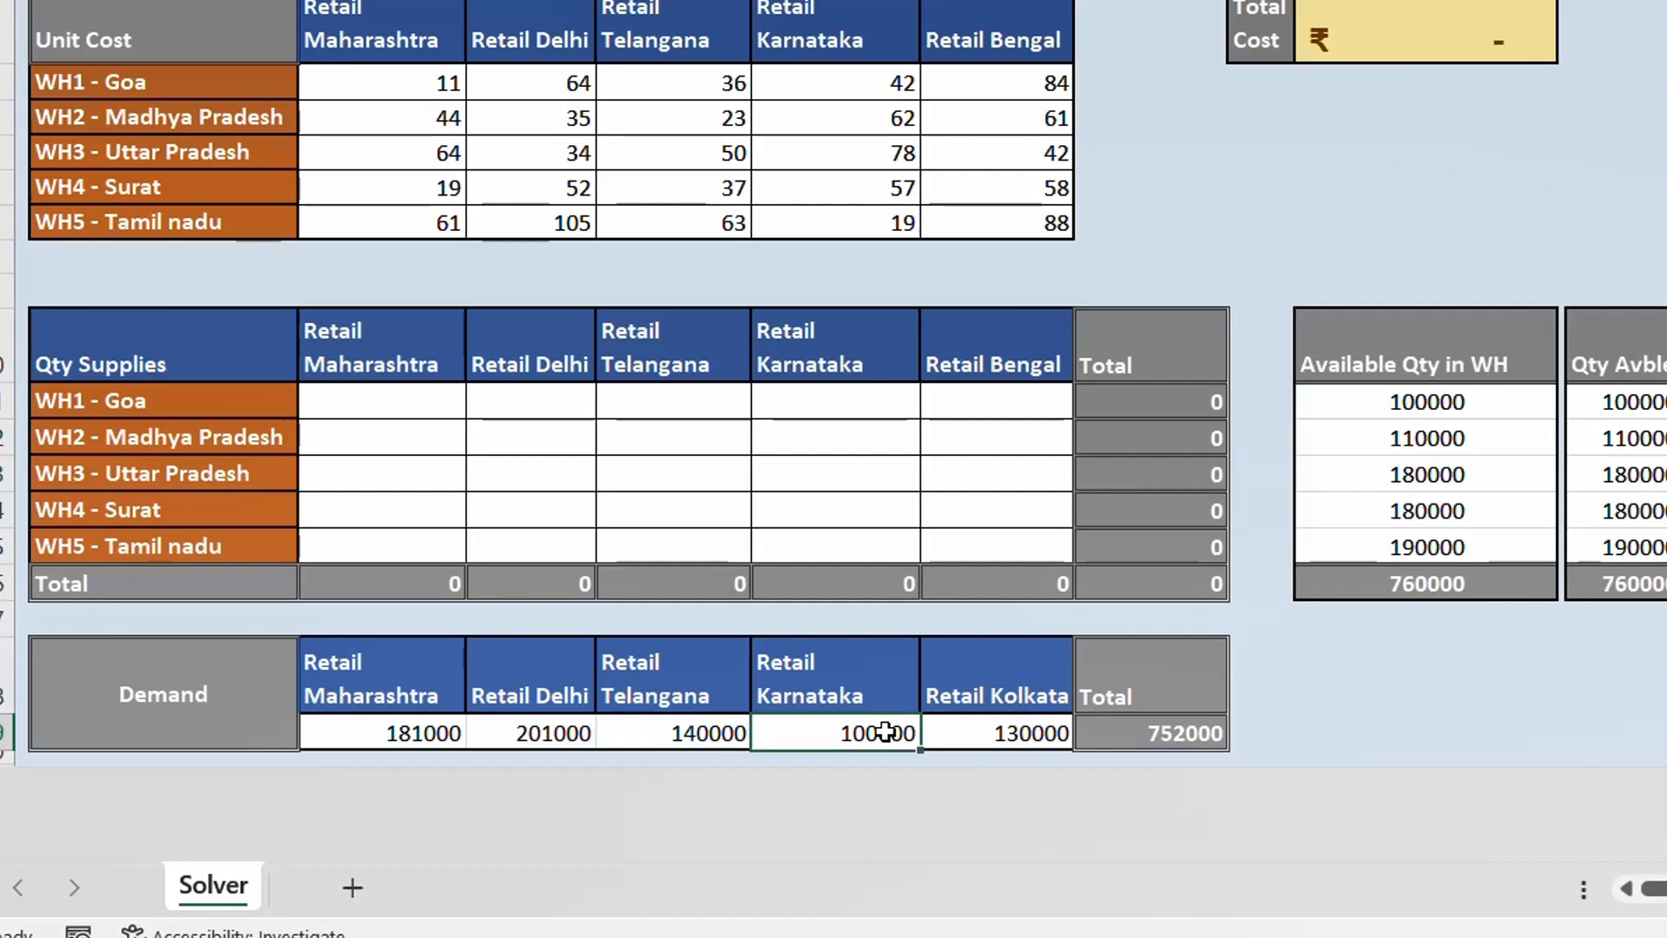
{"action": "left_click", "coordinate": [994, 735]}
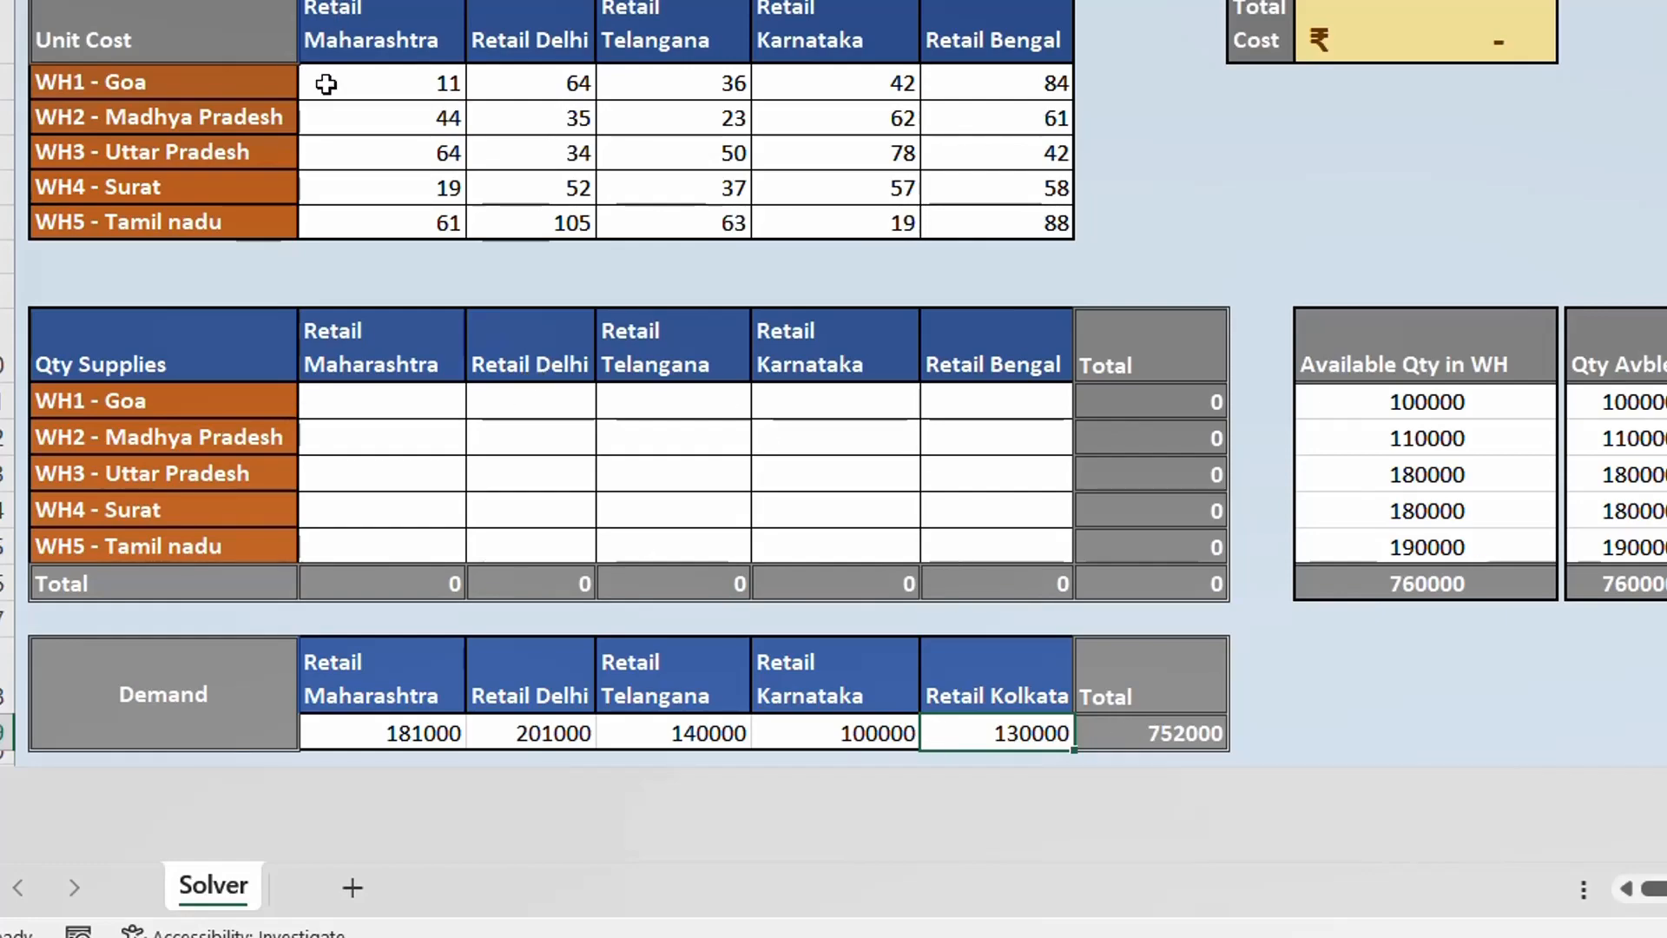
- Examine the unit cost matrix, comparing WH1 - Goa's cost of supplying Retail Maharashtra with that of Retail Bengal
{"action": "left_click", "coordinate": [364, 80]}
{"action": "left_click_drag", "start_coordinate": [364, 80], "coordinate": [1006, 223]}
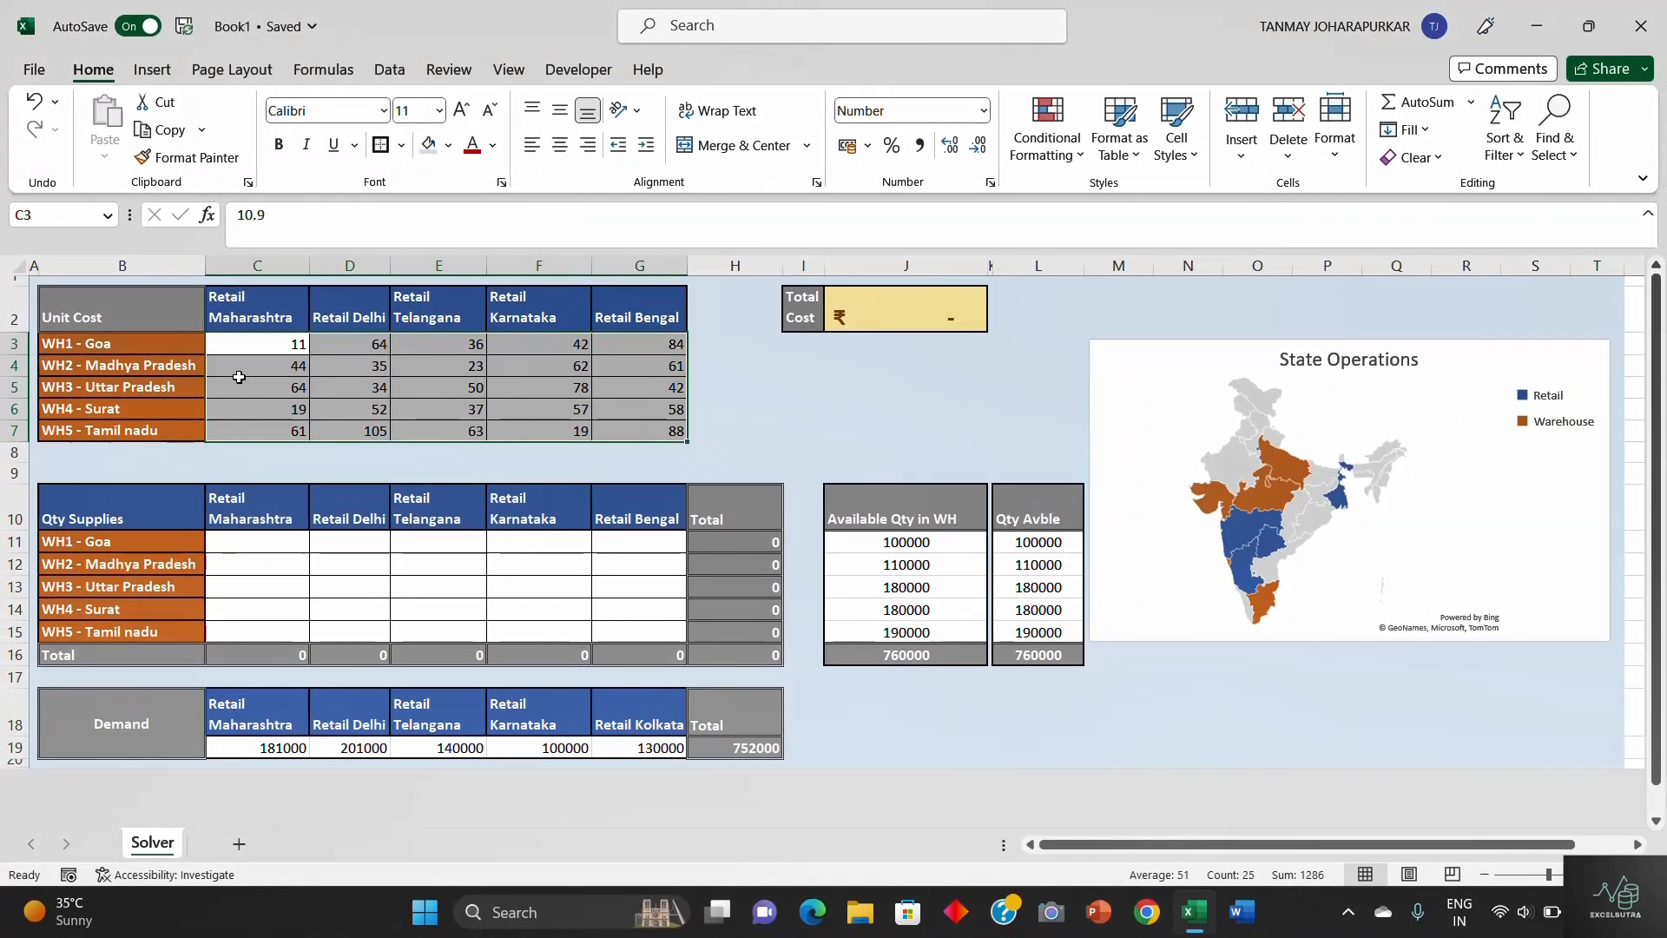
{"action": "left_click", "coordinate": [316, 366]}
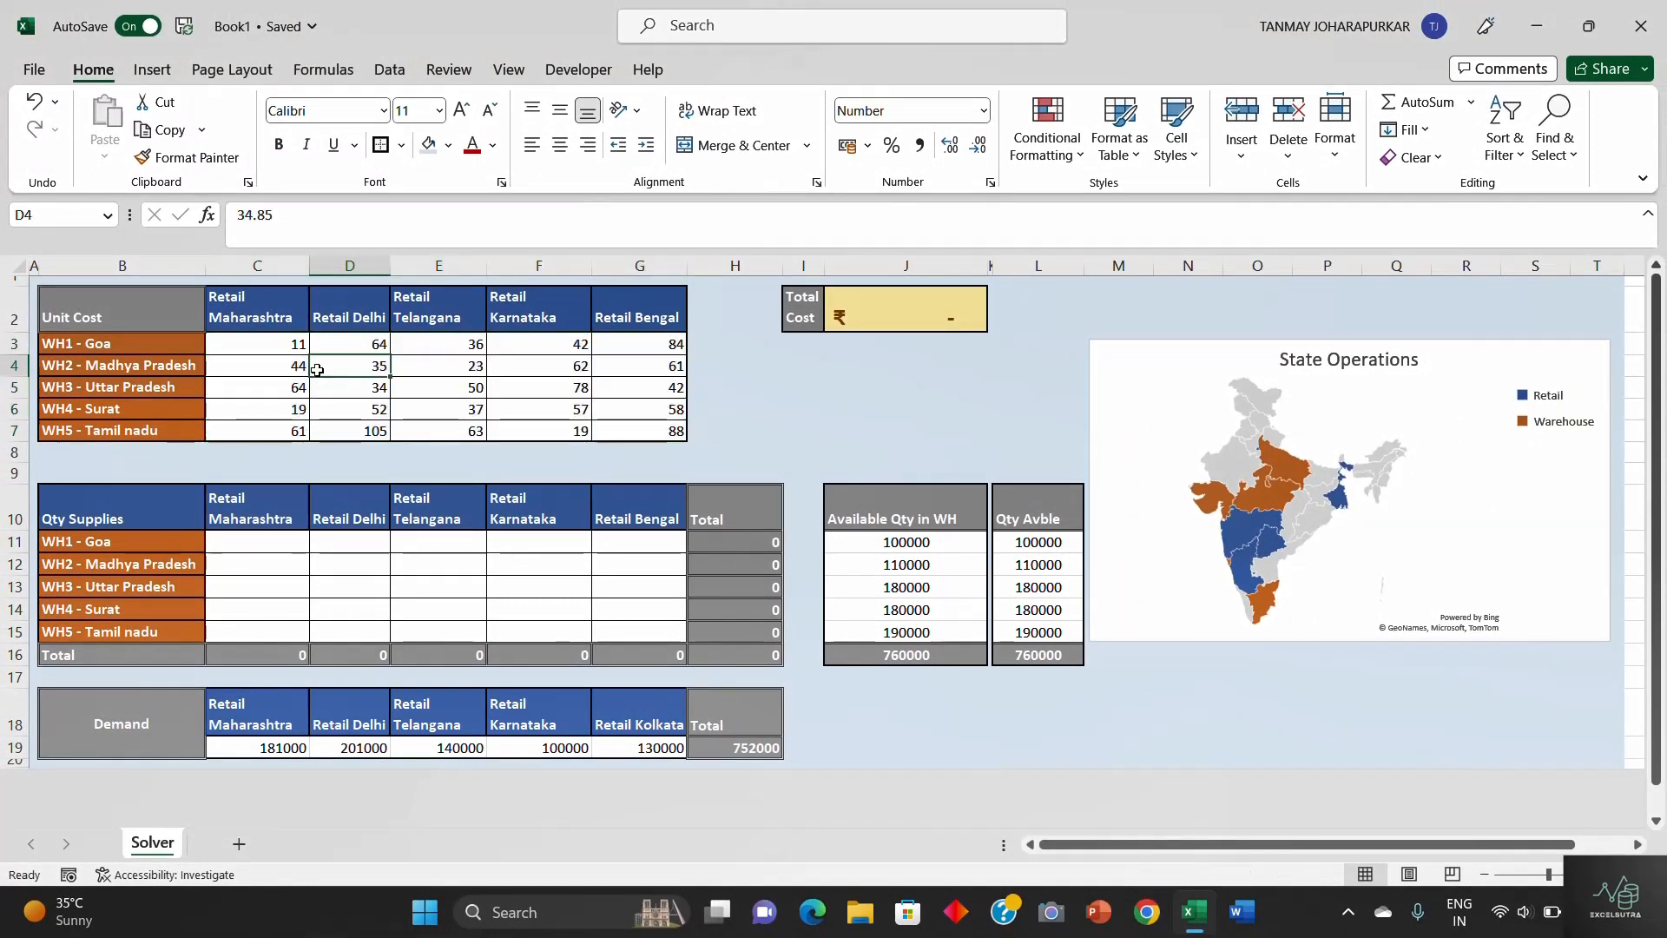
{"action": "left_click", "coordinate": [123, 344]}
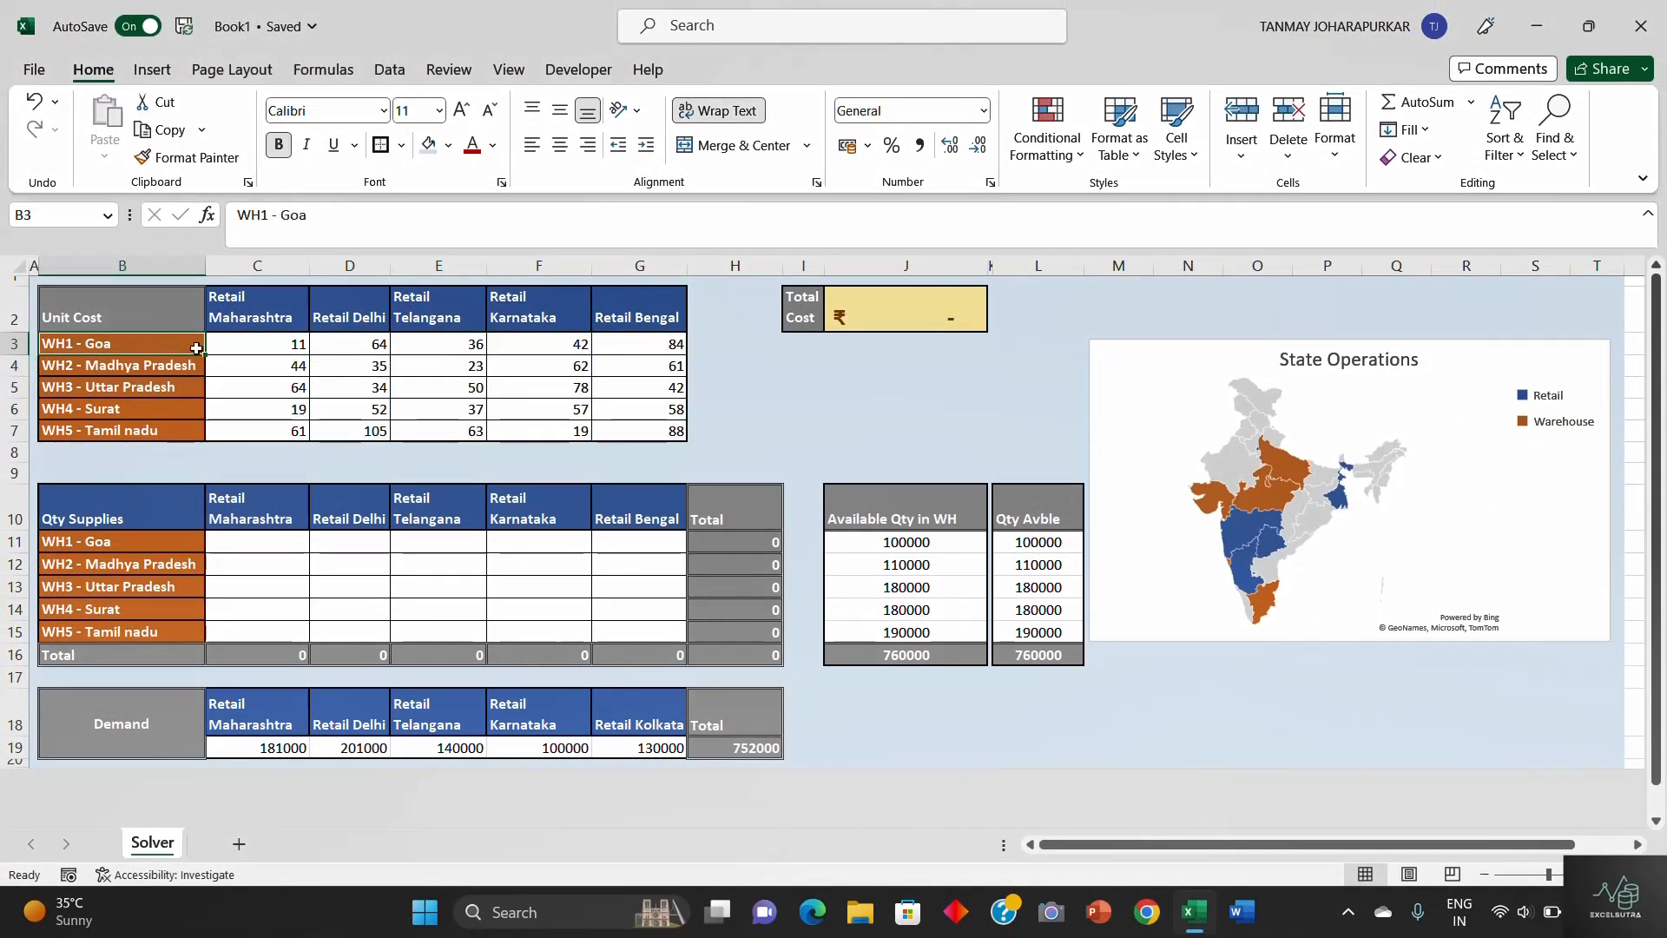
{"action": "left_click", "coordinate": [281, 349]}
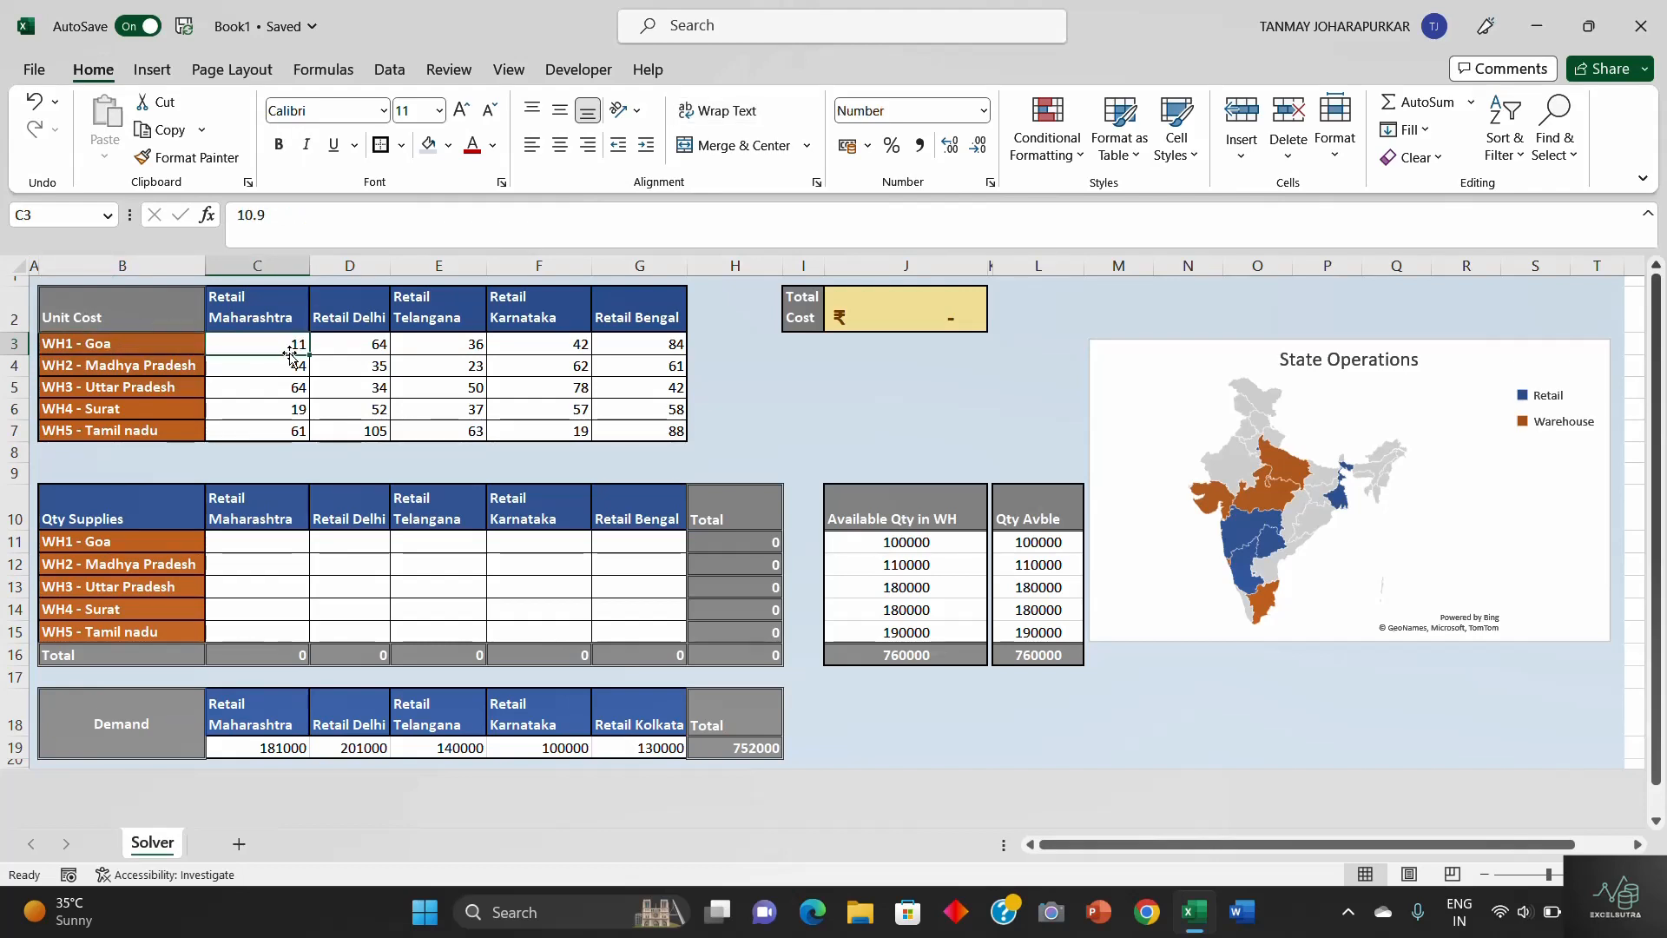
{"action": "left_click", "coordinate": [136, 352]}
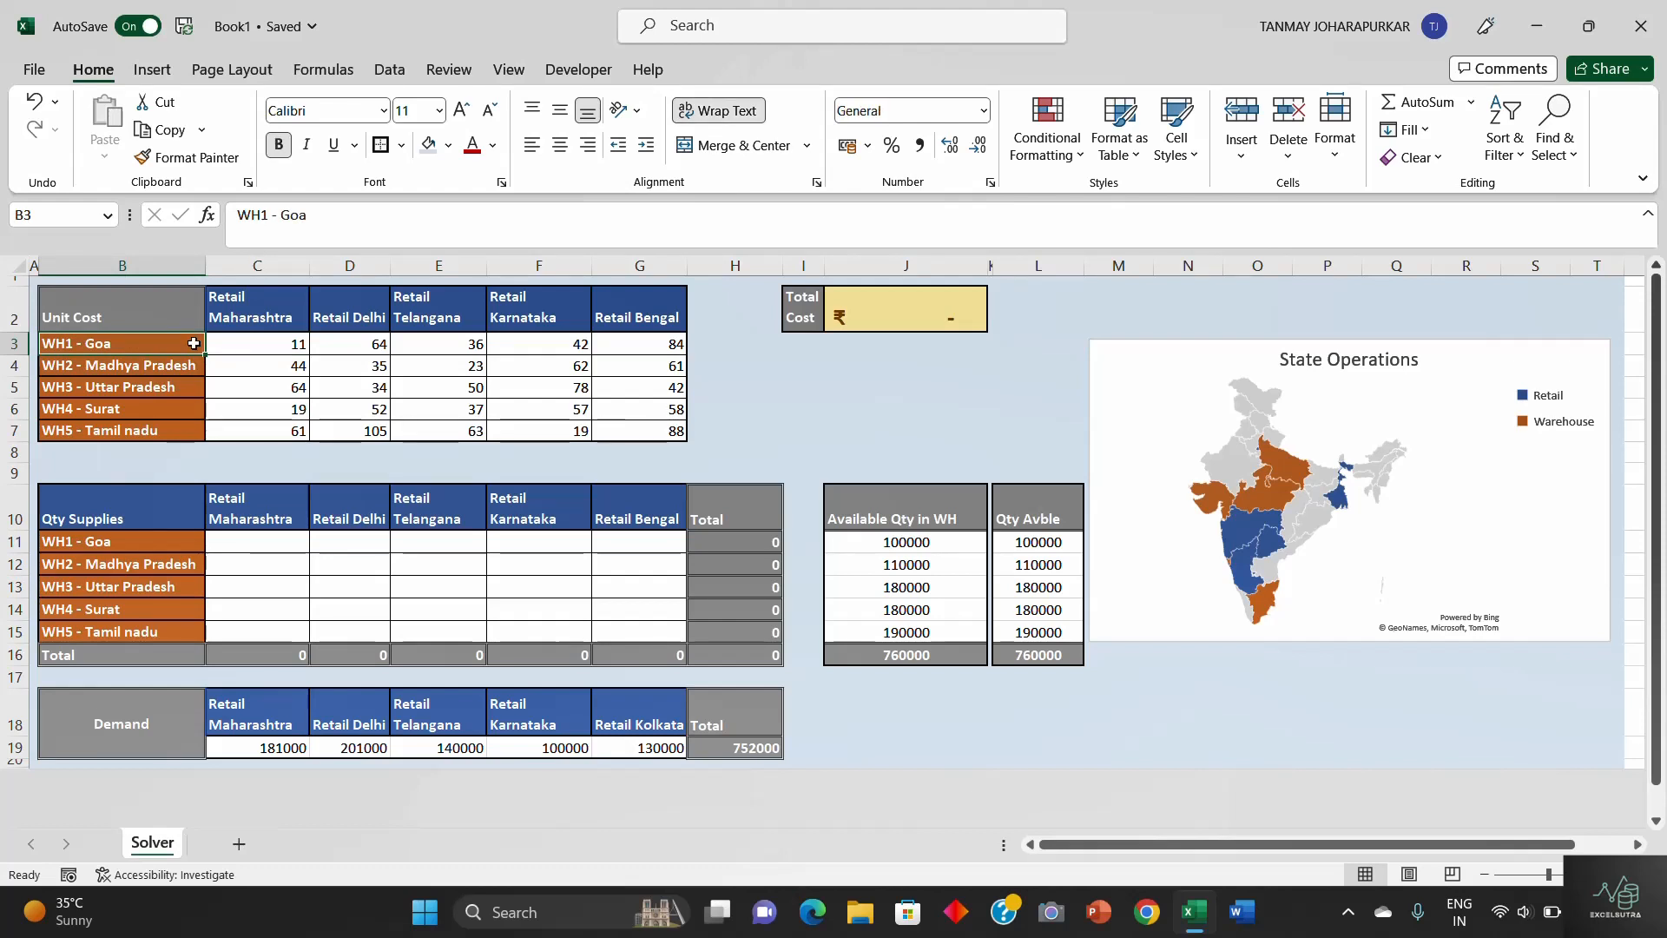
{"action": "left_click", "coordinate": [651, 347]}
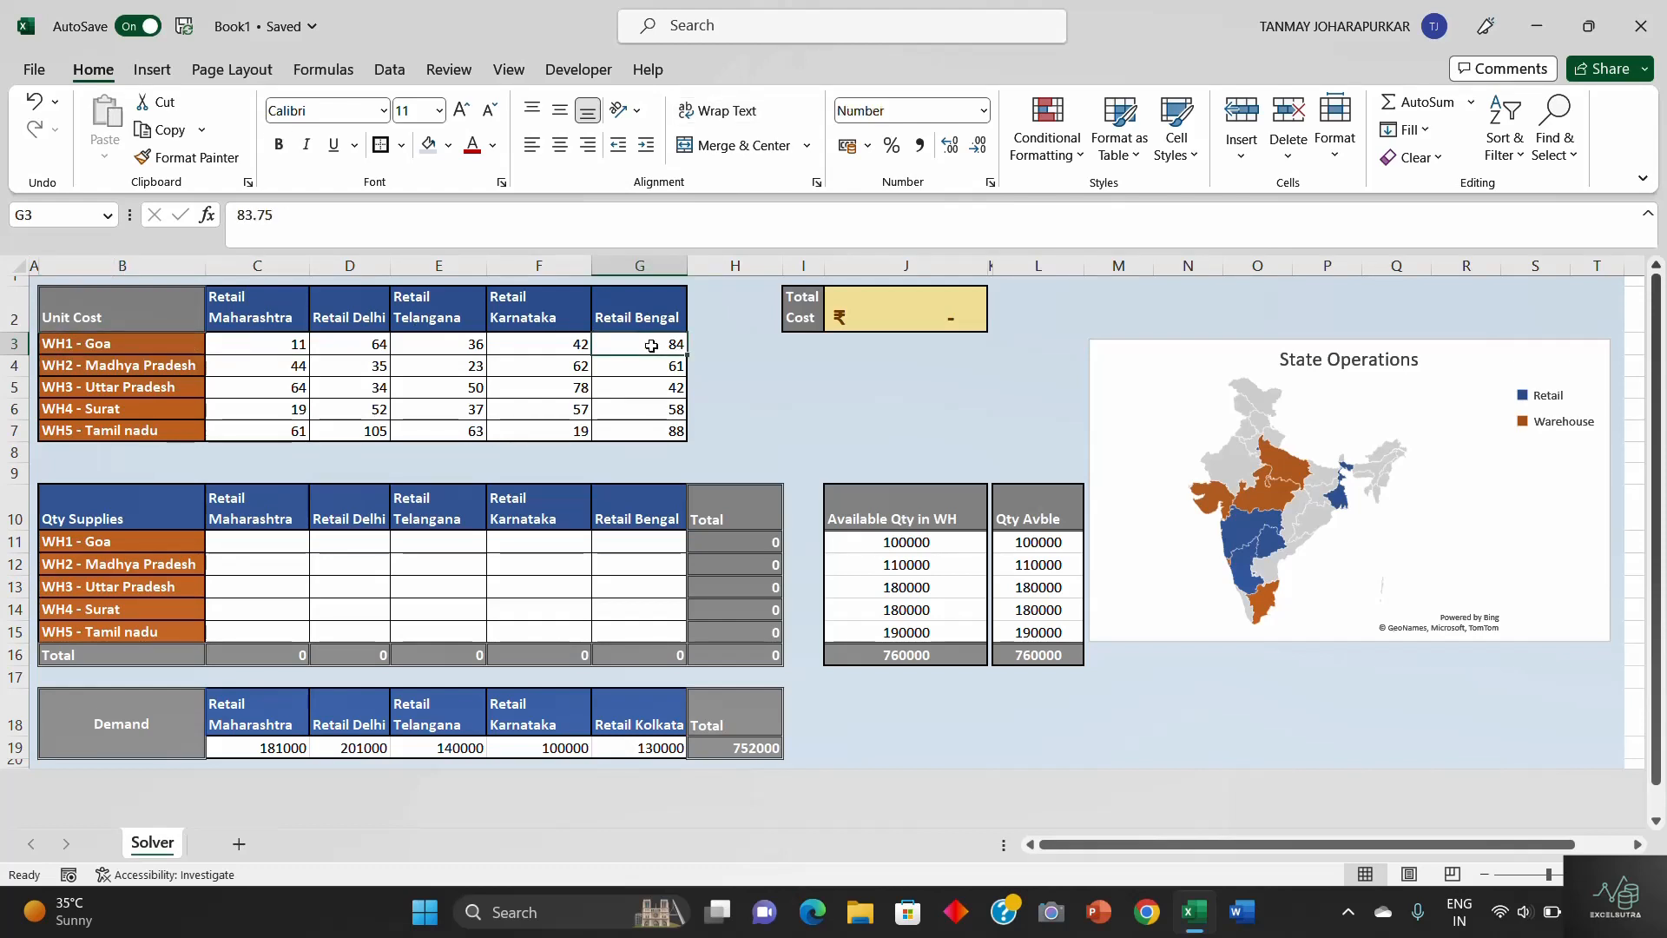
- Compare WH3 - Uttar Pradesh's unit costs for Retail Maharashtra and Retail Delhi within the unit cost matrix
{"action": "left_click", "coordinate": [116, 388]}
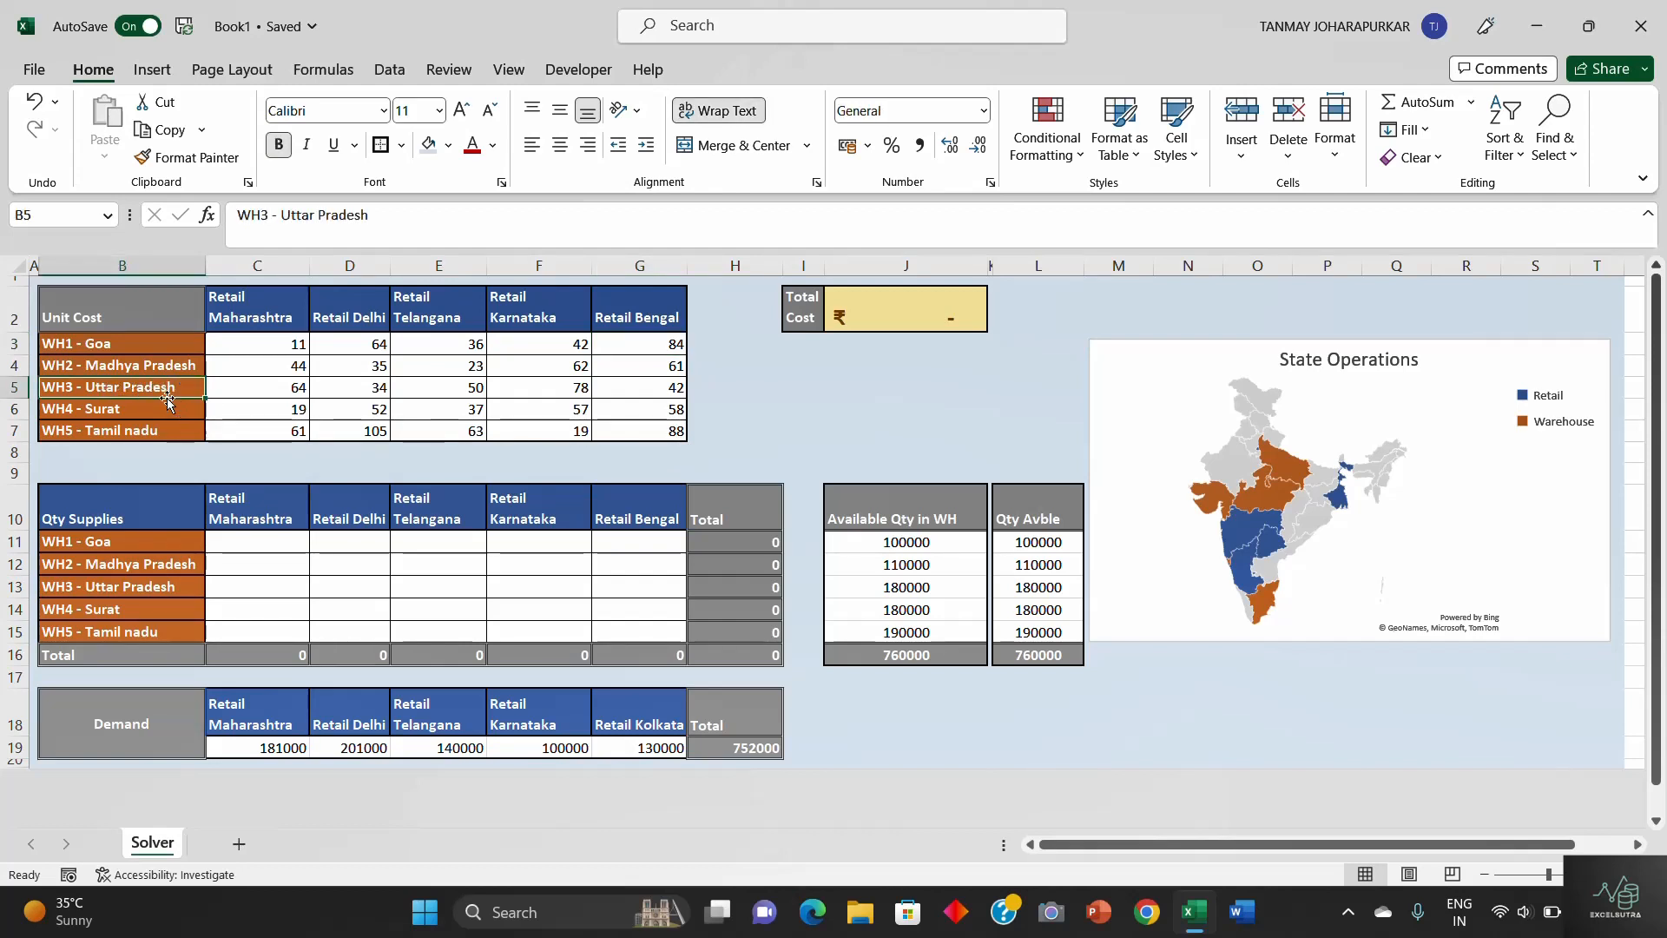
{"action": "left_click", "coordinate": [270, 382]}
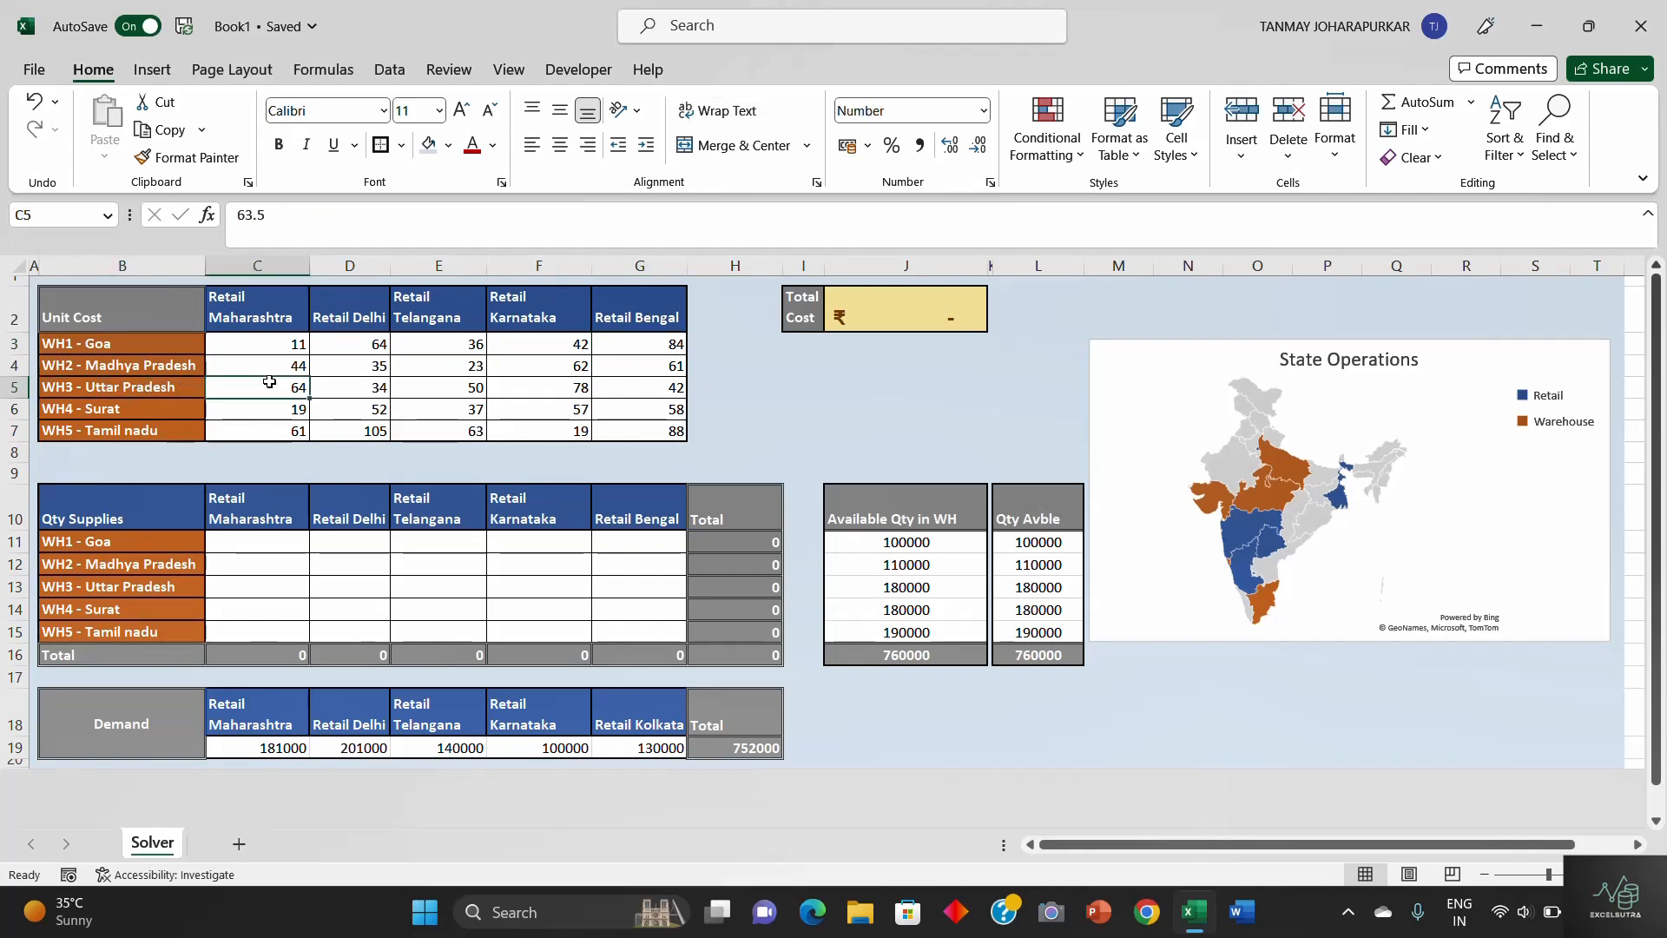
{"action": "left_click", "coordinate": [156, 388]}
{"action": "left_click", "coordinate": [352, 315]}
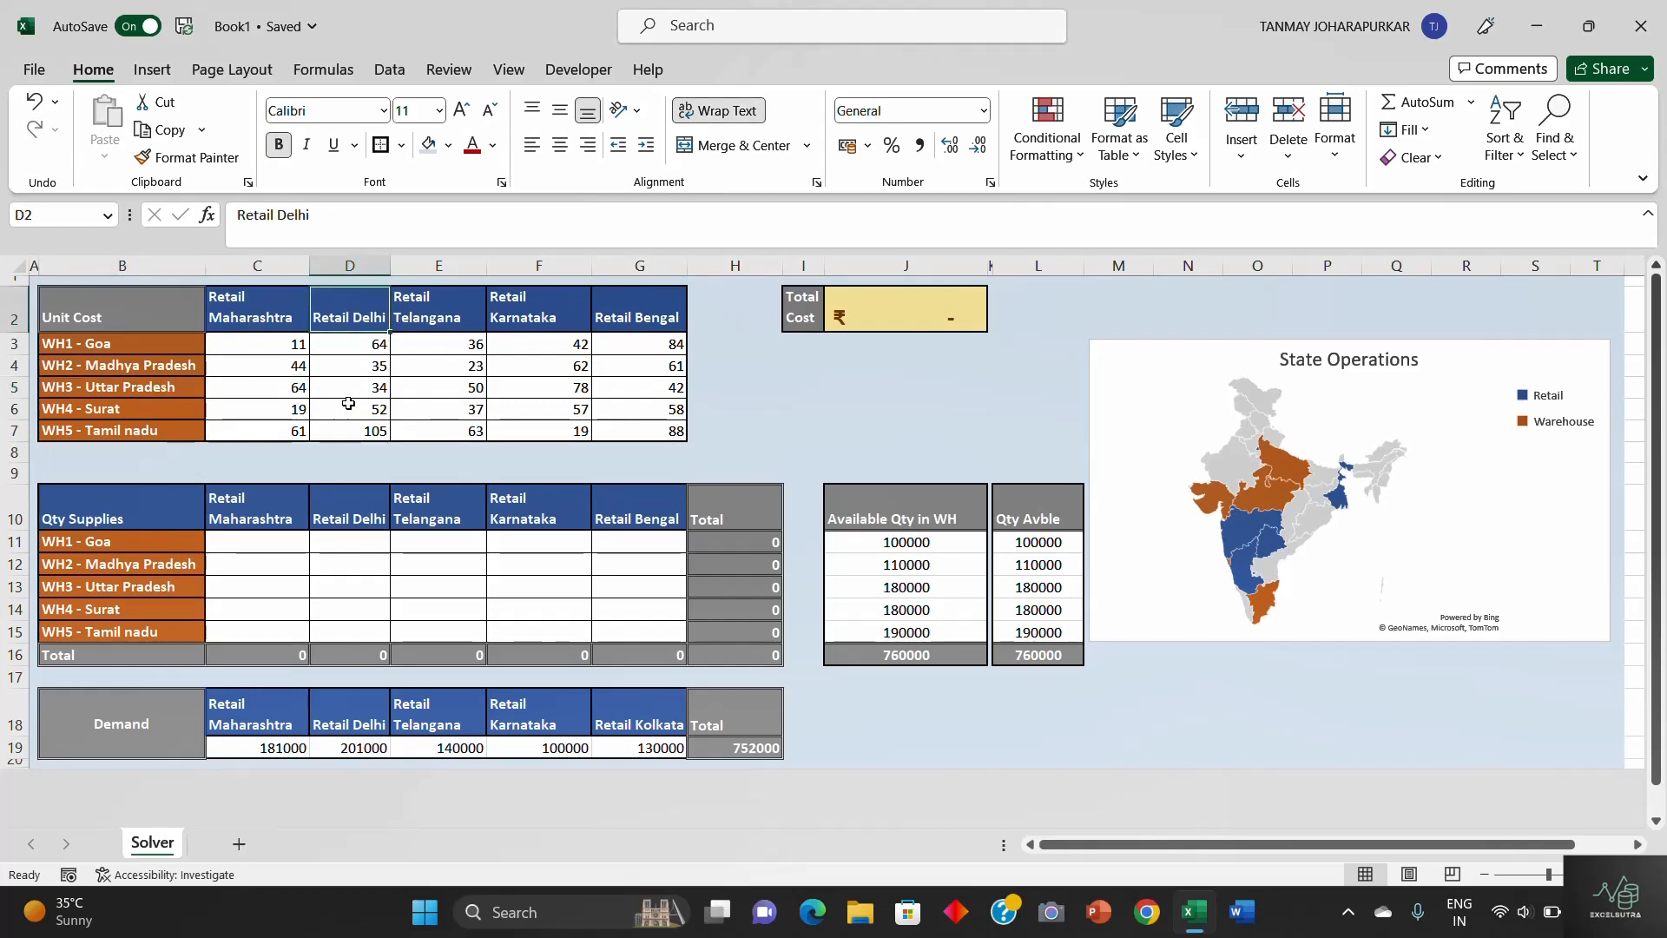
{"action": "left_click", "coordinate": [141, 389]}
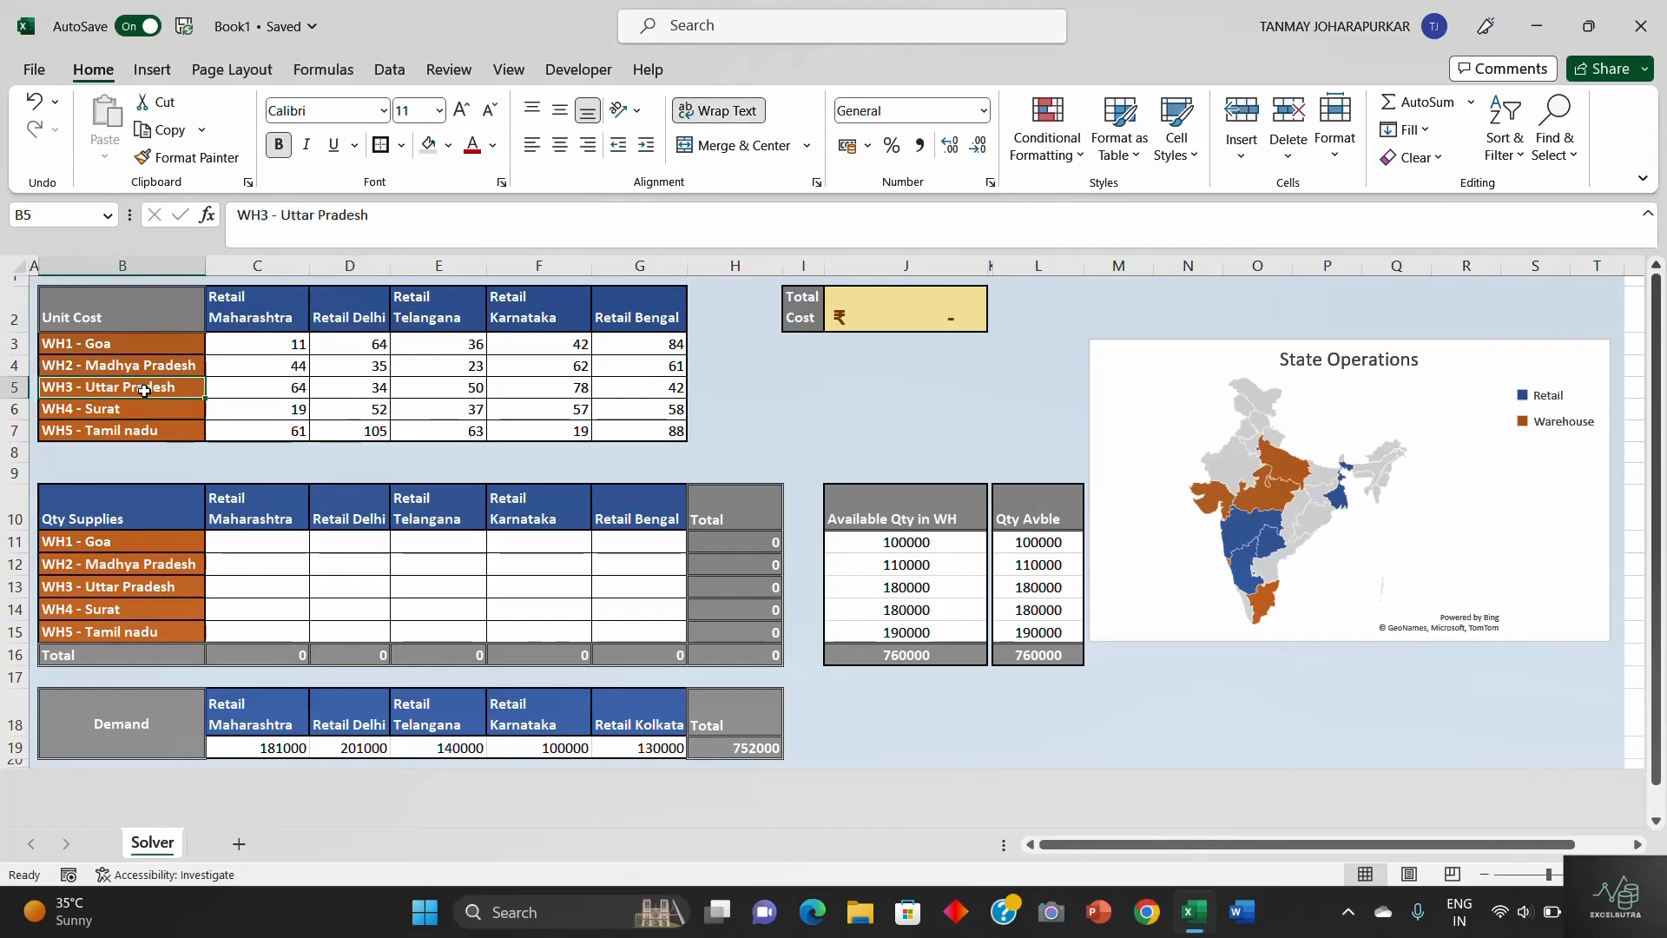
{"action": "left_click", "coordinate": [346, 388]}
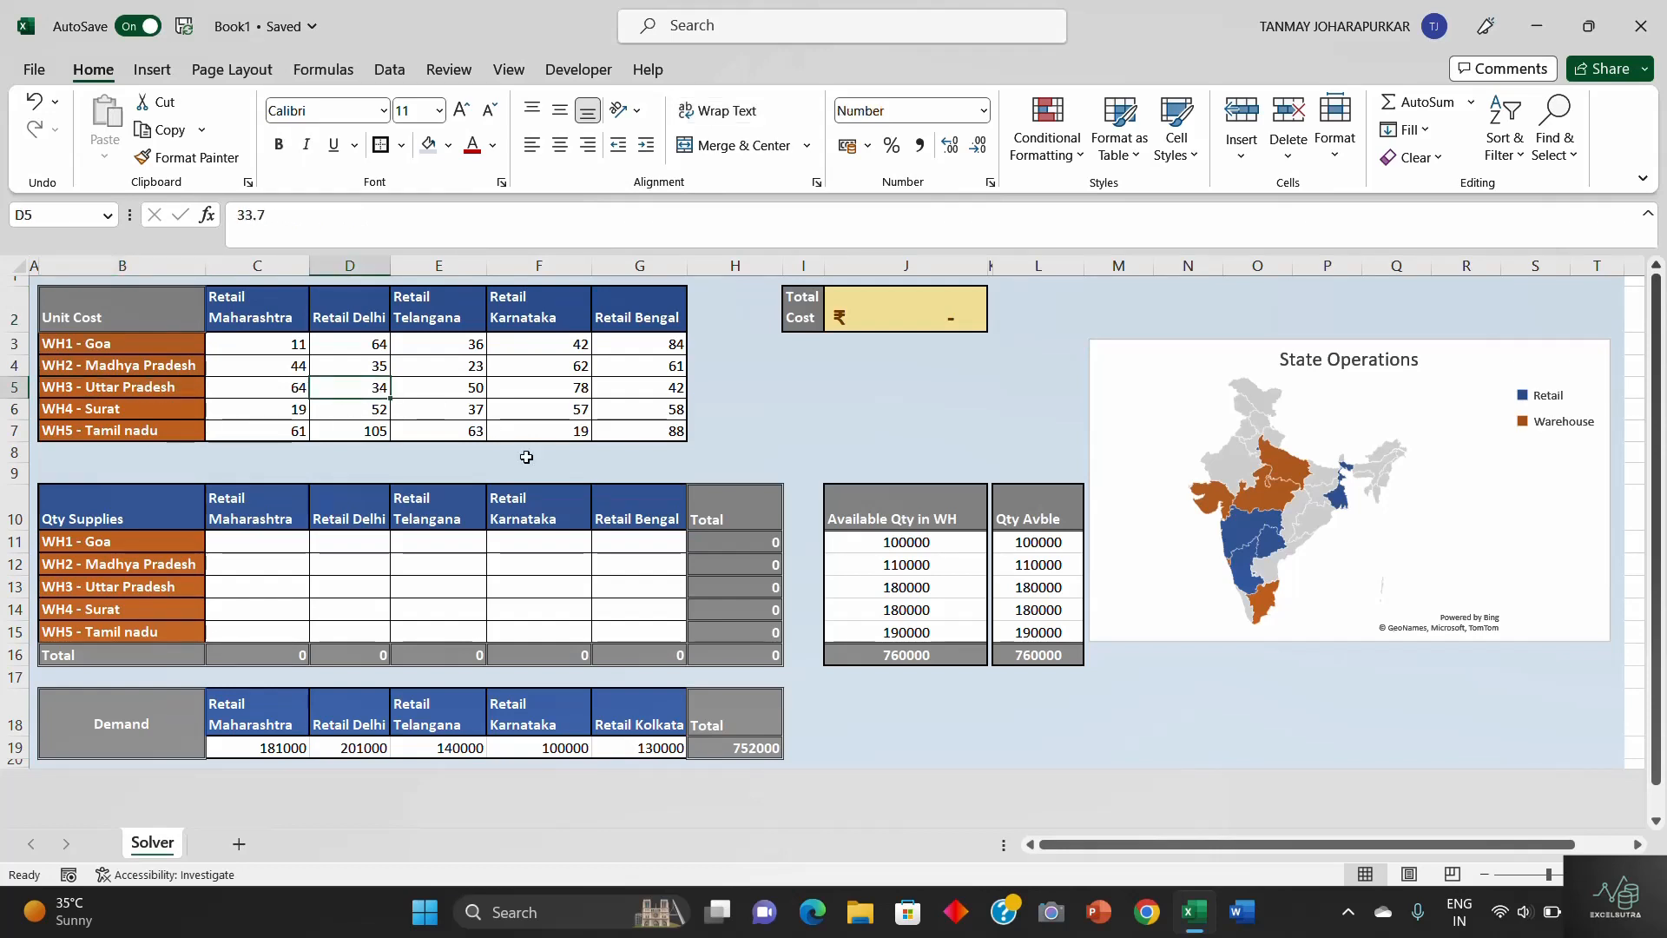
{"action": "left_click_drag", "start_coordinate": [308, 345], "coordinate": [650, 432]}
- Inspect the Total Cost formula in J2, the demand row and the empty Qty Supplies cells
{"action": "left_click", "coordinate": [453, 567]}
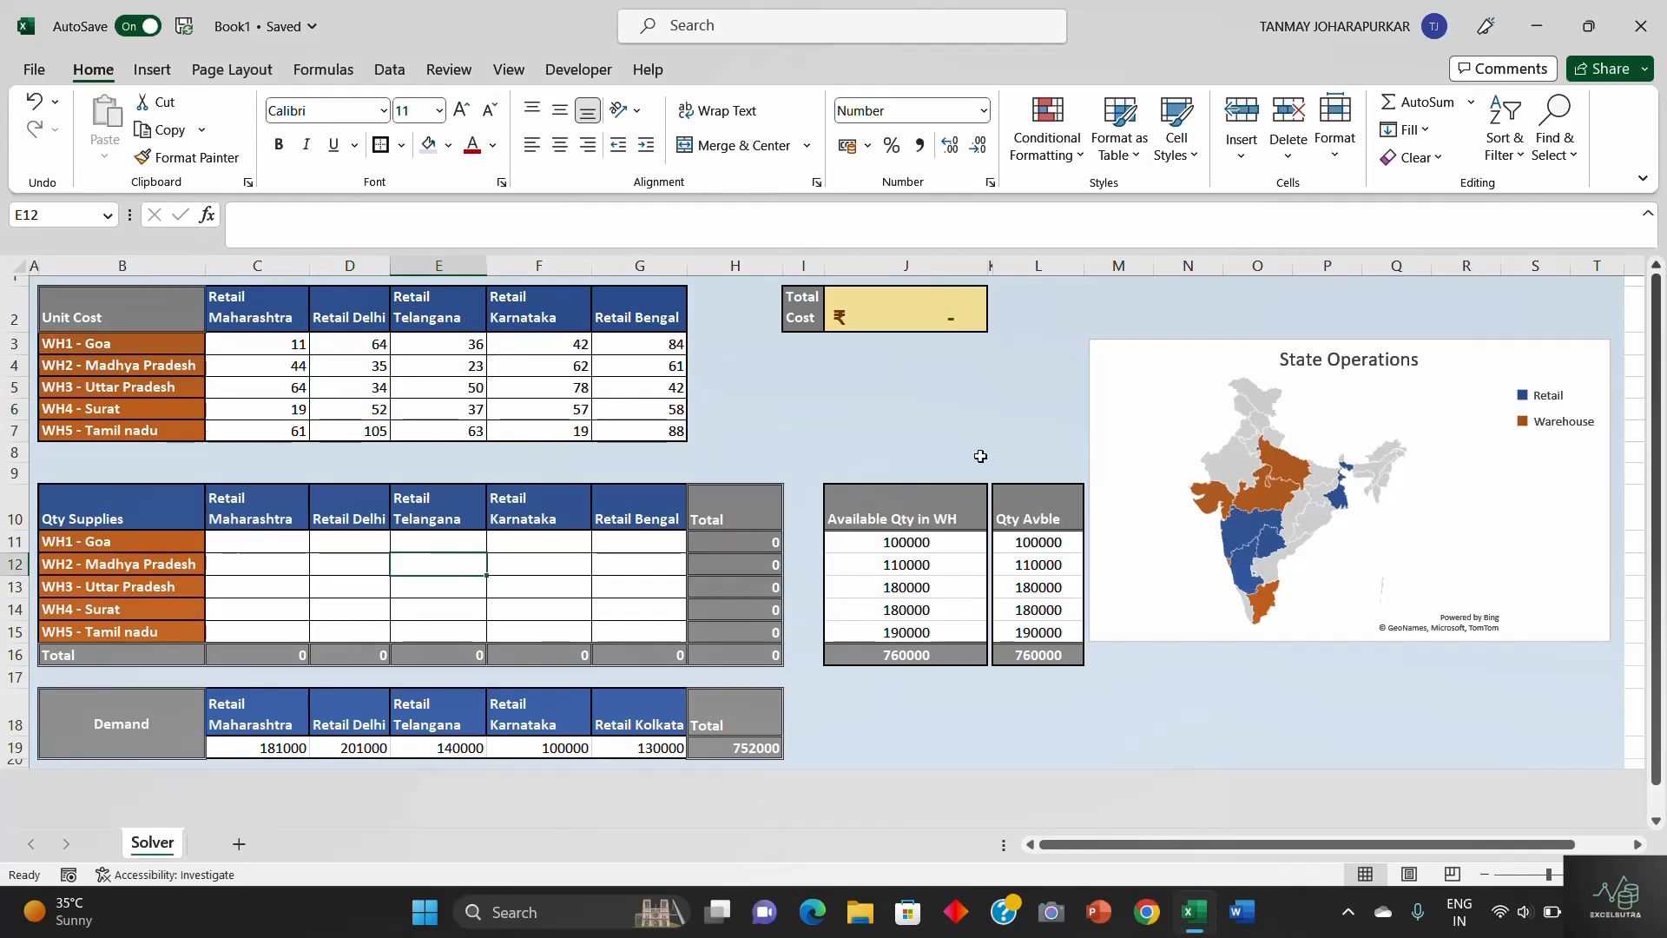
{"action": "left_click", "coordinate": [904, 324]}
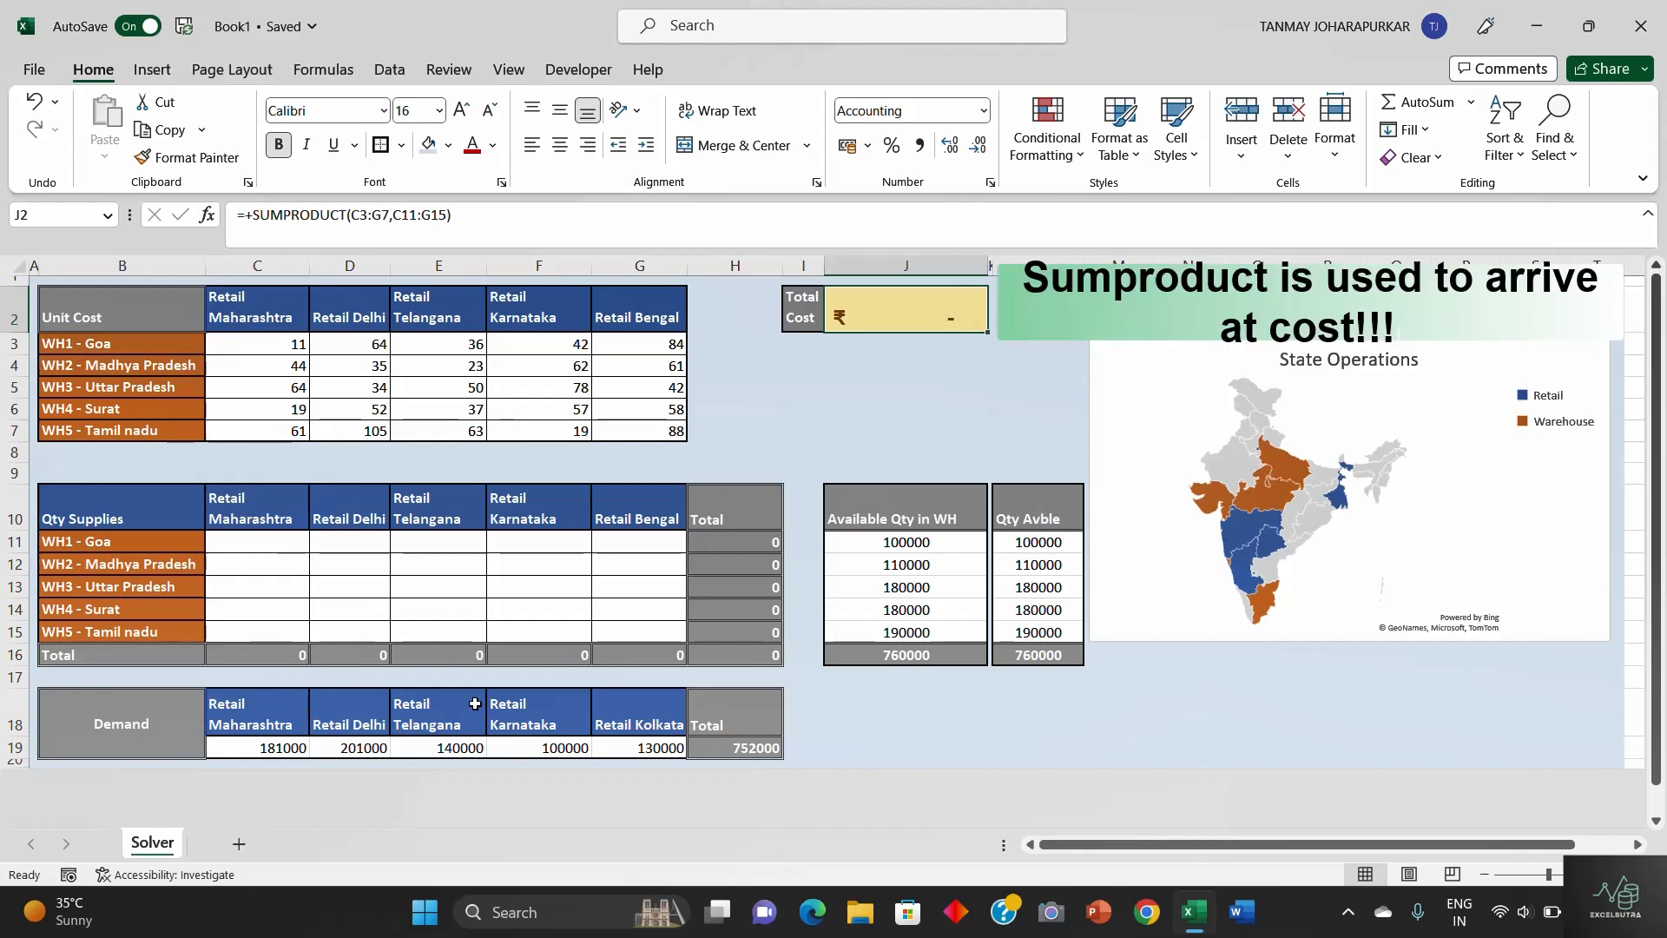
{"action": "left_click_drag", "start_coordinate": [252, 747], "coordinate": [586, 750]}
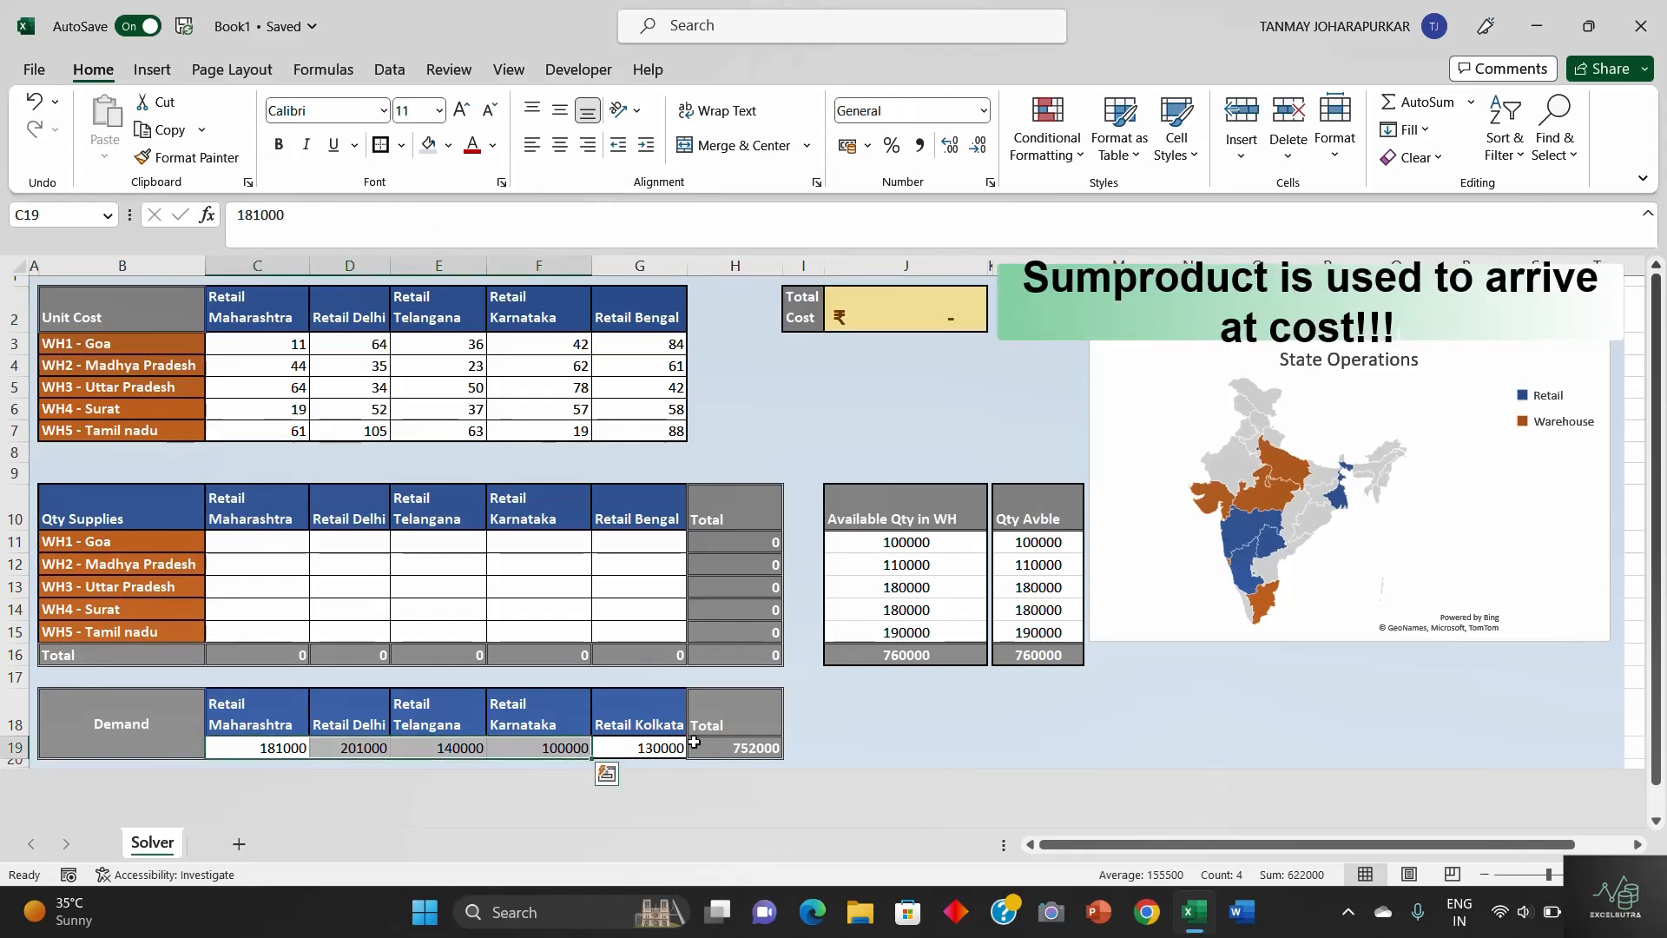
{"action": "left_click", "coordinate": [283, 556]}
{"action": "left_click_drag", "start_coordinate": [283, 555], "coordinate": [328, 583]}
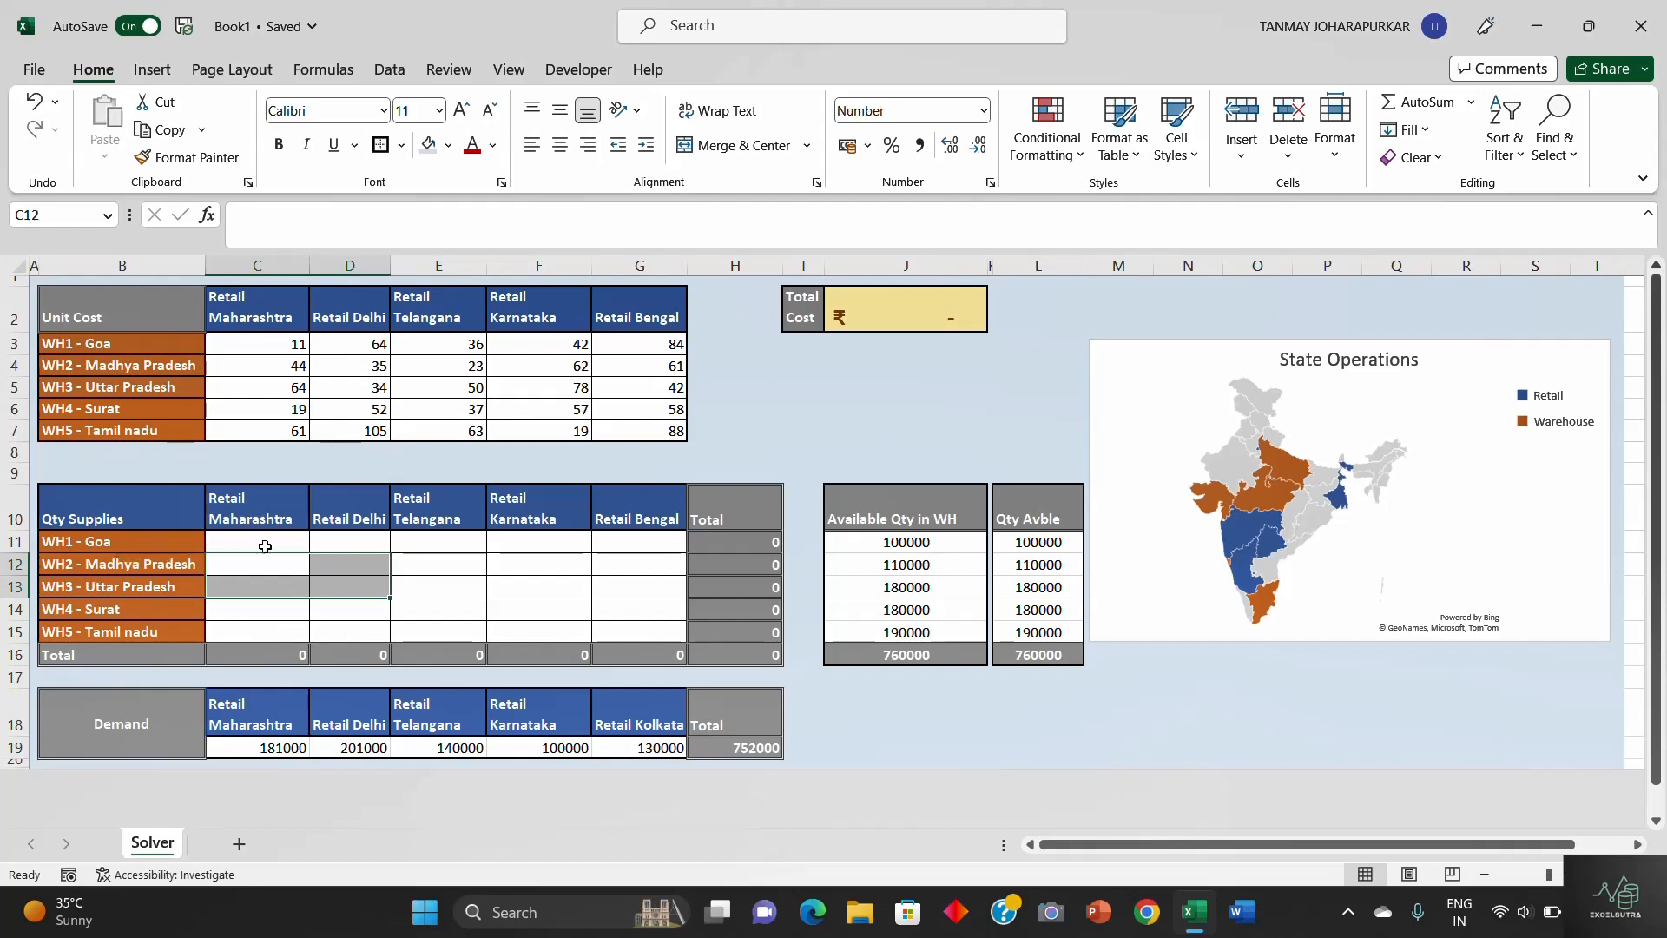
{"action": "left_click", "coordinate": [262, 497]}
{"action": "left_click", "coordinate": [491, 563]}
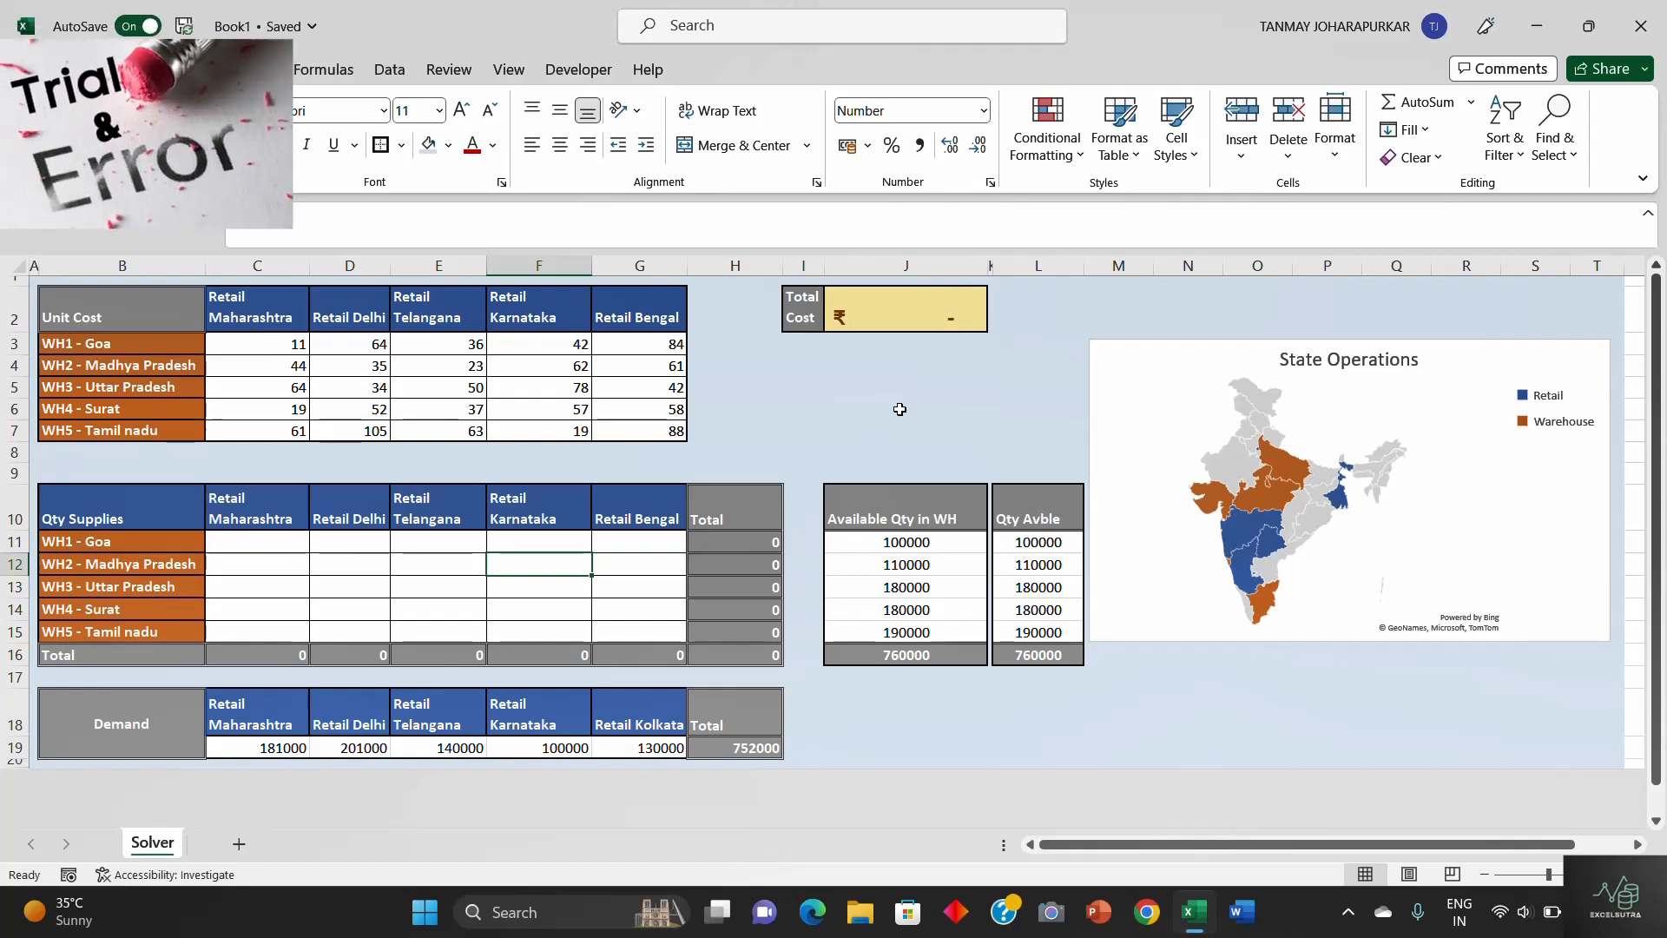
{"action": "left_click", "coordinate": [278, 541]}
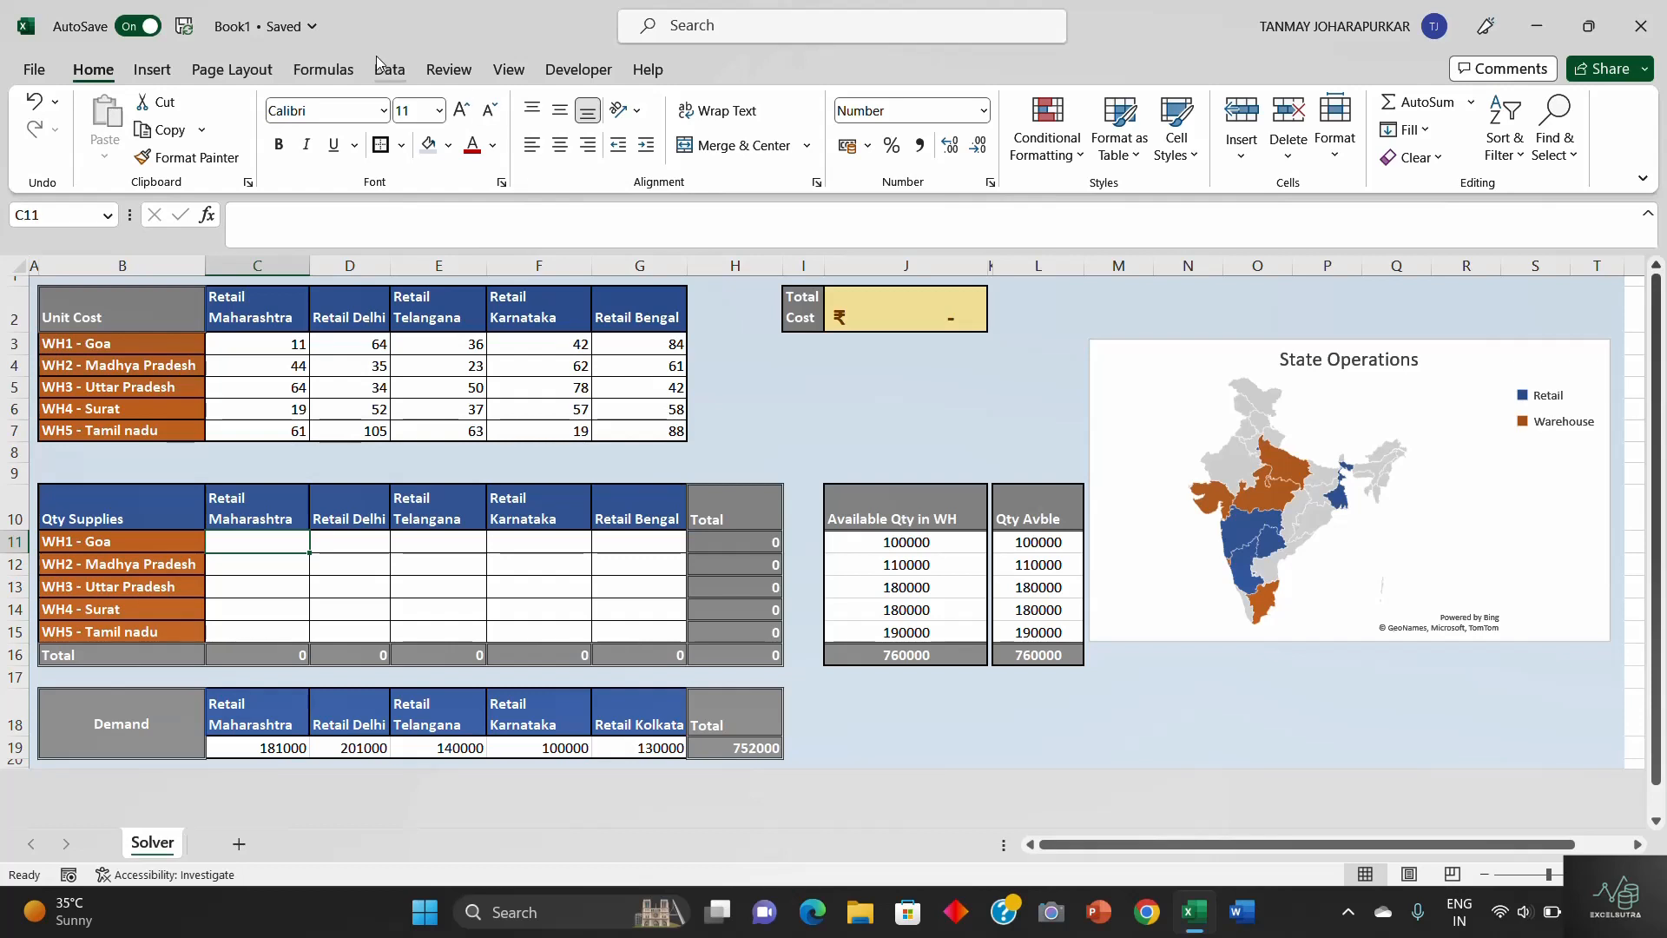
- Check in the Excel options that the Solver Add-in is enabled among the Excel Add-ins and confirm the selection
{"action": "left_click", "coordinate": [402, 68]}
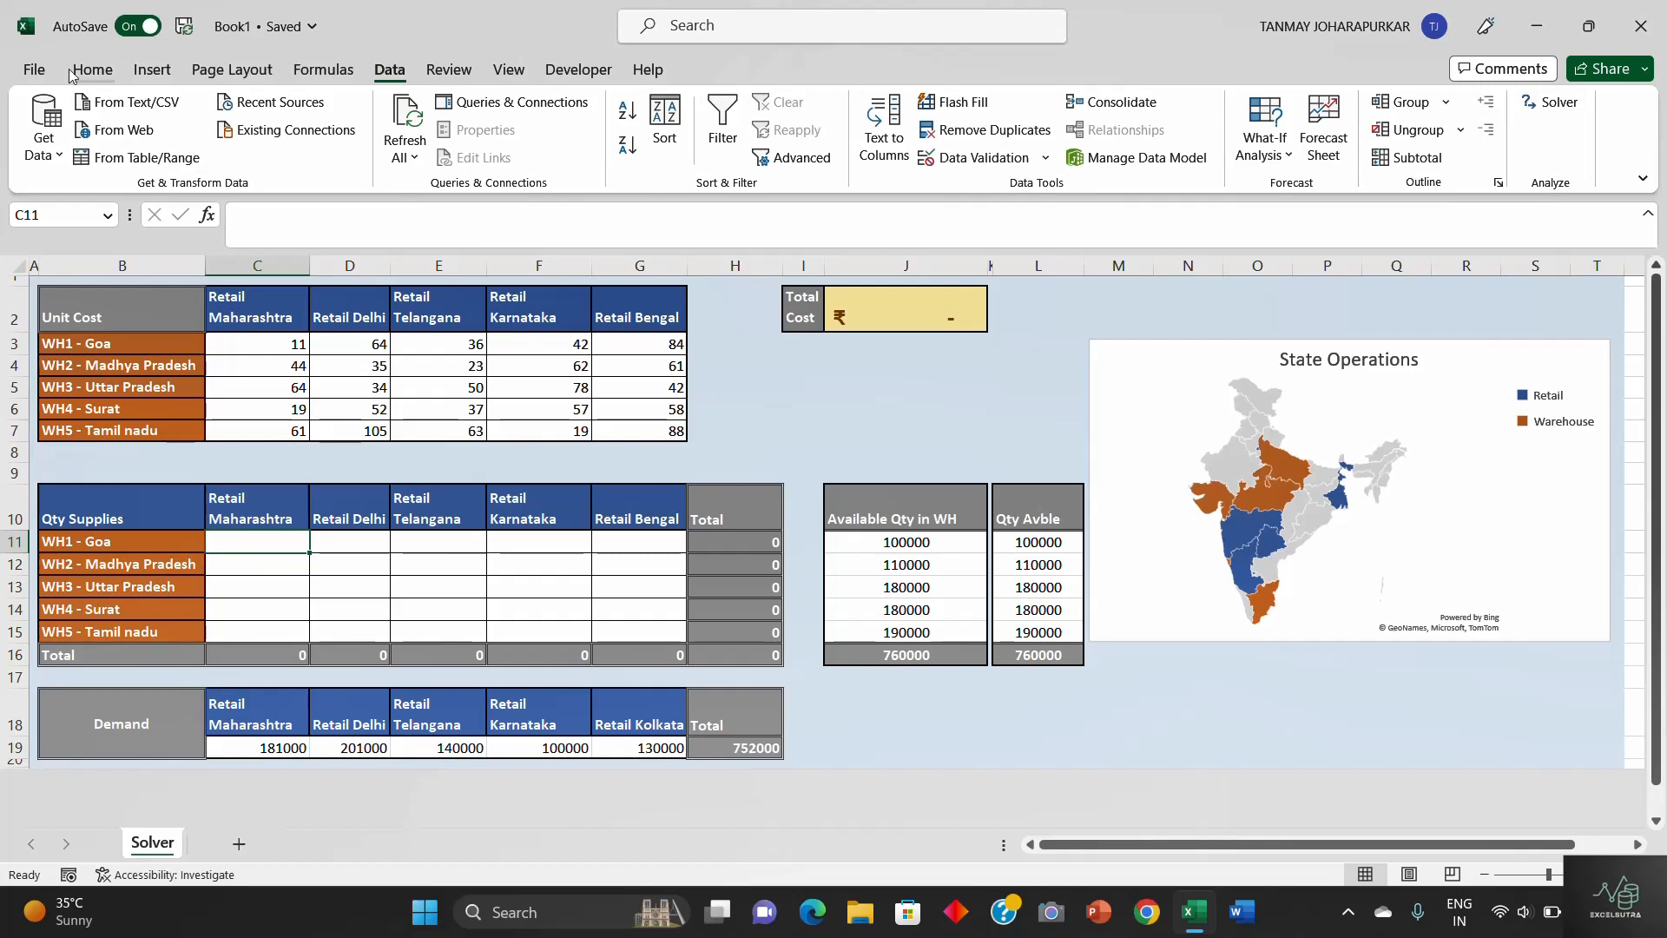
{"action": "left_click", "coordinate": [35, 71]}
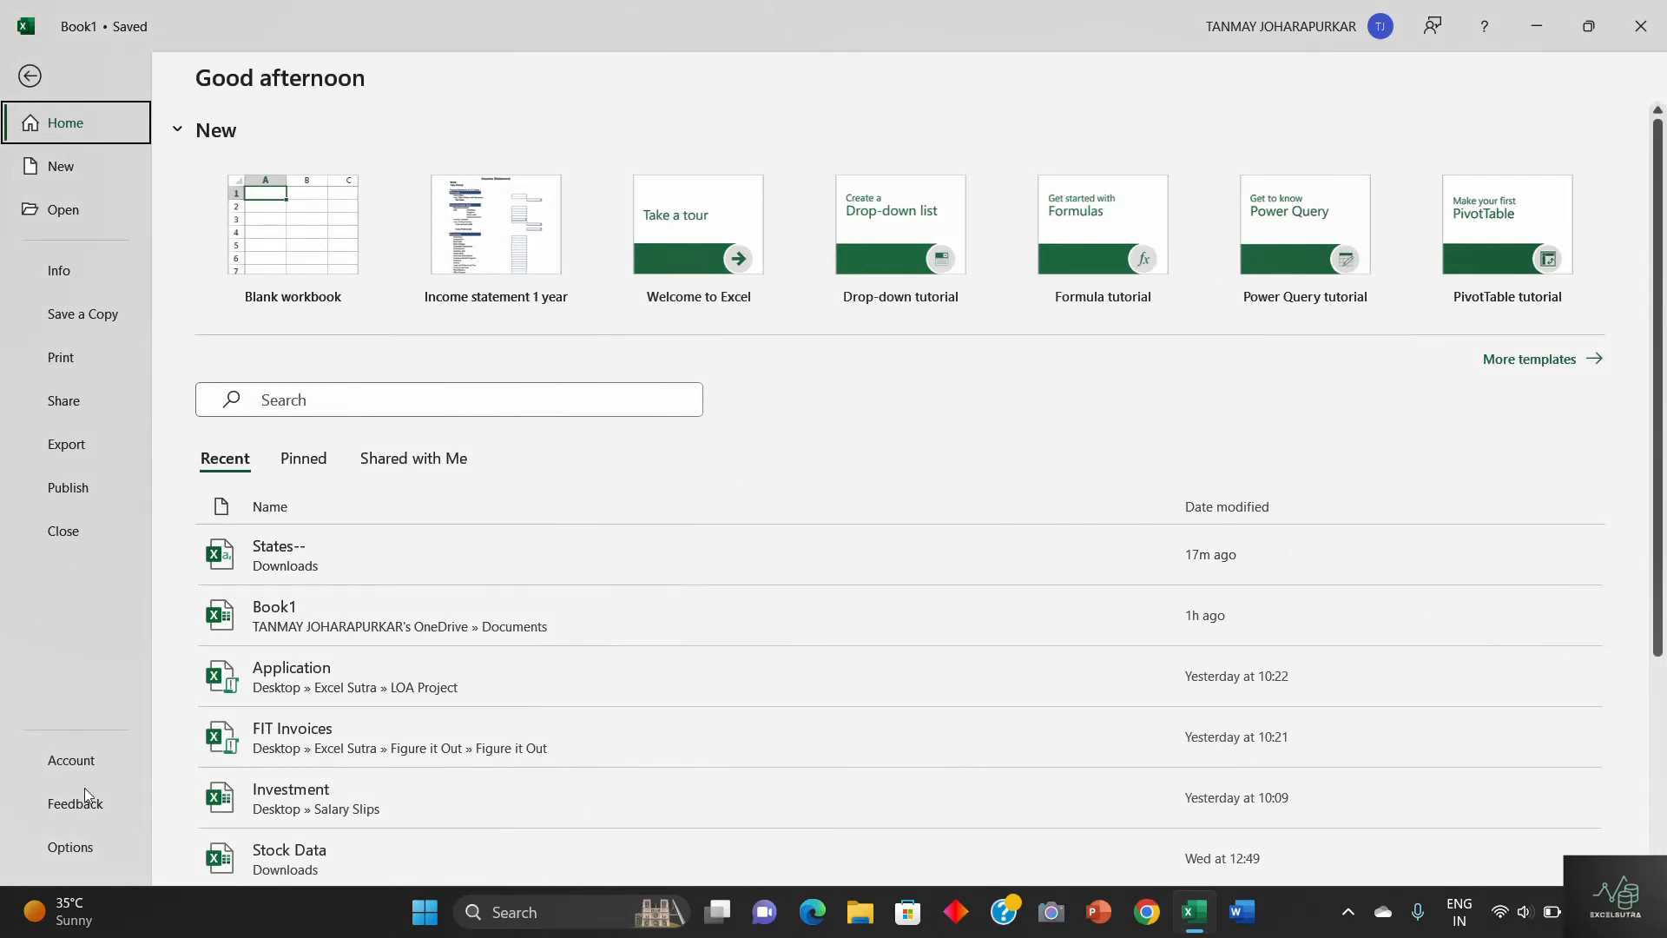
{"action": "left_click", "coordinate": [73, 847]}
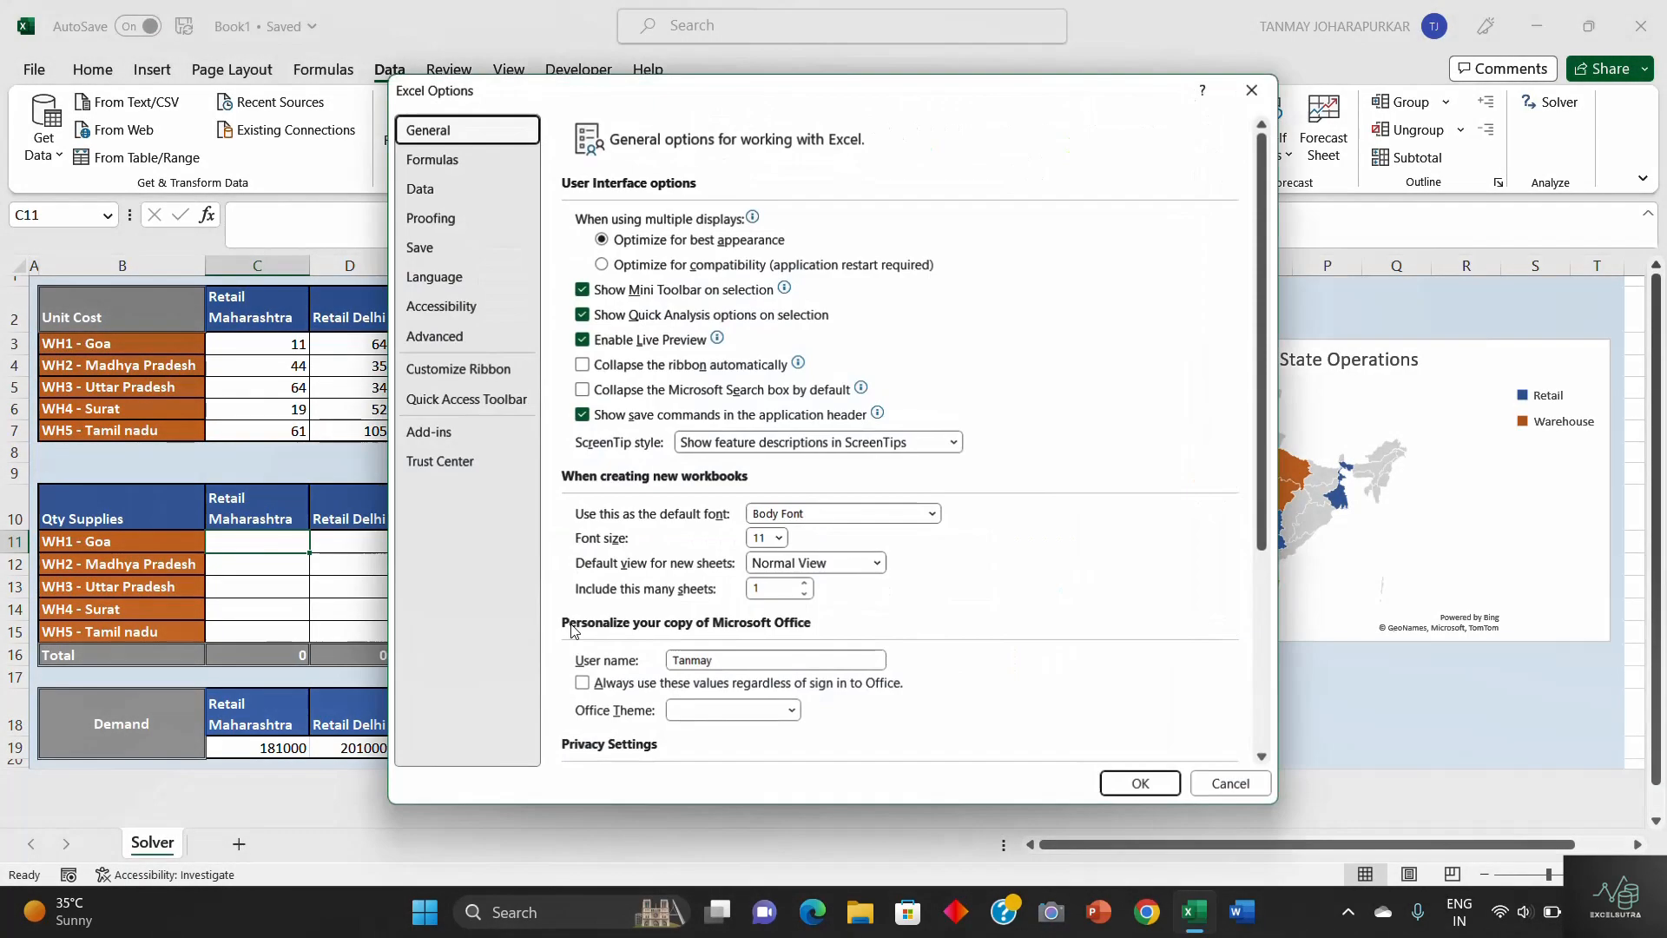
{"action": "left_click", "coordinate": [433, 444]}
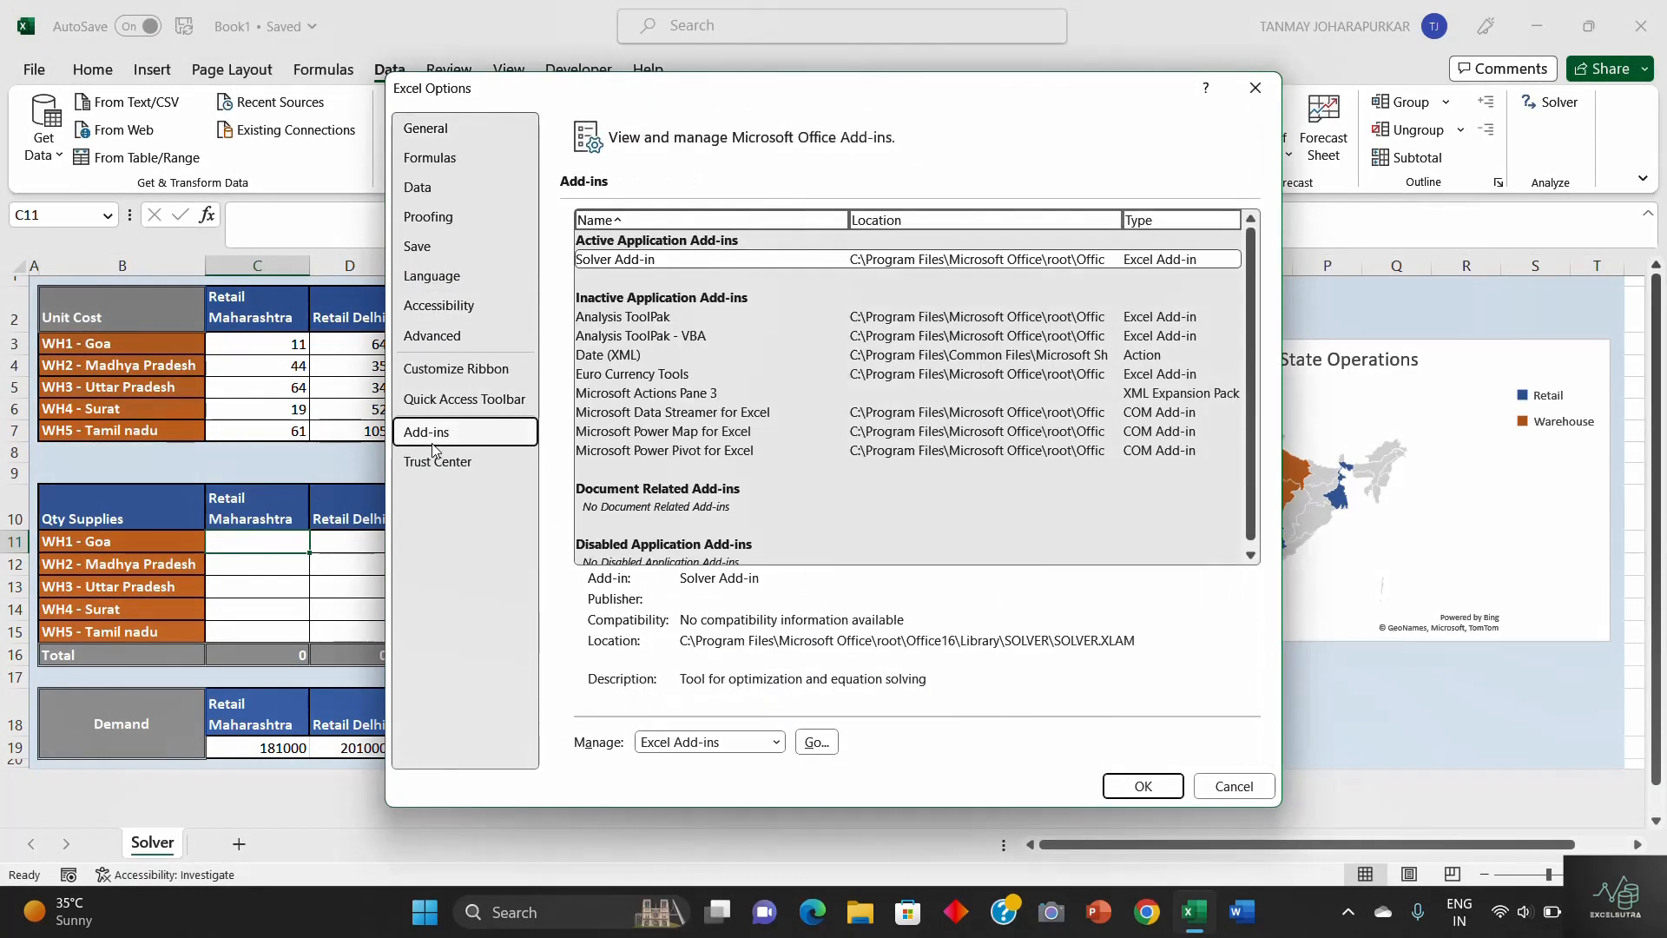
{"action": "left_click", "coordinate": [817, 748]}
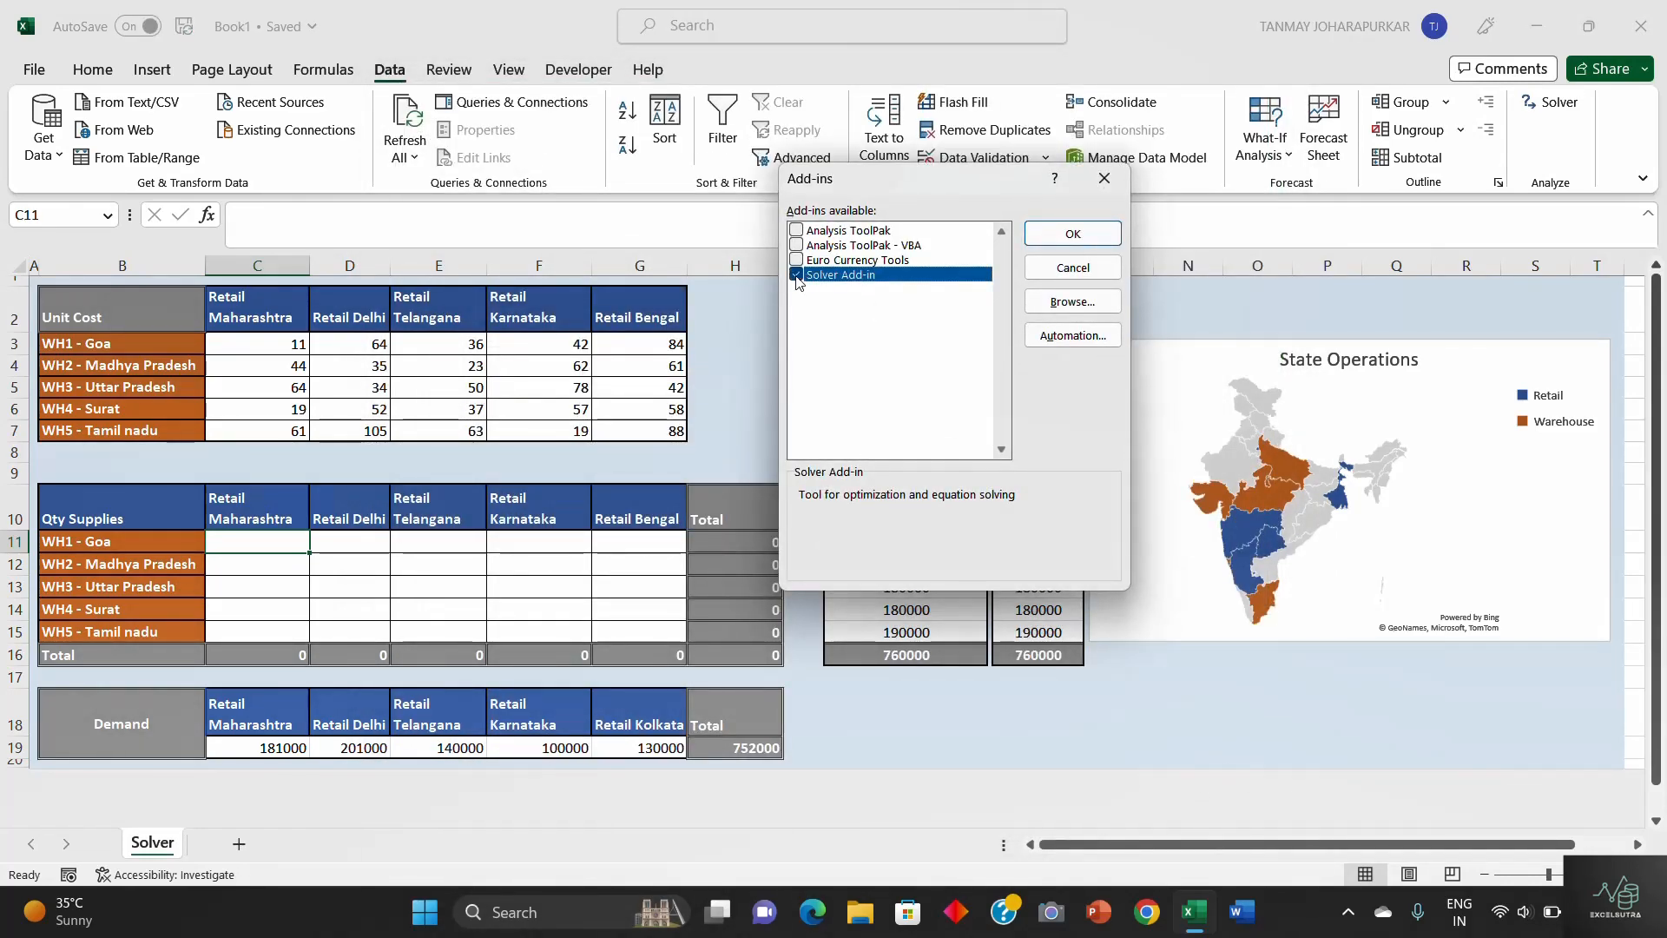
{"action": "left_click", "coordinate": [1092, 234]}
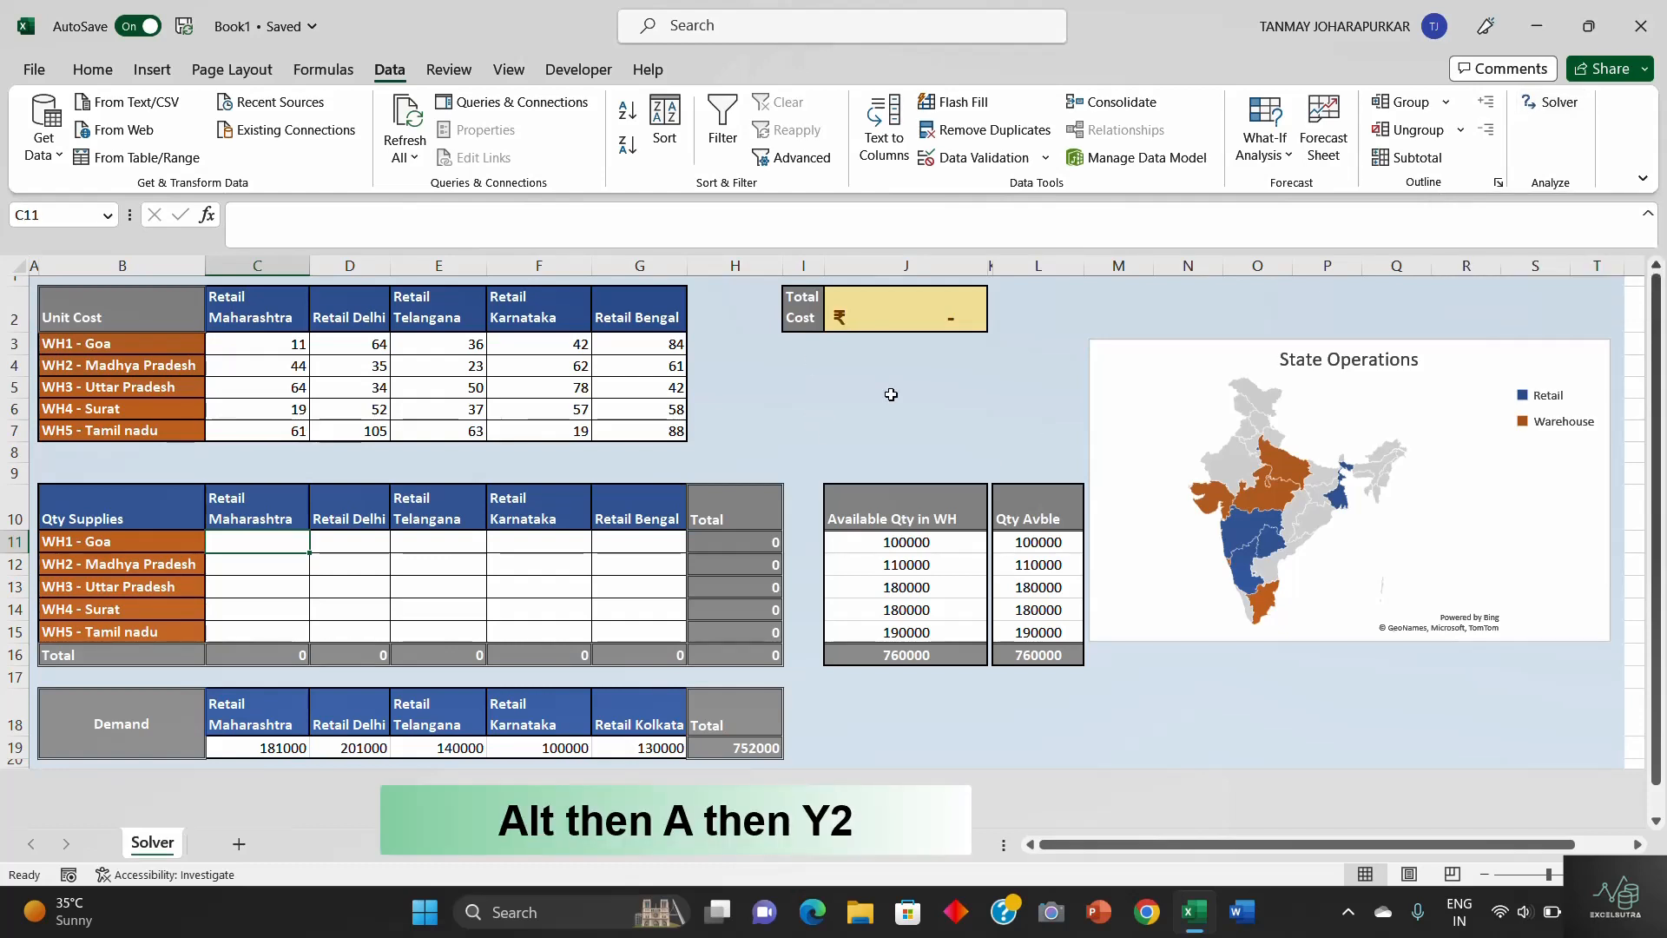
- Open Solver and delete the existing constraints $H$11:$H$15 <= $J$11:$J$15 and $C$16:$G$16 = $C$19:$G$19
{"action": "key", "text": "alt"}
{"action": "key", "text": "a"}
{"action": "key", "text": "y"}
{"action": "key", "text": "2"}
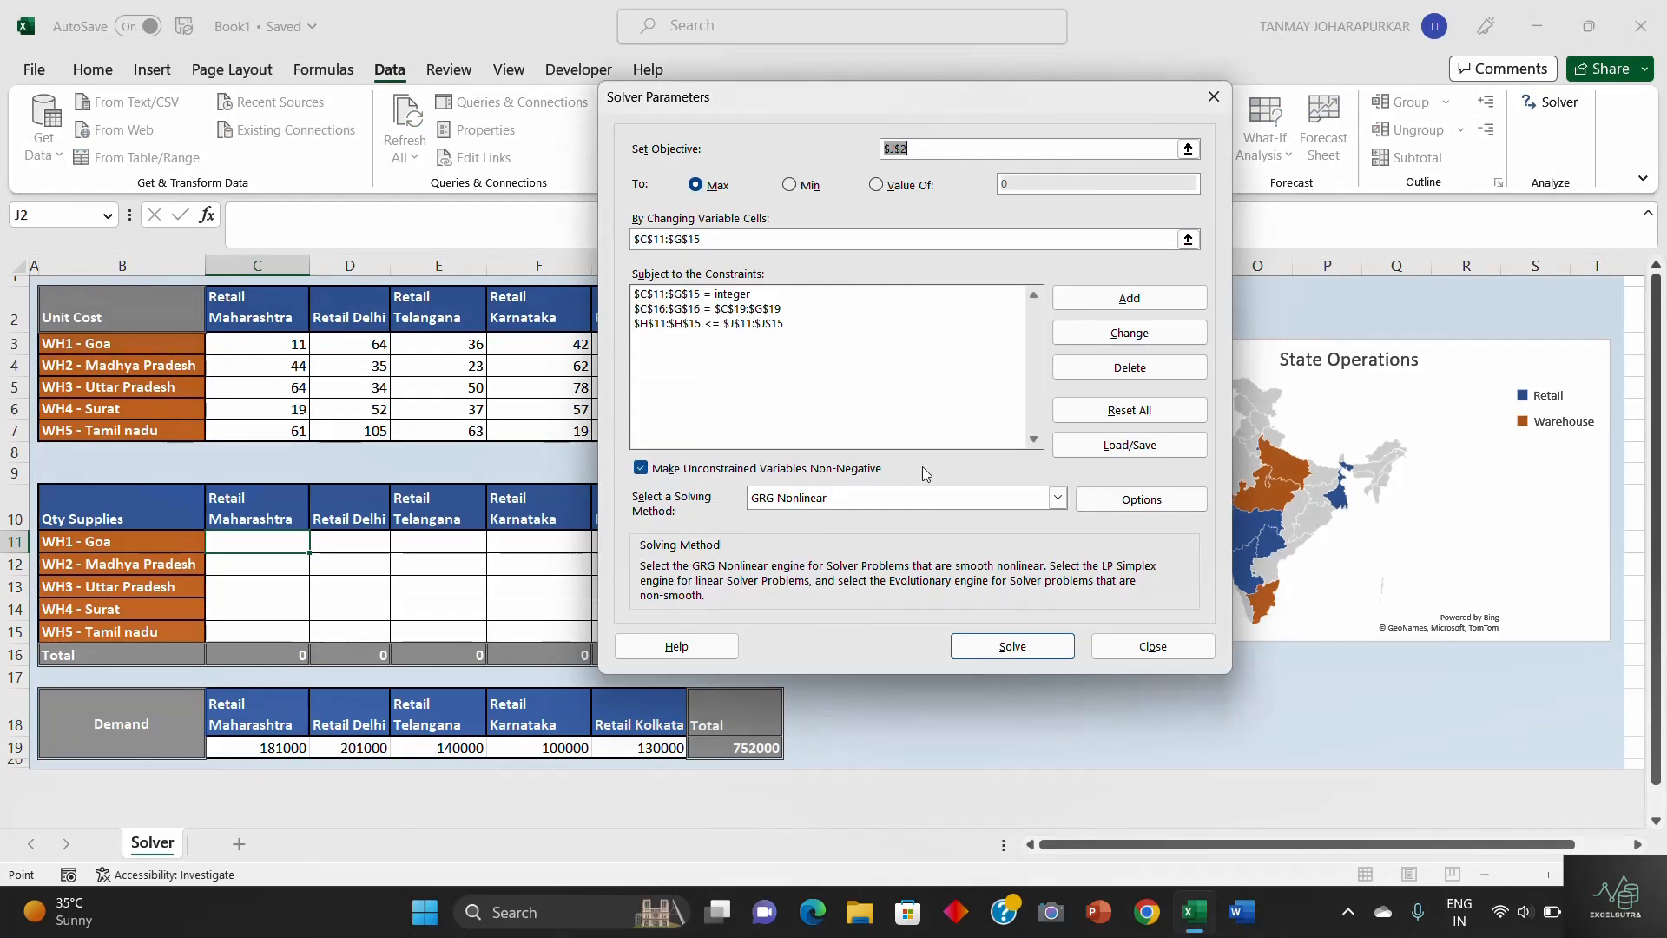
{"action": "left_click", "coordinate": [750, 326]}
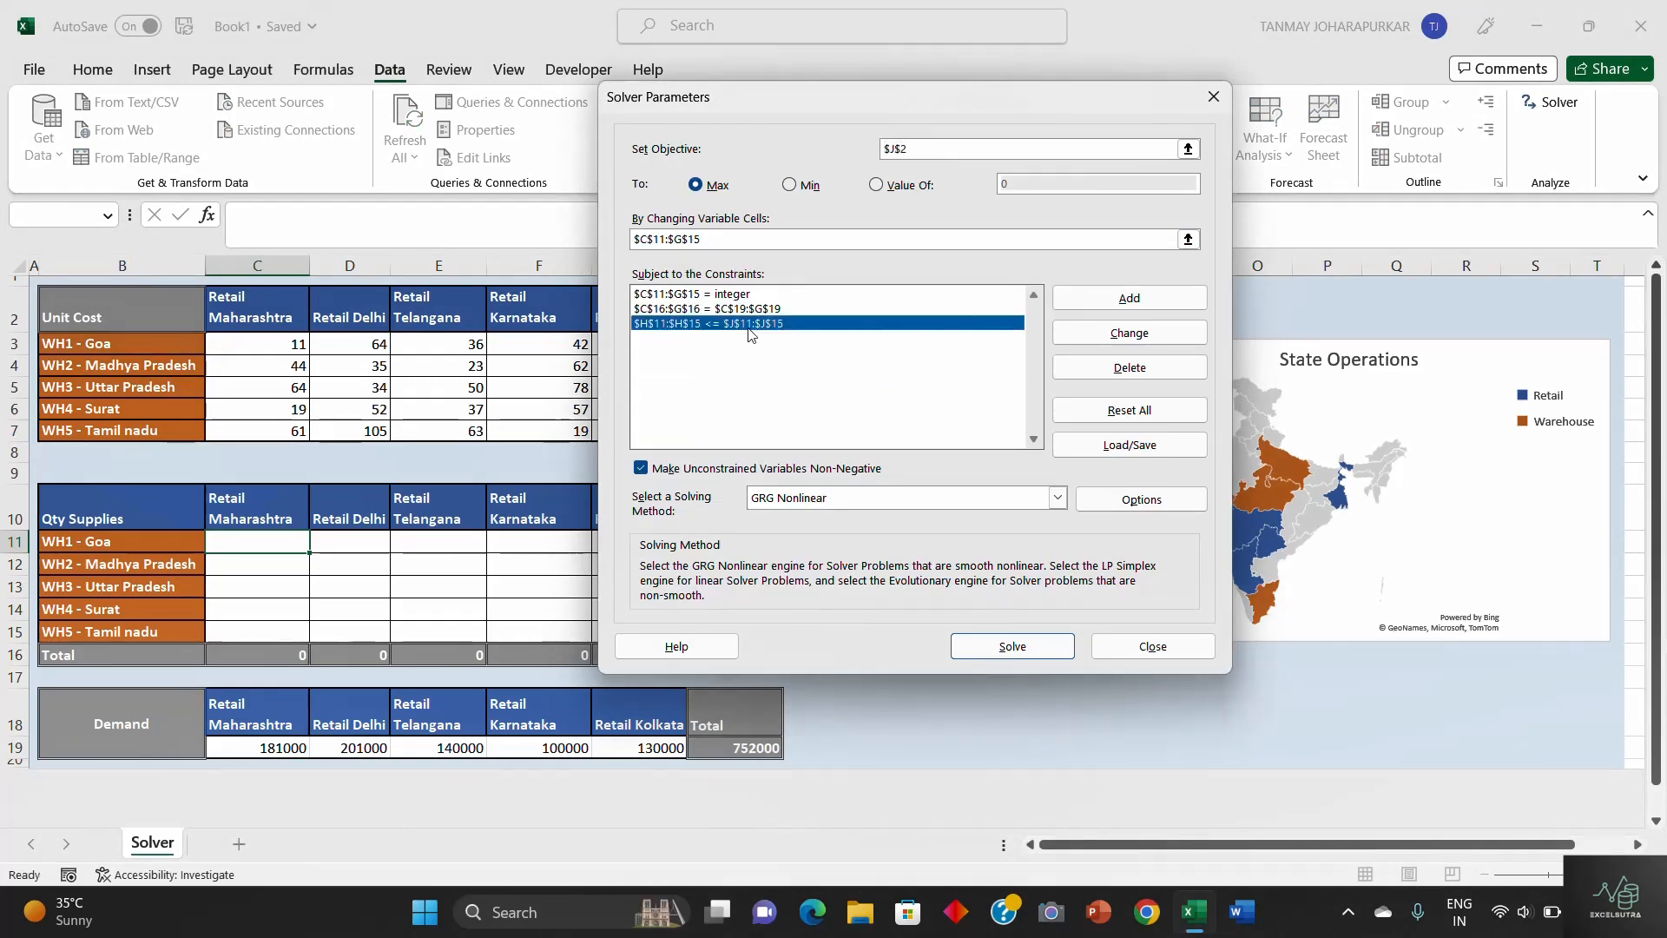
{"action": "left_click", "coordinate": [1152, 369]}
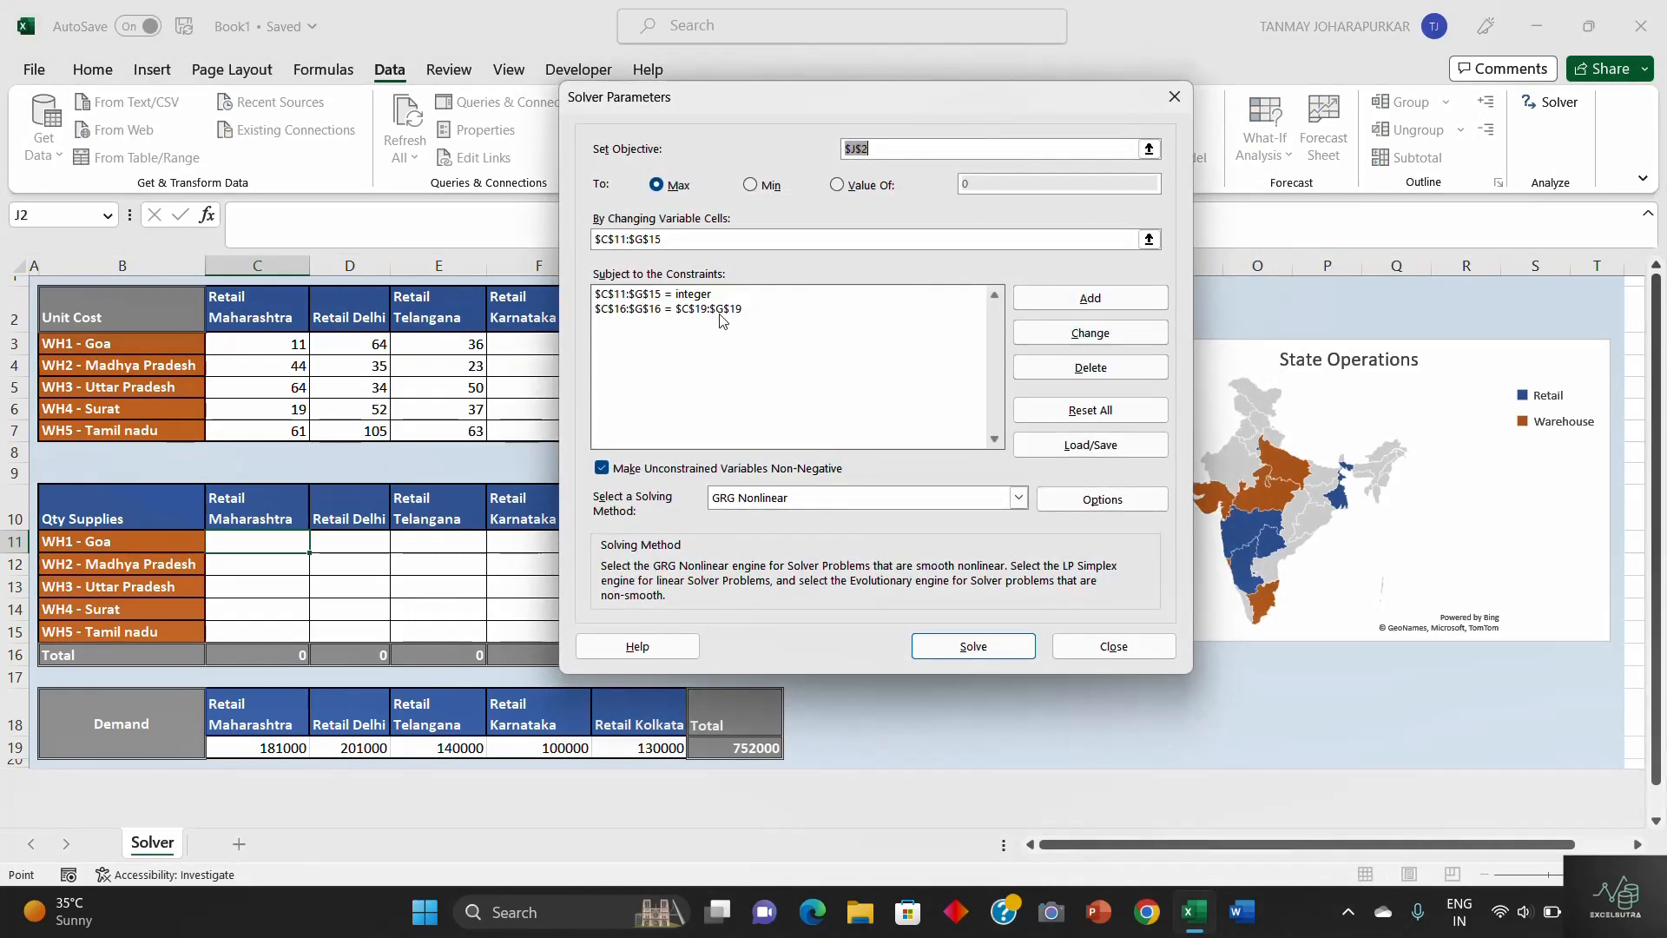
{"action": "left_click", "coordinate": [719, 309]}
{"action": "left_click", "coordinate": [1091, 367]}
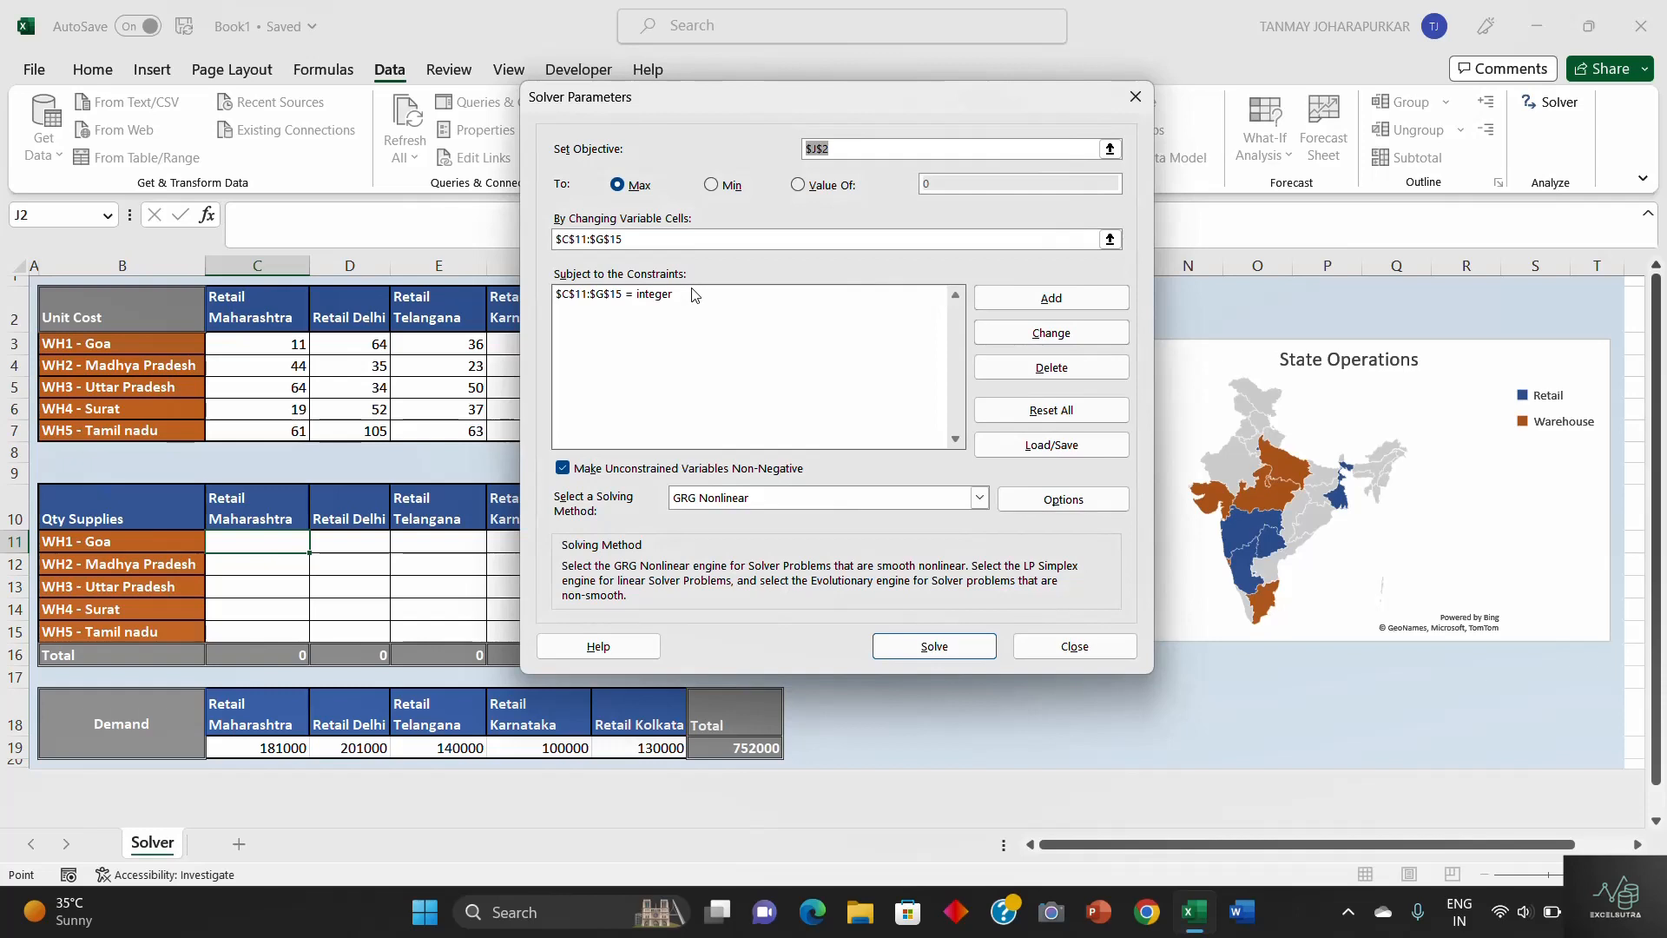
- Reset all Solver parameters, clearing the objective, the variable cells and the remaining integer constraint
{"action": "left_click", "coordinate": [710, 294]}
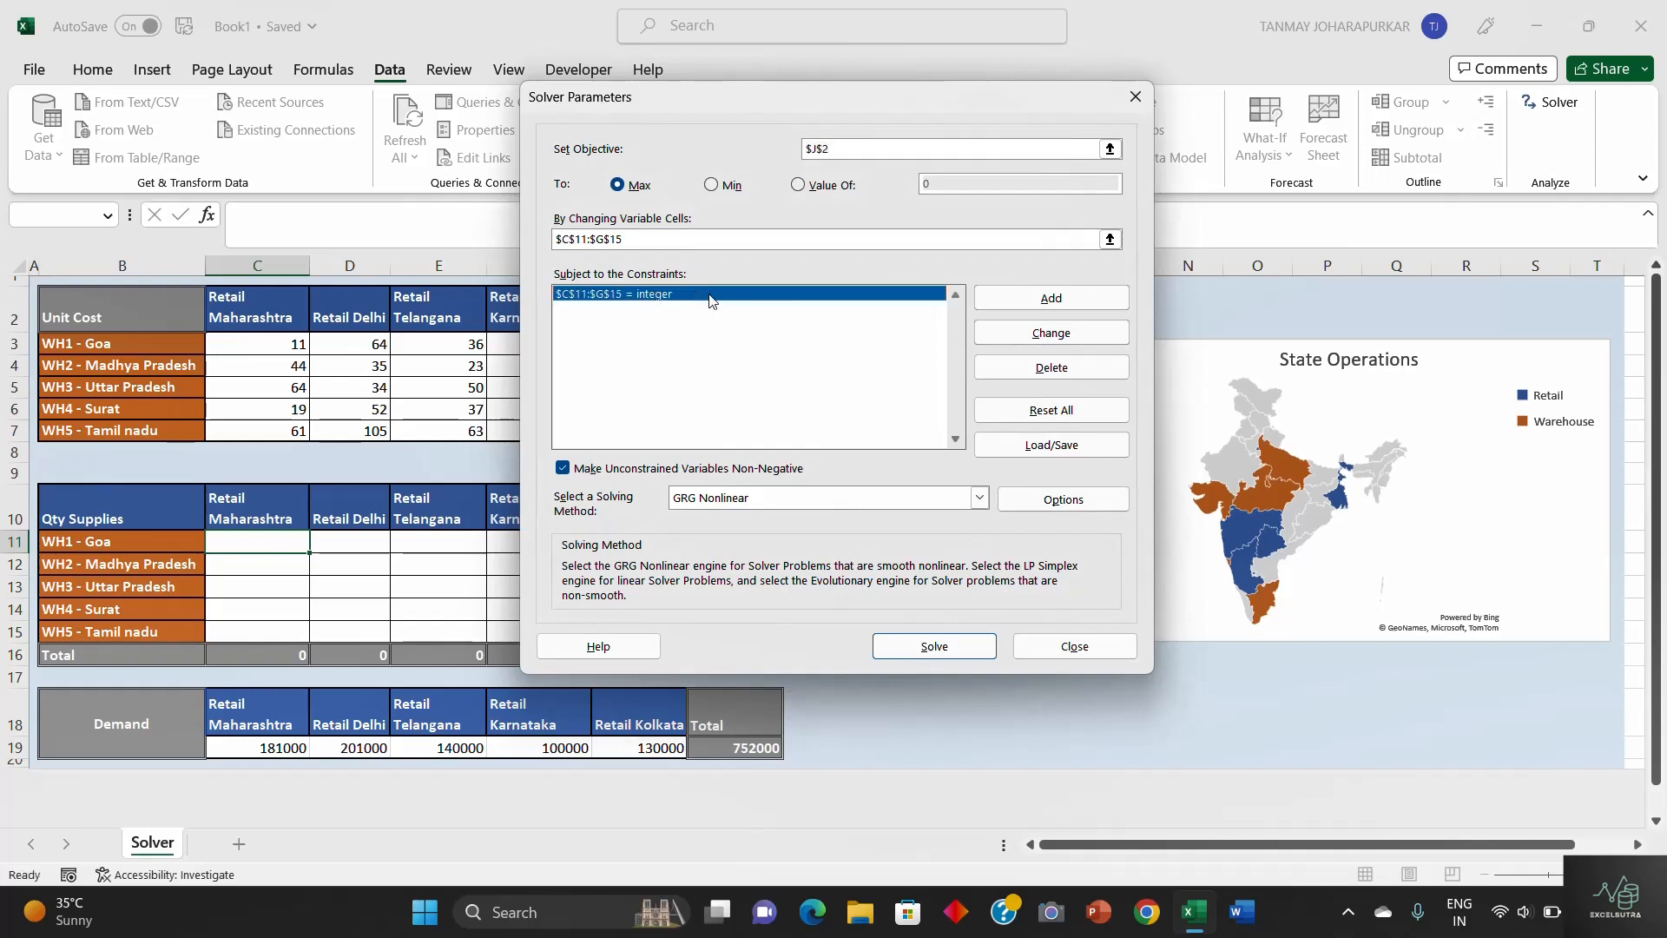
{"action": "left_click", "coordinate": [1066, 423]}
{"action": "left_click", "coordinate": [852, 533]}
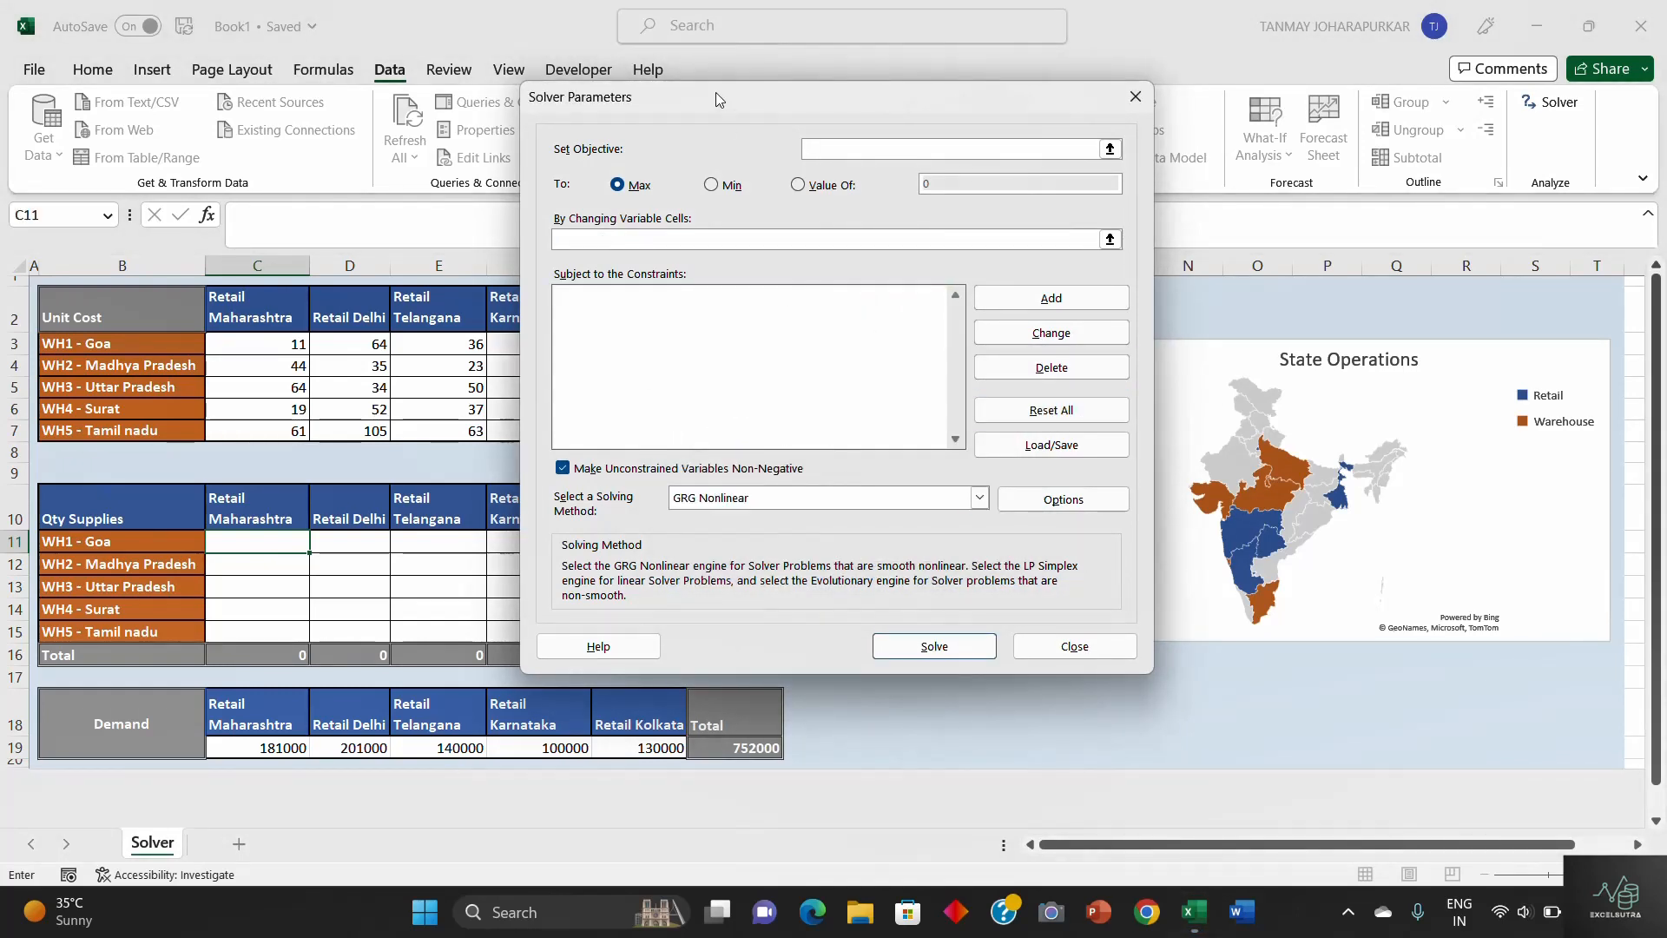
- Set the Solver objective to the Total Cost cell J2 and have it minimized
{"action": "left_click_drag", "start_coordinate": [715, 92], "coordinate": [268, 77]}
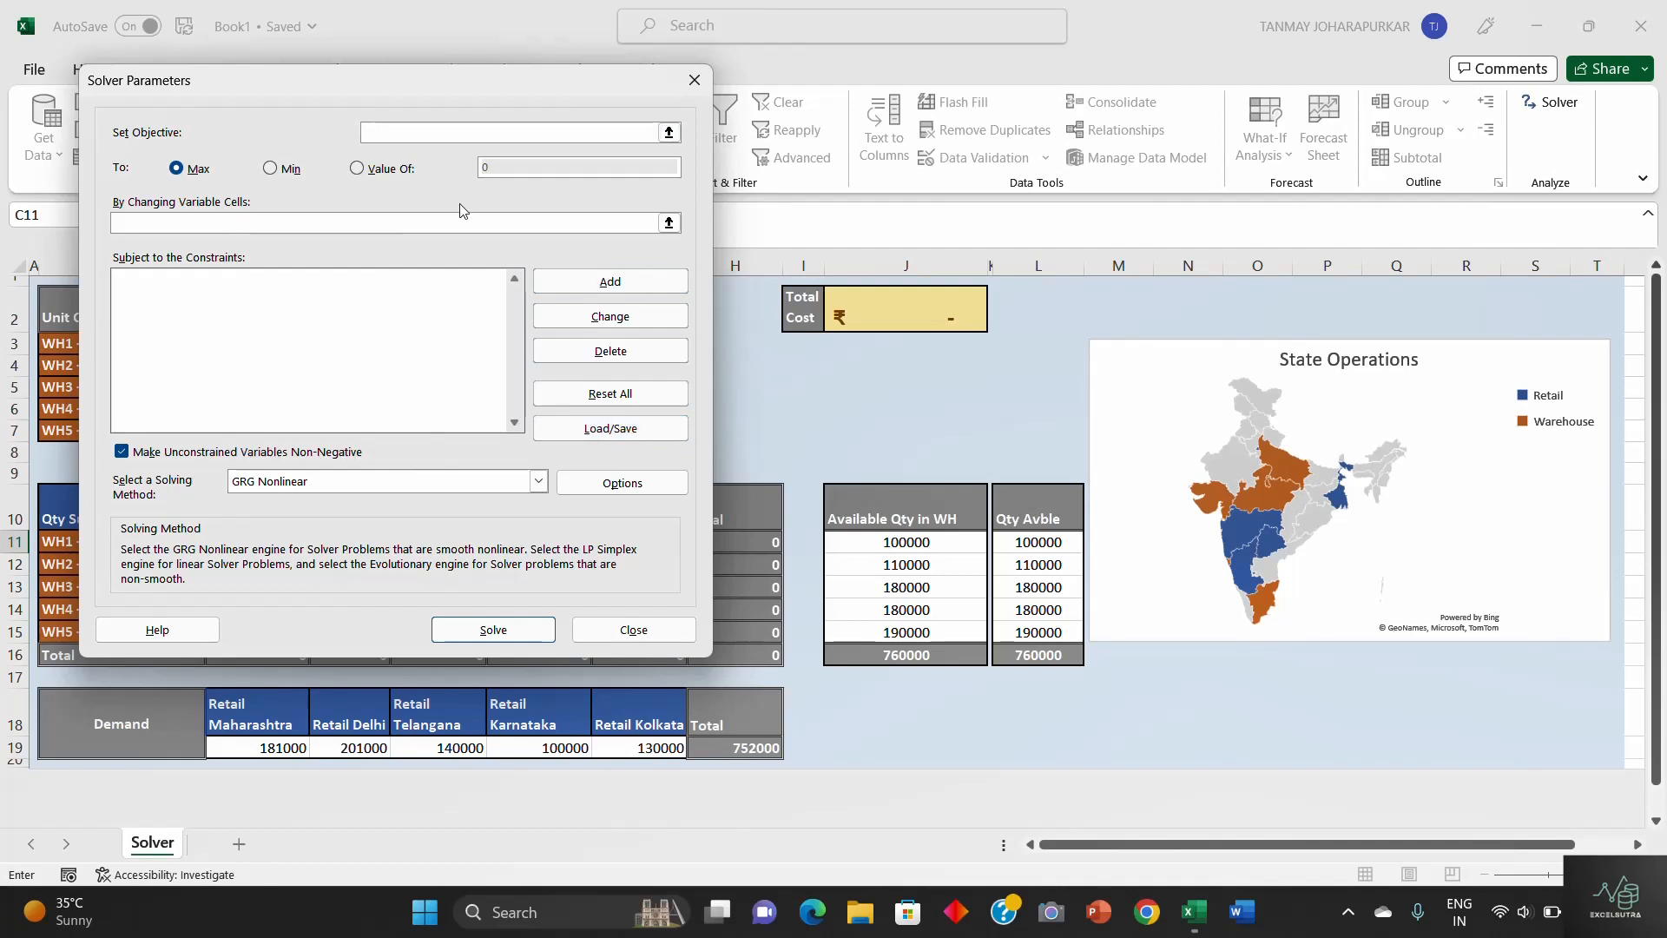
{"action": "left_click", "coordinate": [371, 135]}
{"action": "left_click", "coordinate": [904, 319]}
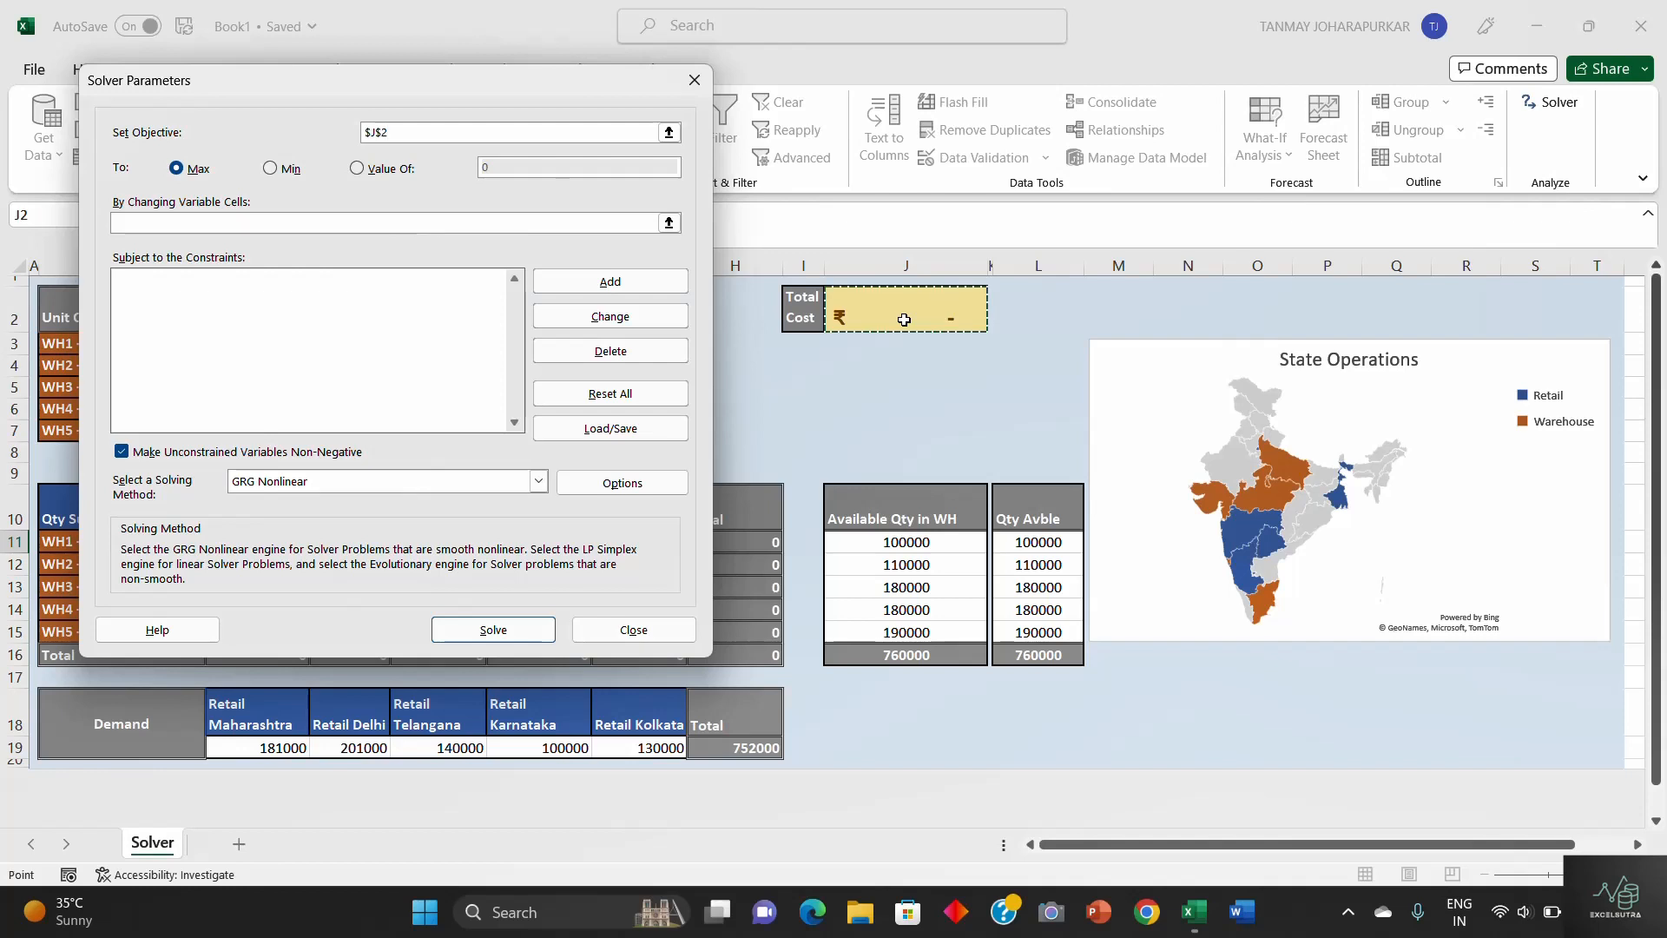
{"action": "left_click", "coordinate": [274, 170]}
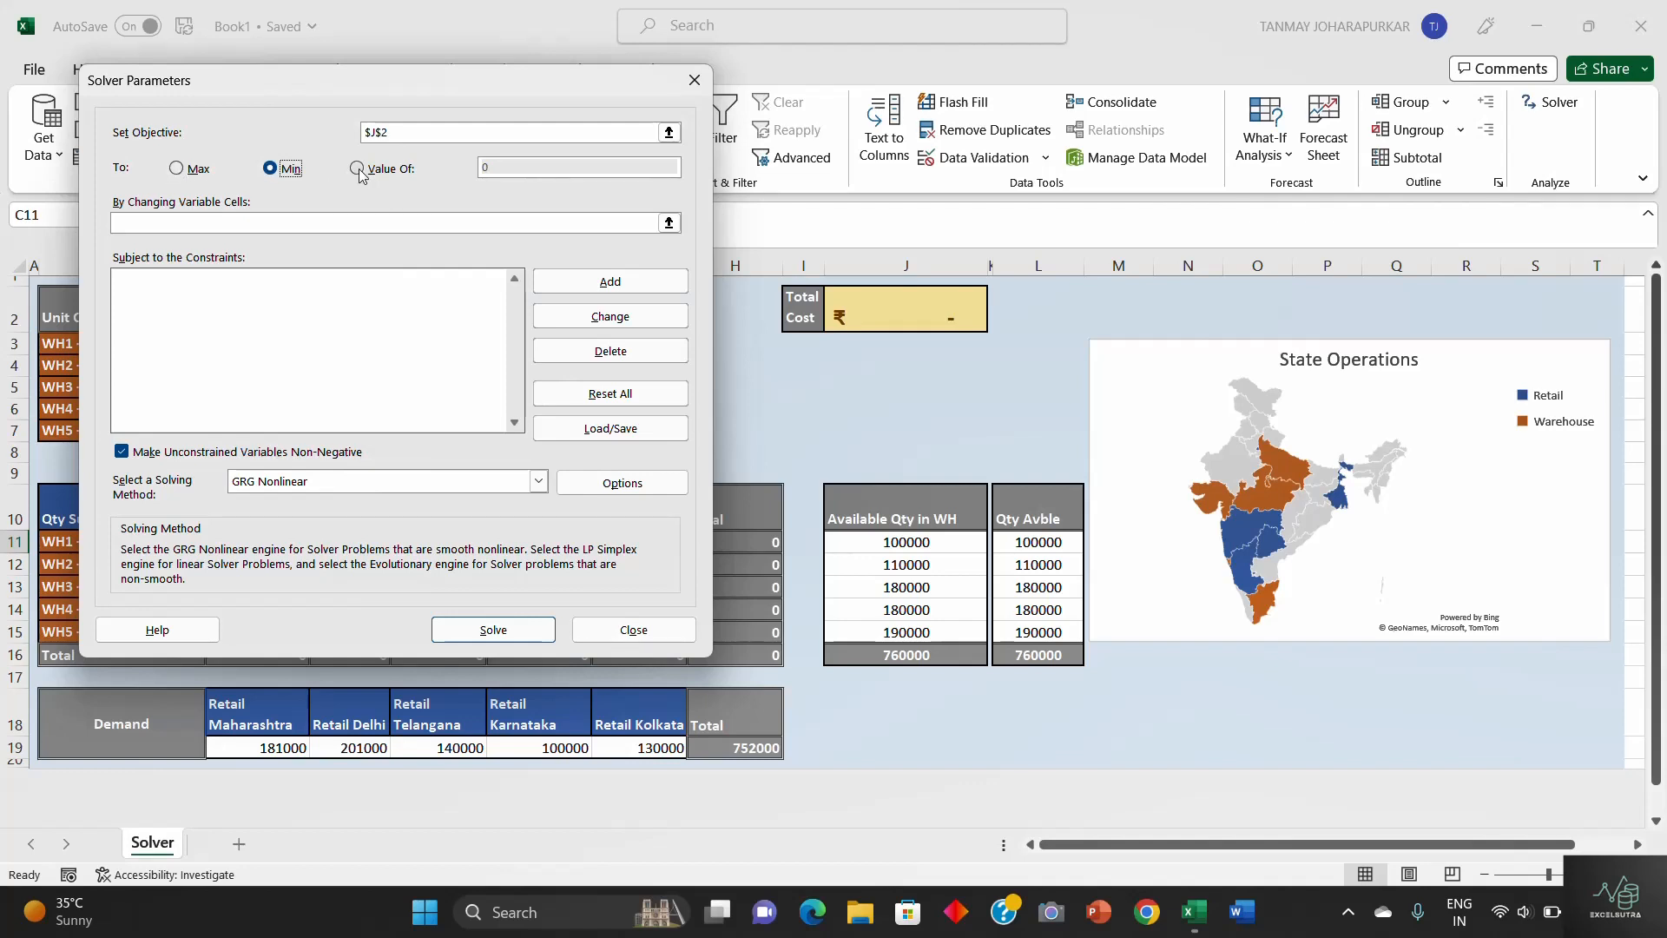
- Set the changing variable cells to the empty Qty Supplies range C11:G15
{"action": "left_click", "coordinate": [177, 226]}
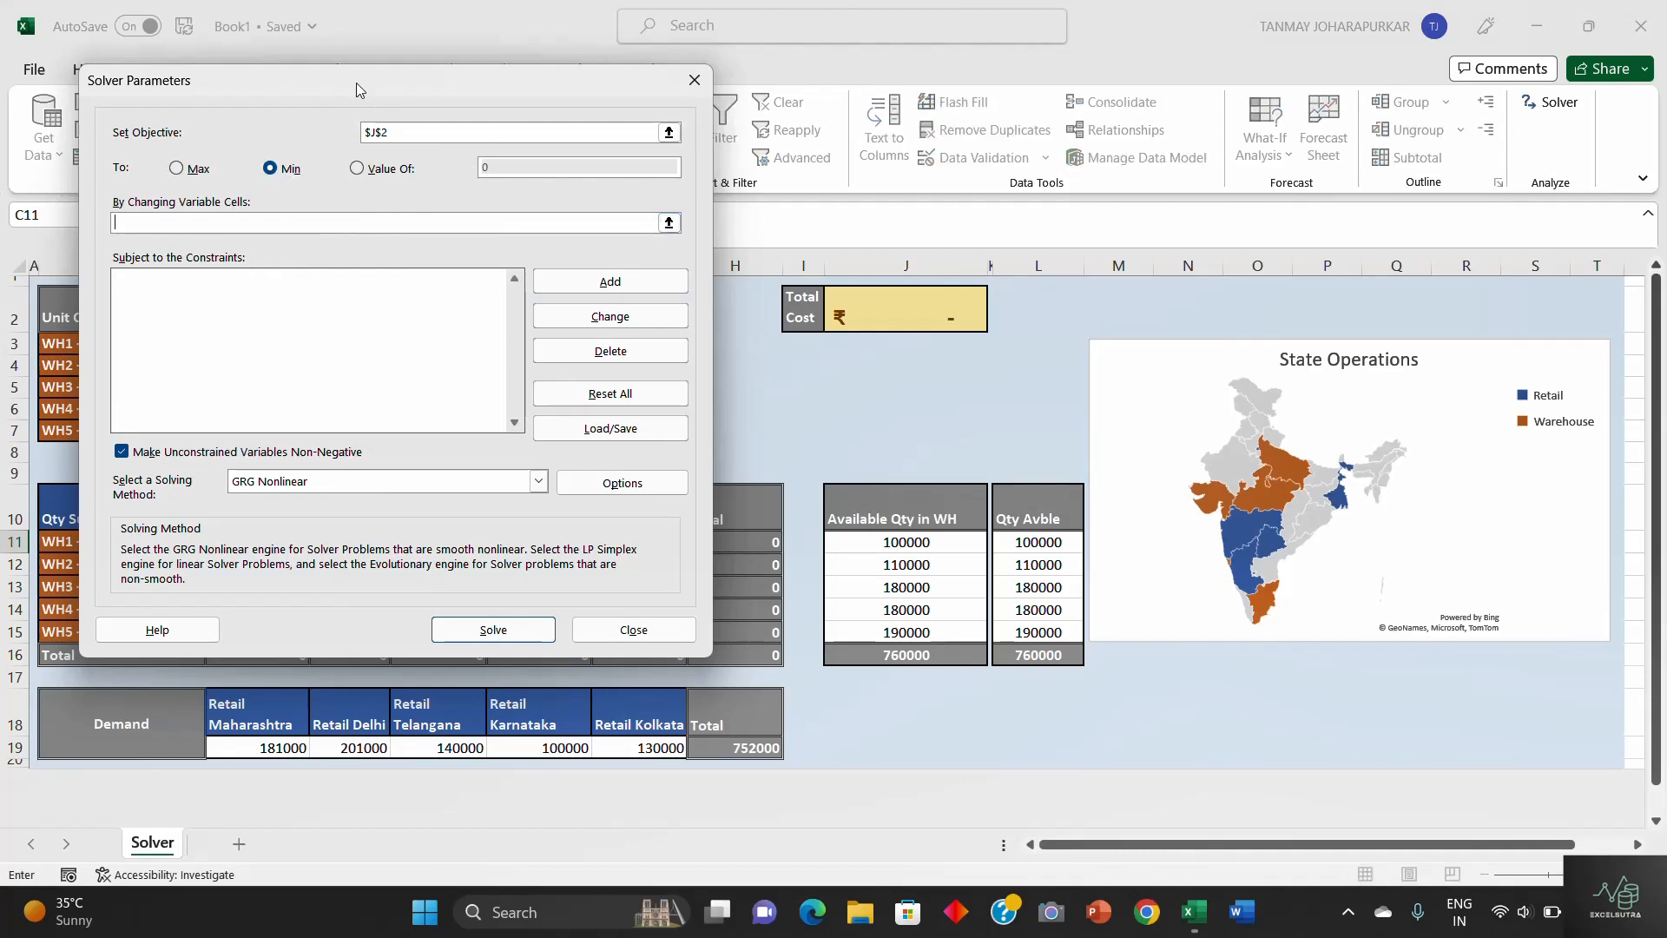
{"action": "left_click_drag", "start_coordinate": [358, 87], "coordinate": [1085, 118]}
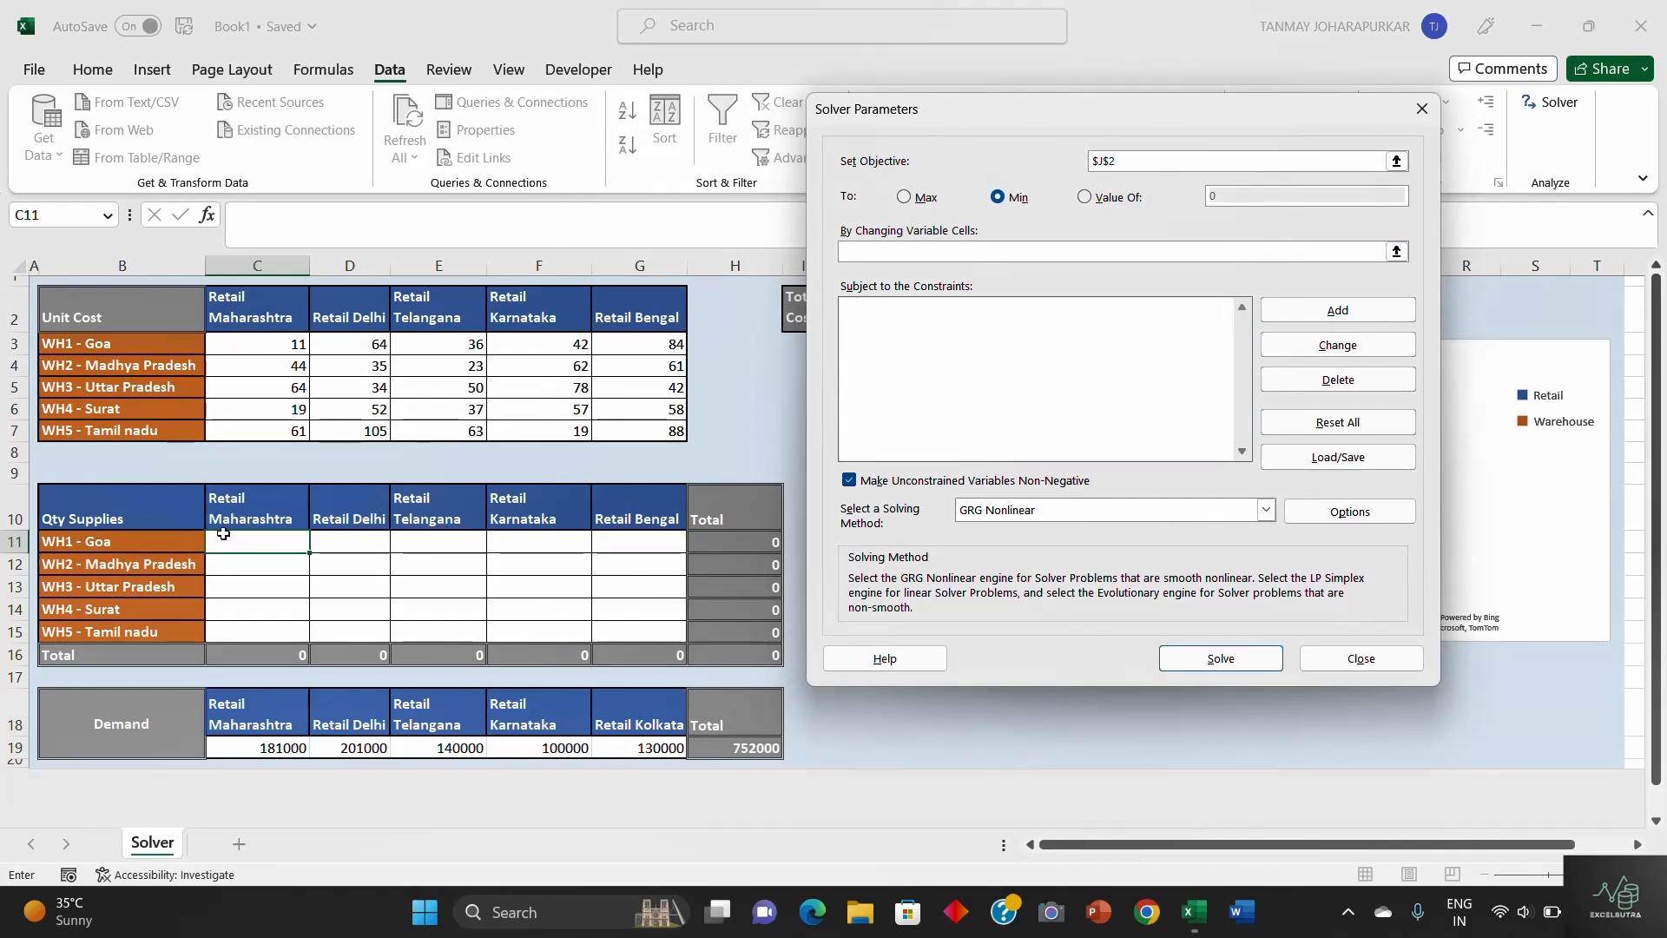
{"action": "left_click", "coordinate": [238, 539]}
{"action": "left_click_drag", "start_coordinate": [238, 539], "coordinate": [649, 630]}
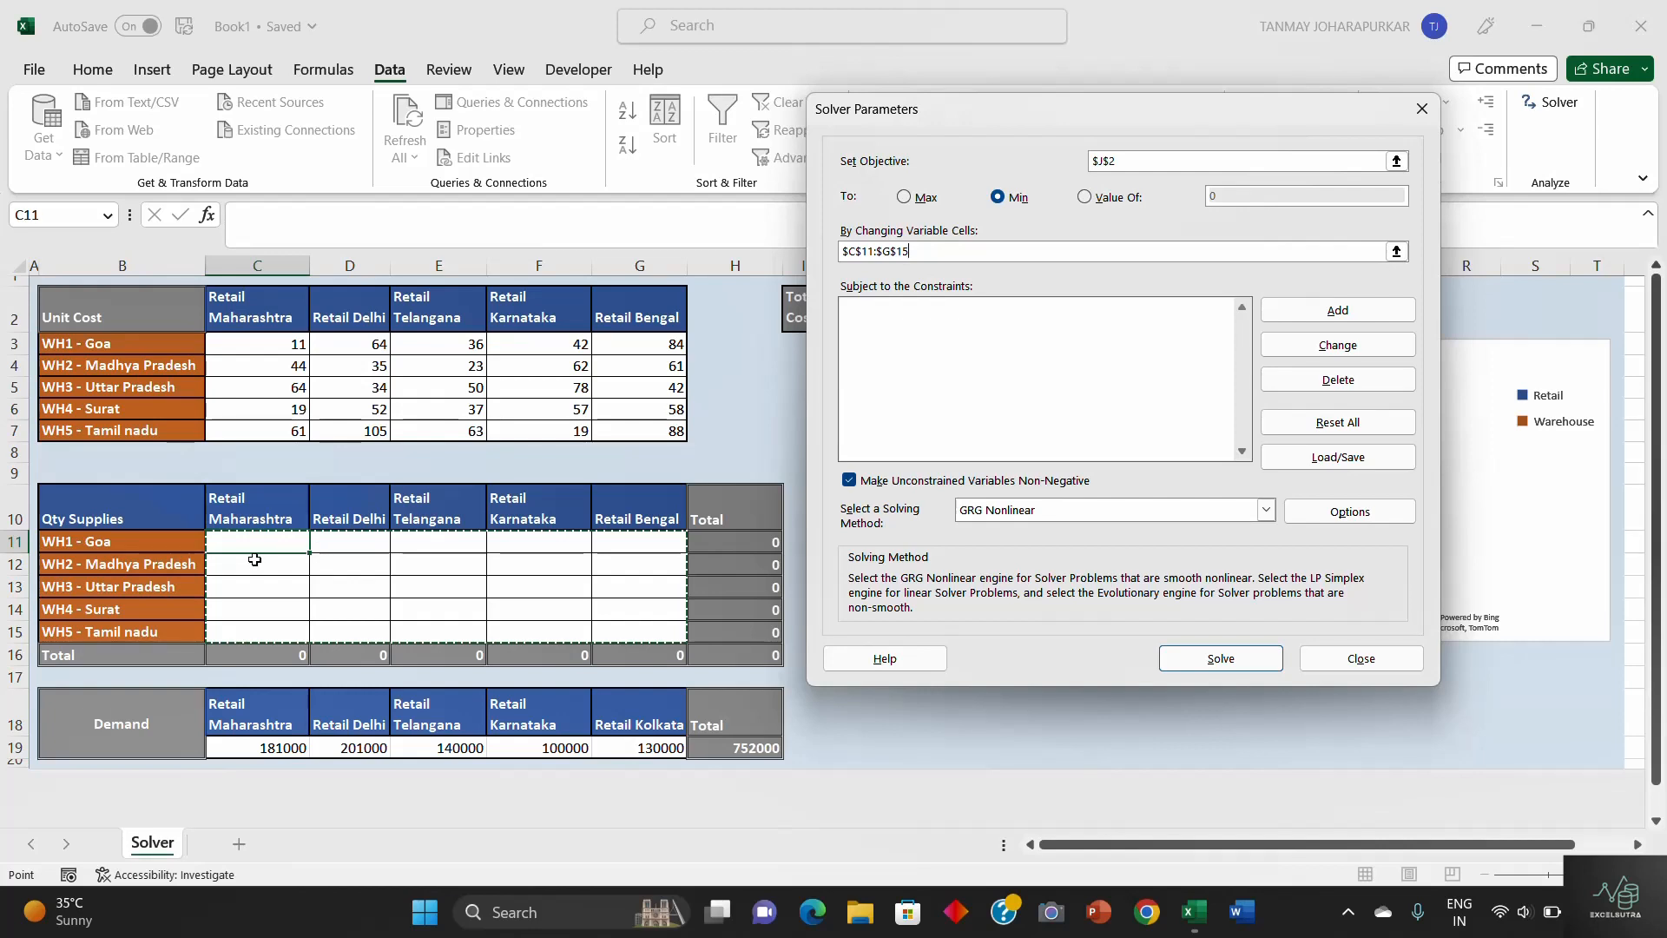
{"action": "left_click", "coordinate": [999, 341]}
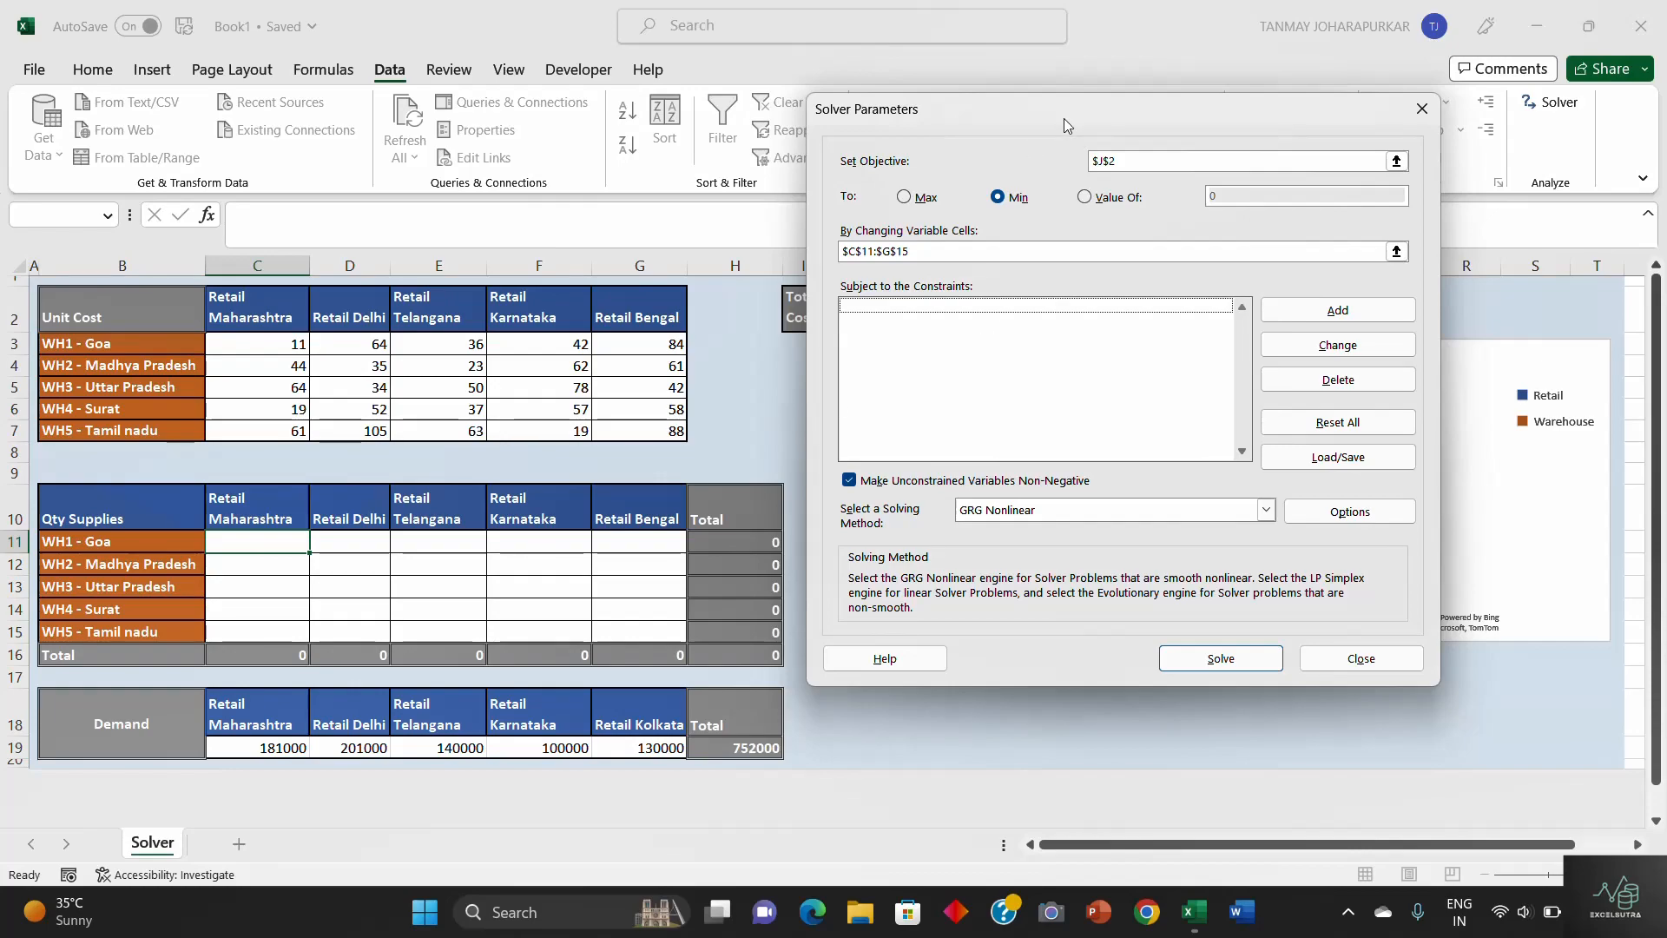
- Add a constraint making the supply totals in C16:G16 equal (=) to the retail demand in C19:G19
{"action": "left_click_drag", "start_coordinate": [1064, 118], "coordinate": [1313, 123]}
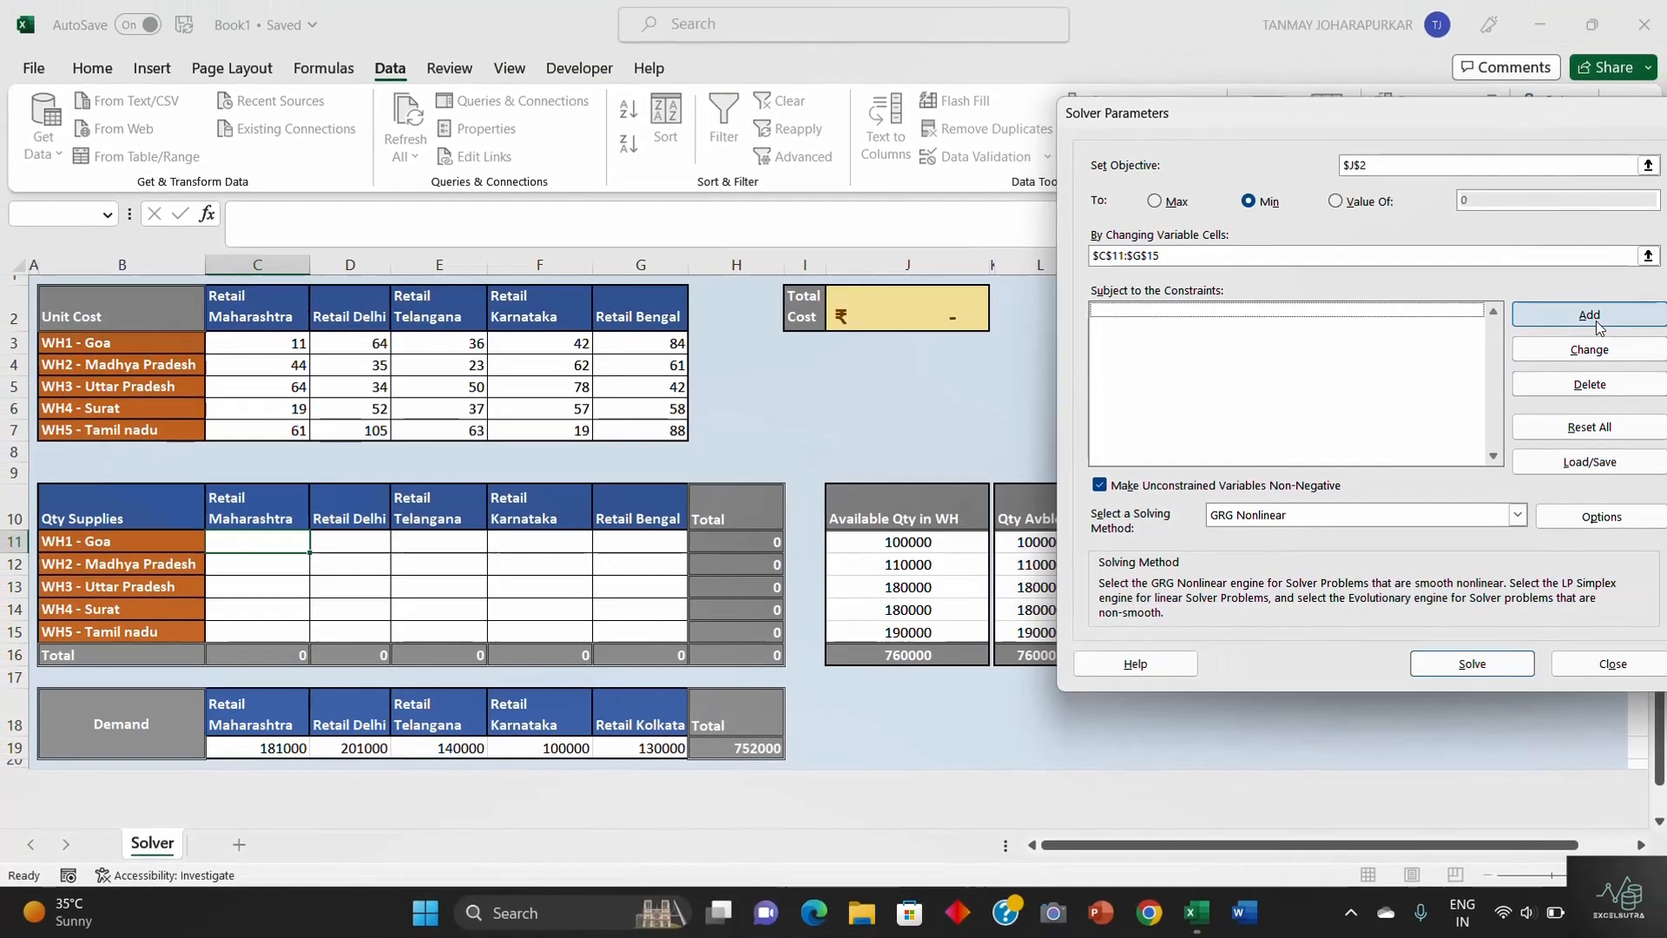
{"action": "left_click", "coordinate": [1592, 321]}
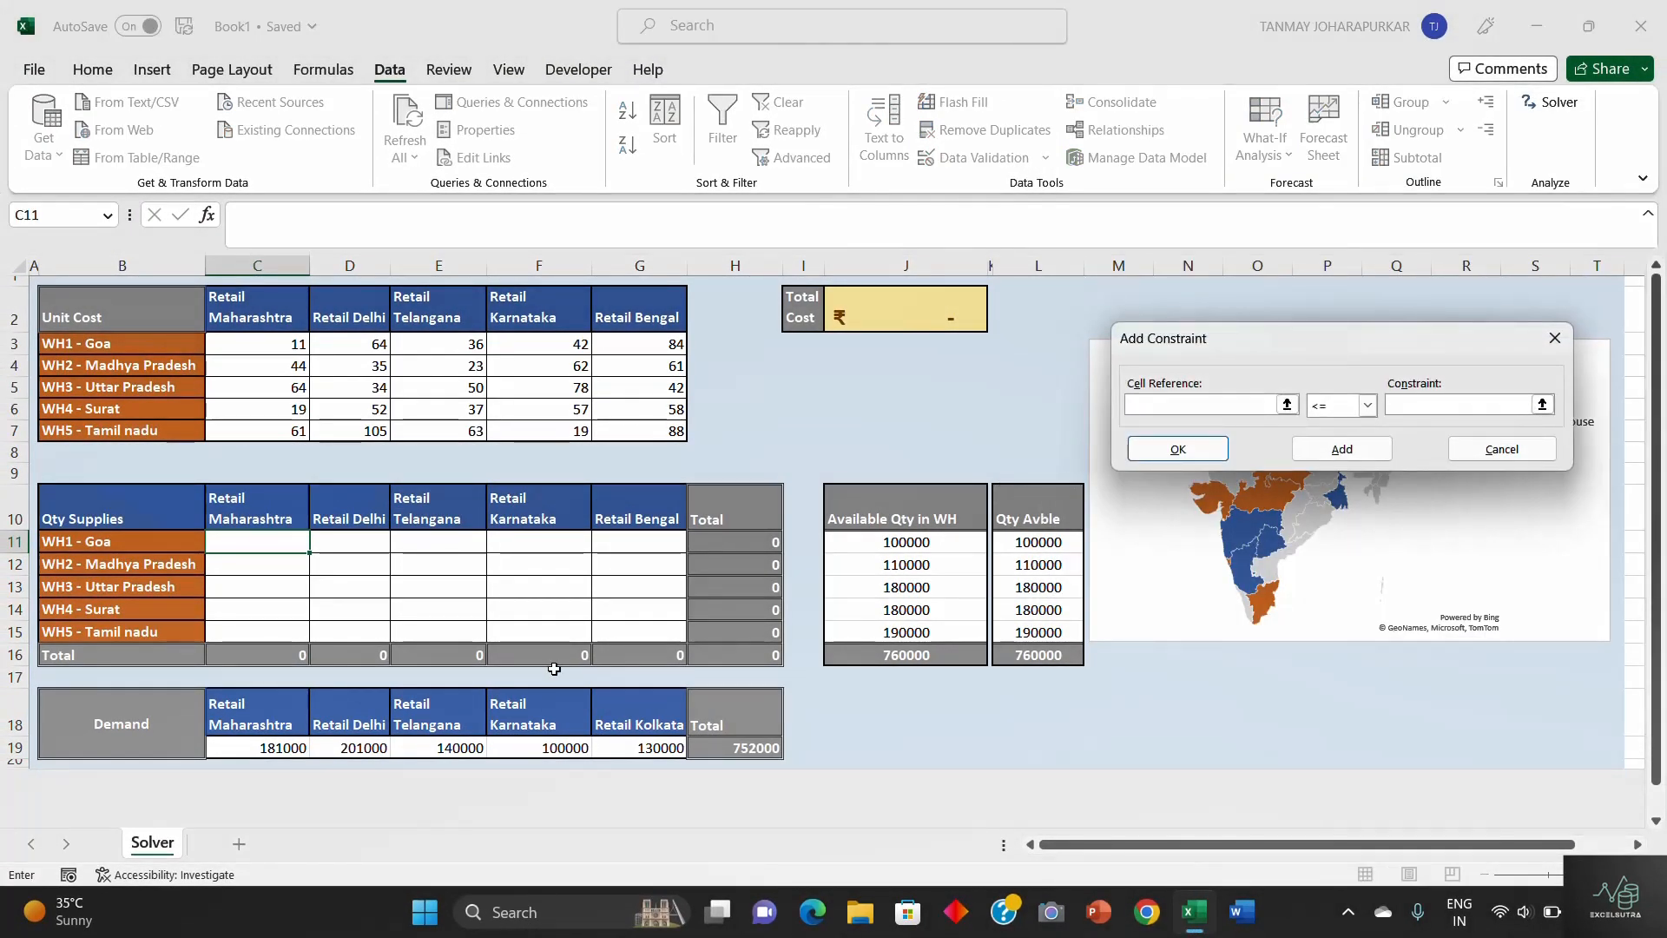
{"action": "left_click_drag", "start_coordinate": [248, 655], "coordinate": [642, 653]}
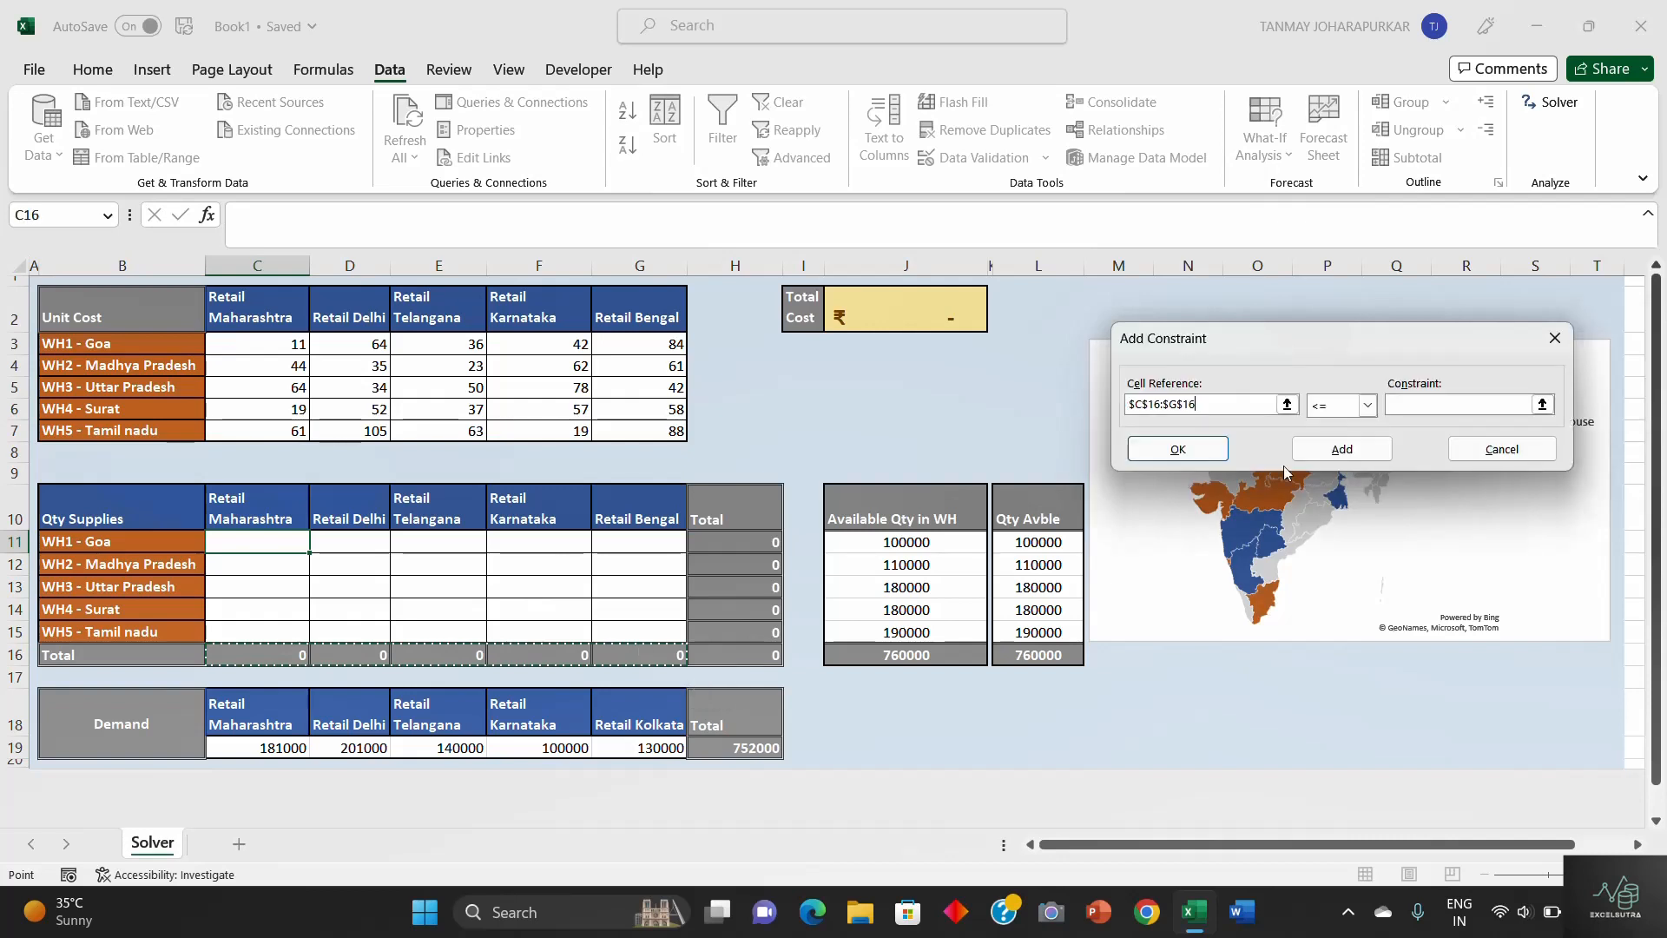
{"action": "left_click", "coordinate": [1368, 405]}
{"action": "left_click", "coordinate": [1336, 441]}
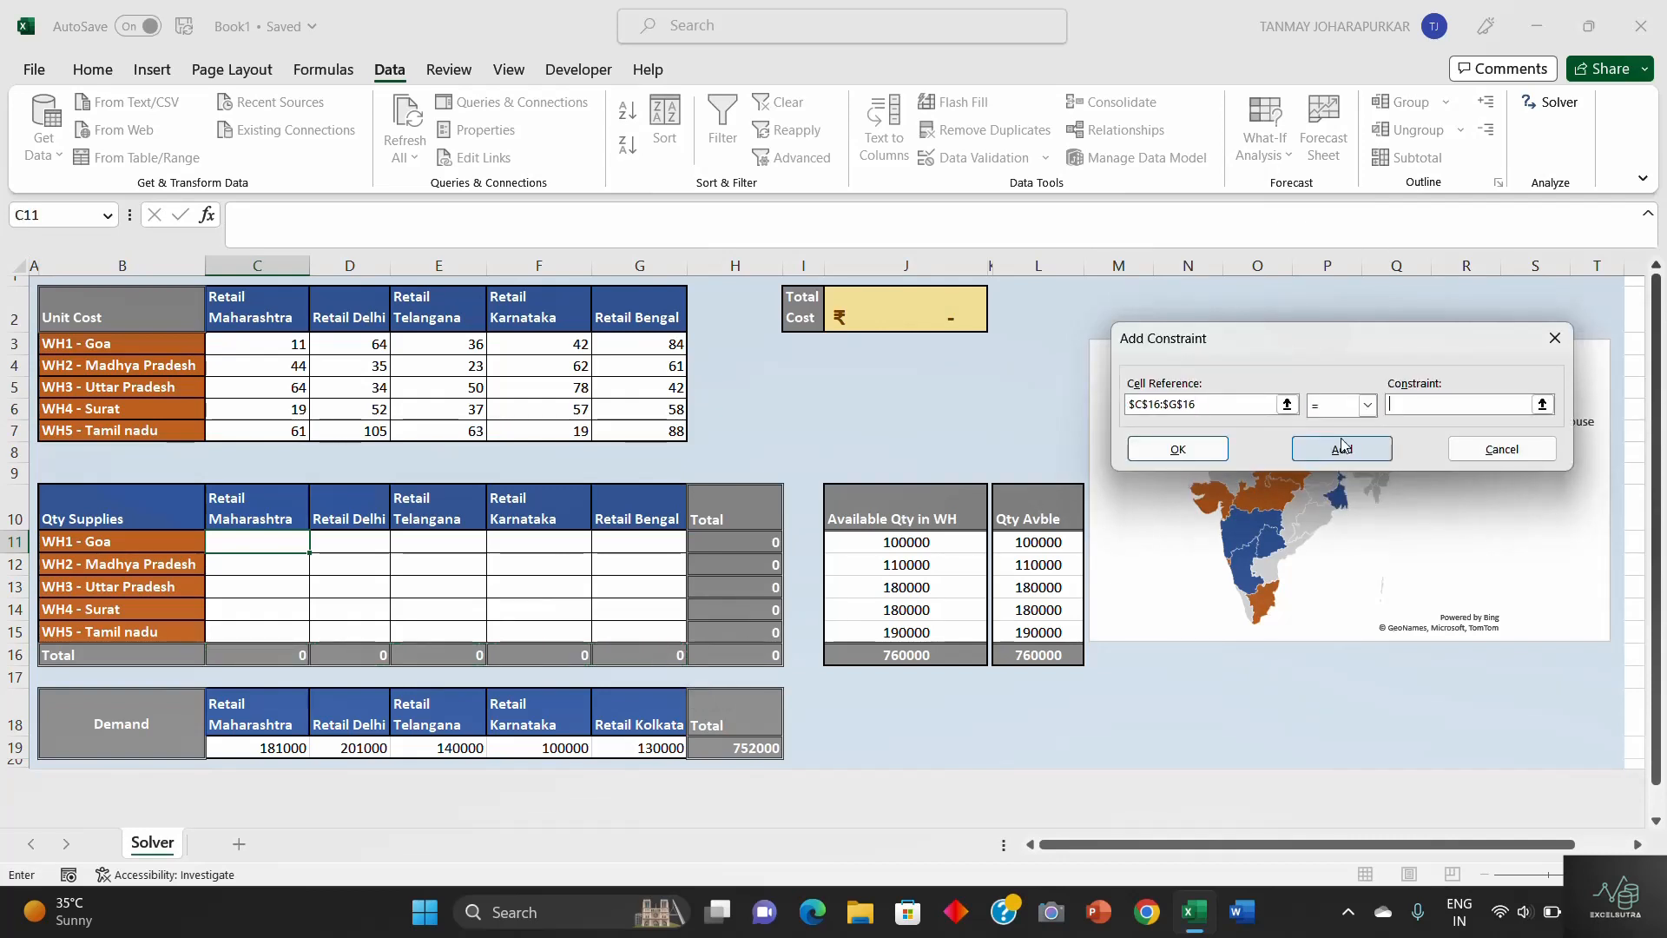
{"action": "left_click_drag", "start_coordinate": [273, 748], "coordinate": [623, 747]}
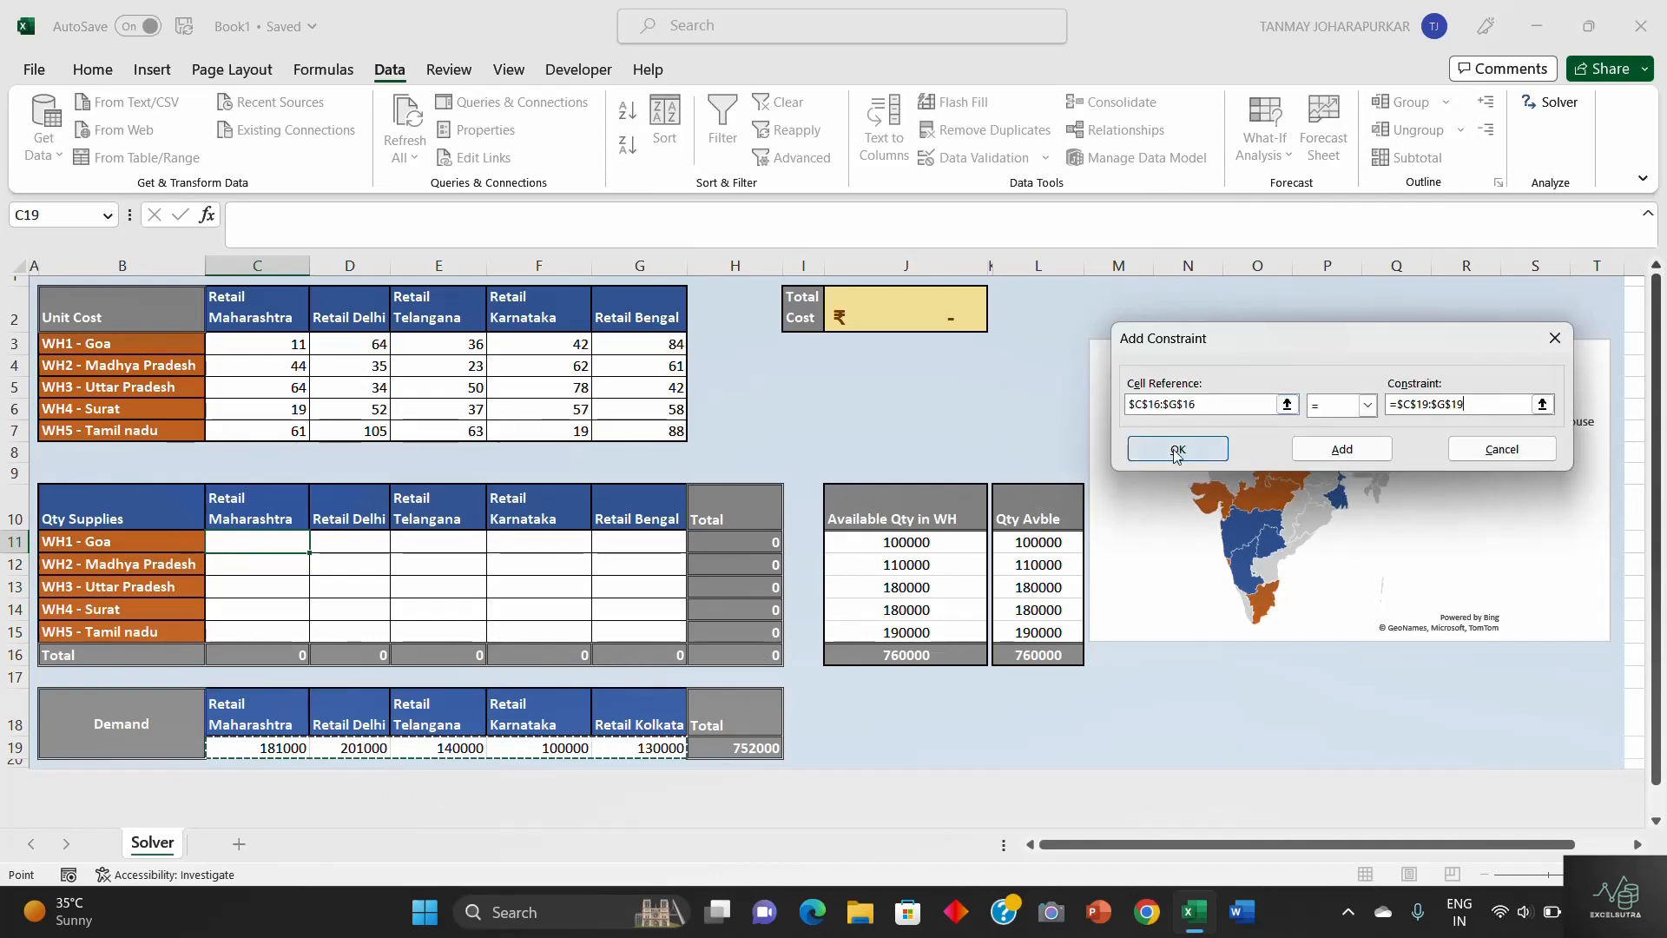
{"action": "left_click", "coordinate": [1352, 451]}
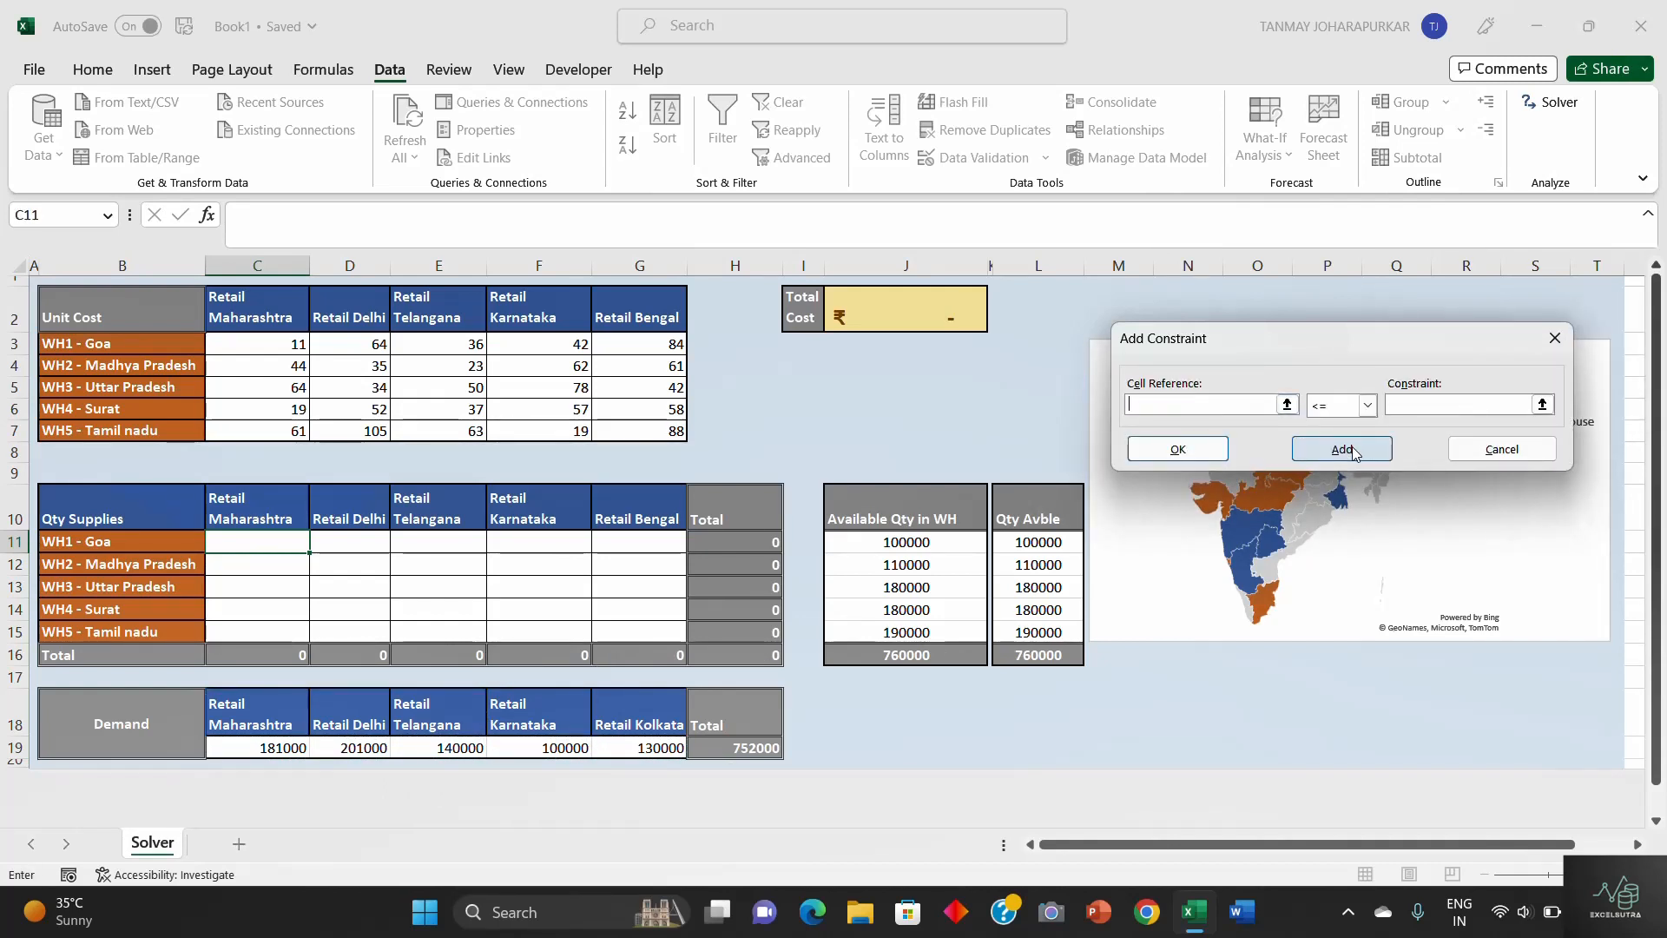
- Add a constraint keeping the warehouse totals in H11:H15 <= the available warehouse quantities in J11:J15
{"action": "left_click_drag", "start_coordinate": [735, 547], "coordinate": [734, 632]}
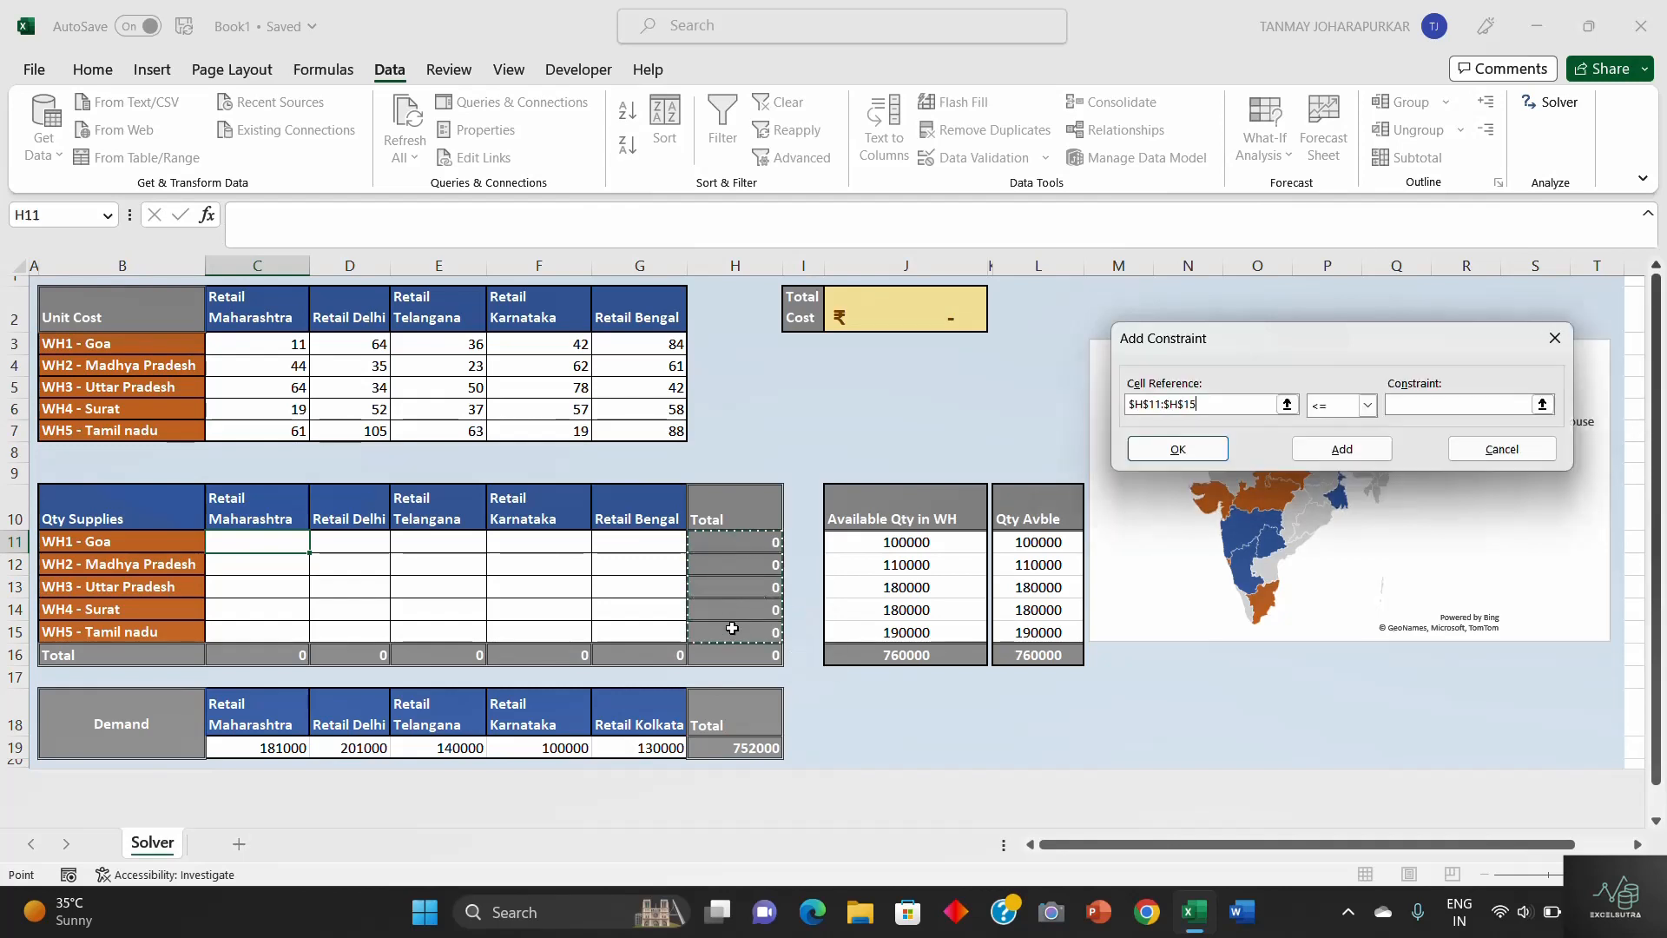
{"action": "left_click", "coordinate": [1341, 406]}
{"action": "left_click", "coordinate": [1336, 428]}
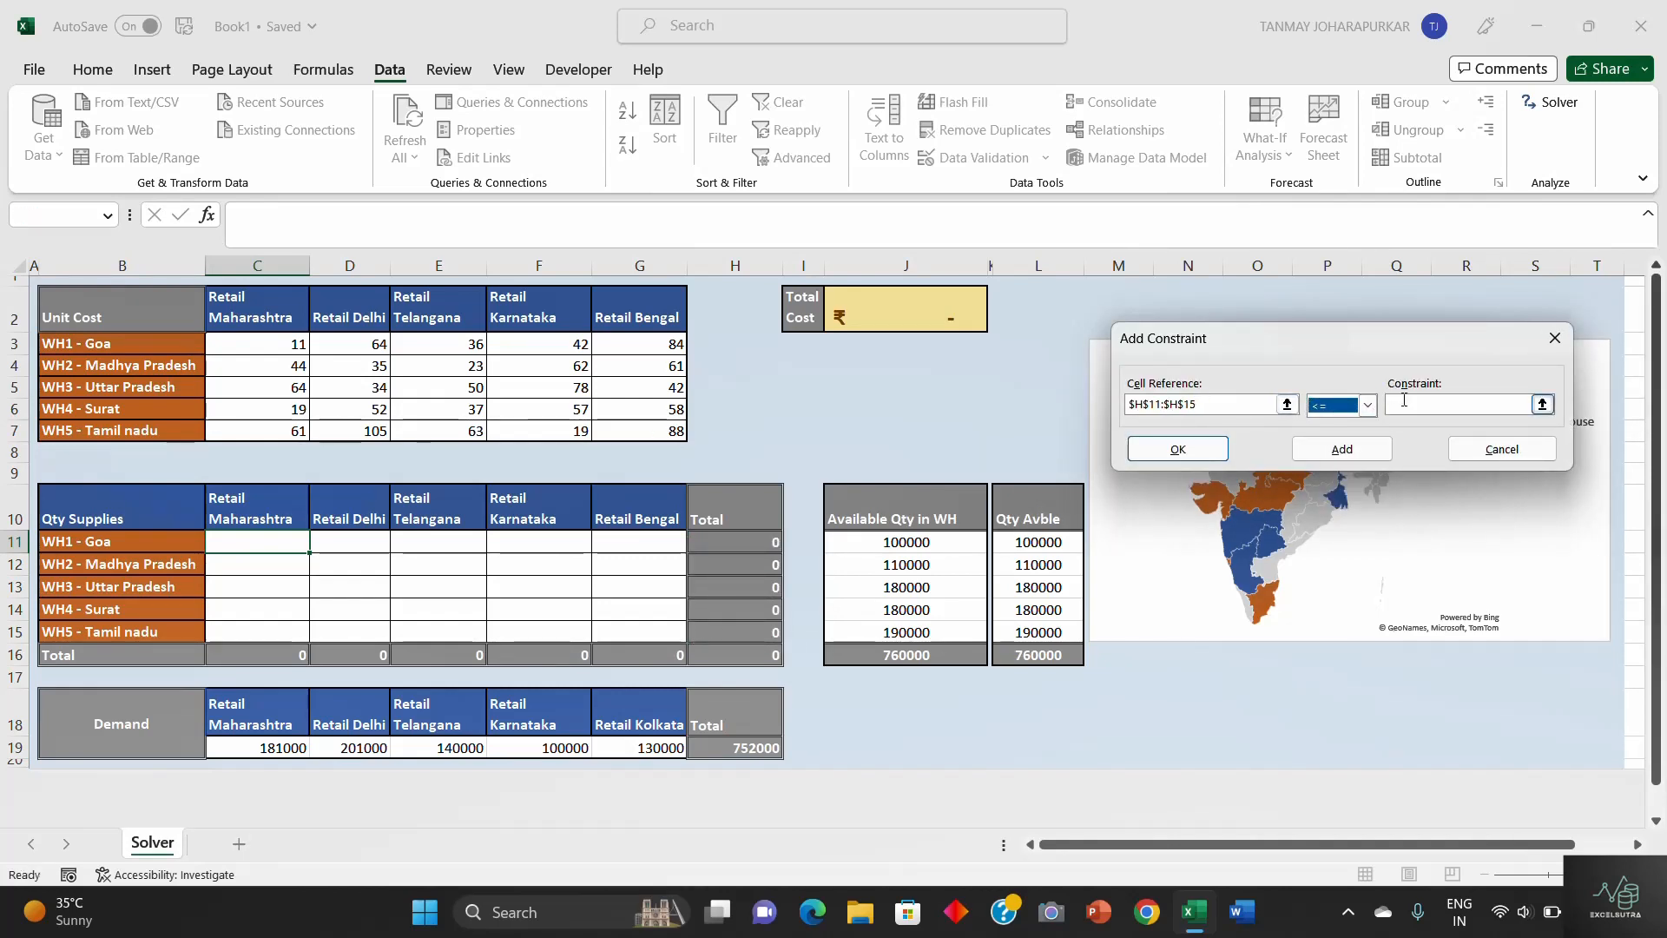
{"action": "left_click", "coordinate": [1432, 405]}
{"action": "left_click_drag", "start_coordinate": [911, 542], "coordinate": [918, 628]}
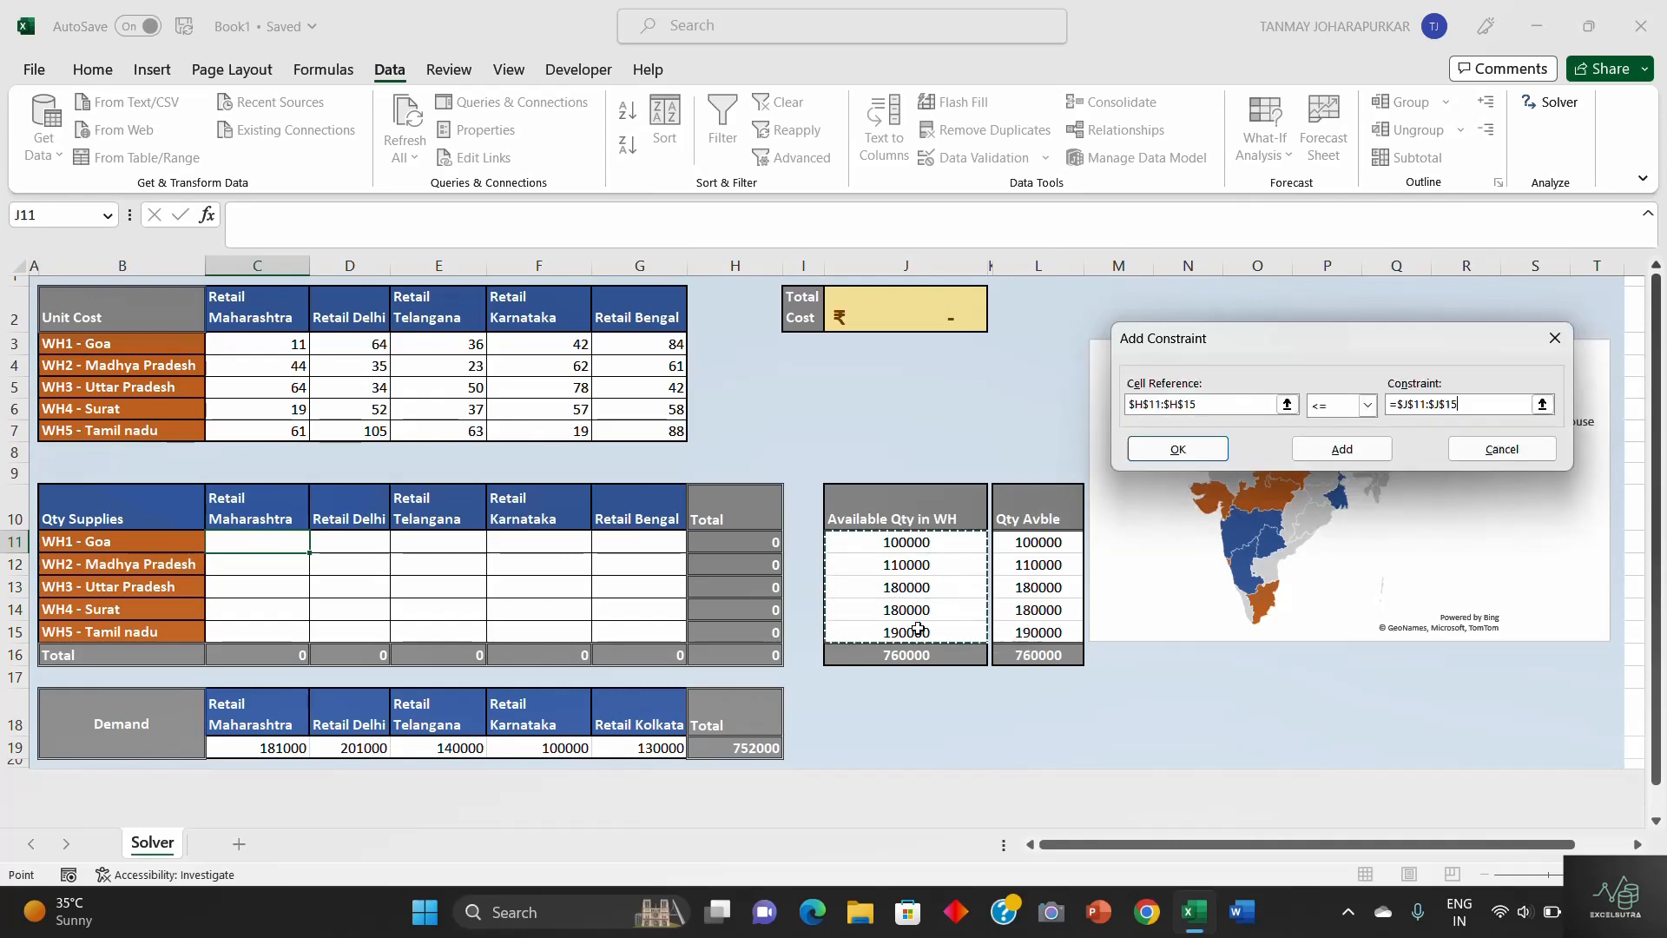
{"action": "left_click", "coordinate": [1346, 459]}
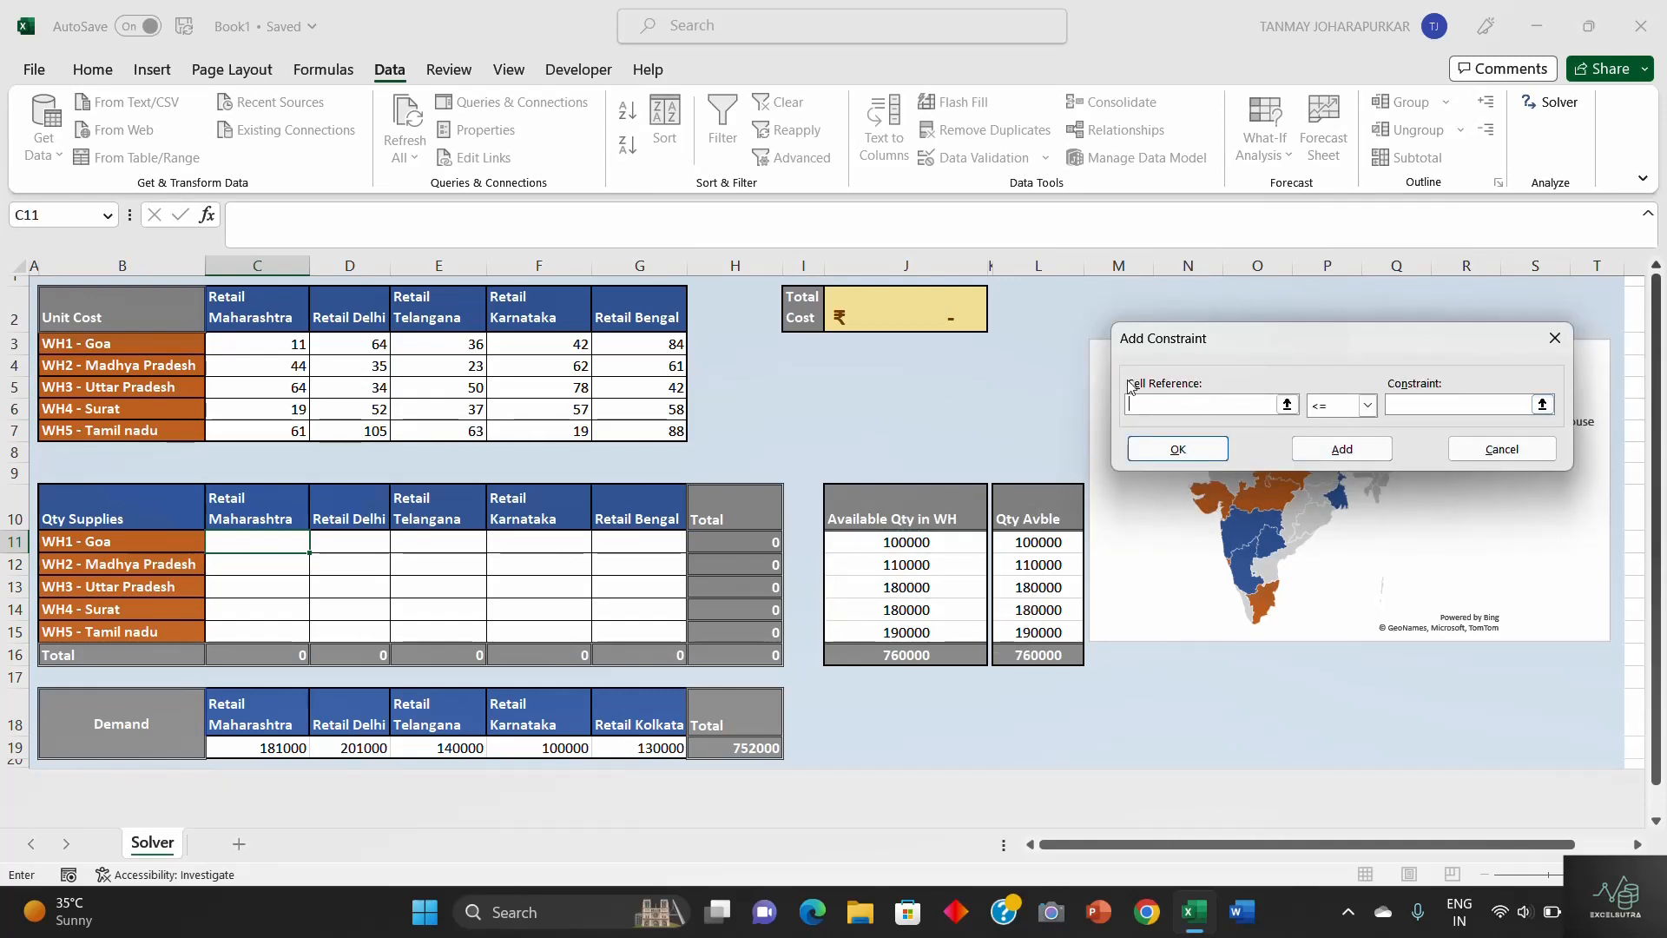
- Add an integer (int) constraint on the supply quantities in C11:G15 and return to the Solver parameters
{"action": "left_click", "coordinate": [1152, 406]}
{"action": "left_click", "coordinate": [251, 539]}
{"action": "left_click_drag", "start_coordinate": [251, 539], "coordinate": [627, 631]}
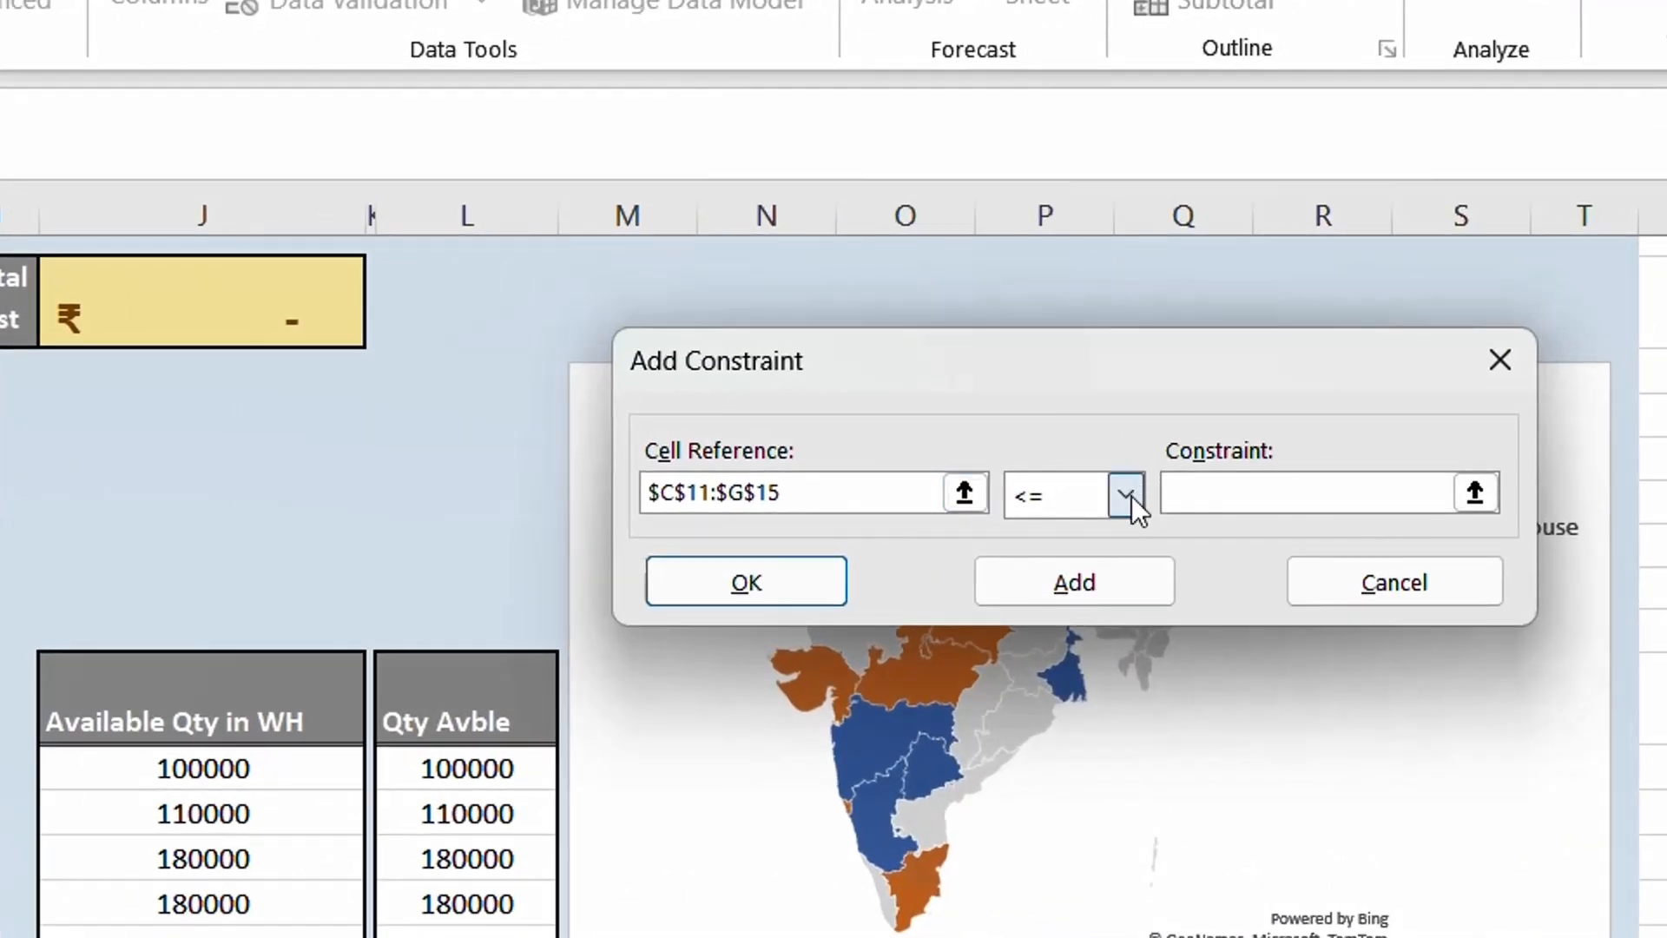
{"action": "left_click", "coordinate": [1129, 494]}
{"action": "left_click", "coordinate": [1051, 625]}
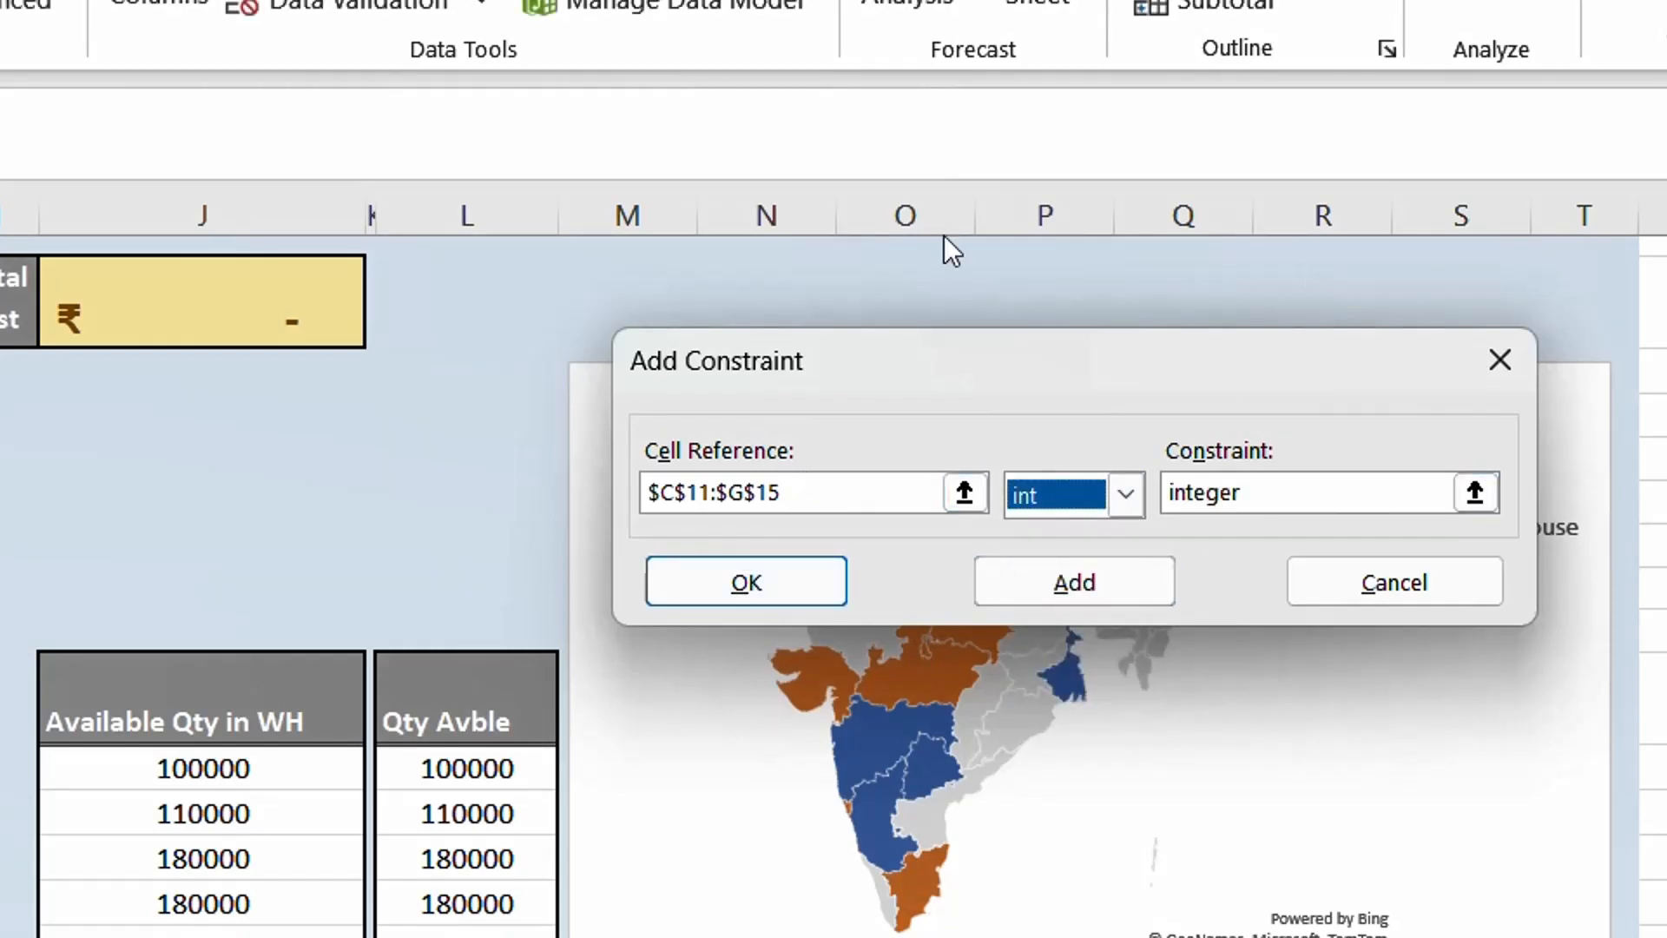
{"action": "left_click", "coordinate": [746, 596]}
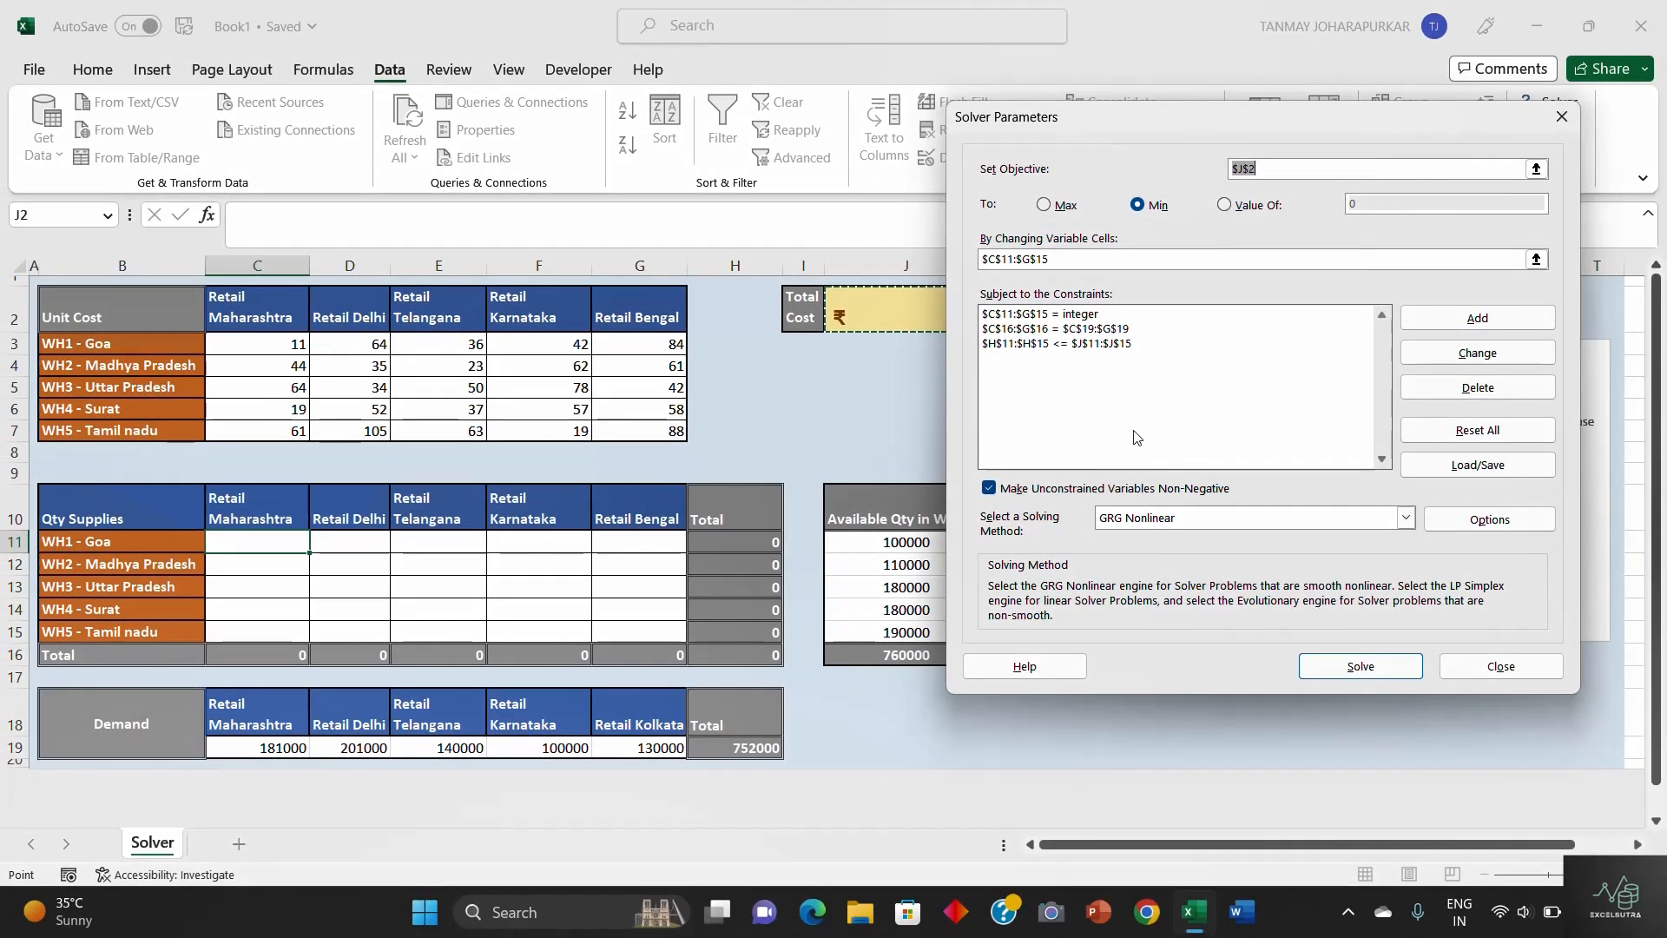
- Solve the model with the GRG Nonlinear method and keep the Solver solution in the worksheet
{"action": "left_click", "coordinate": [1408, 519]}
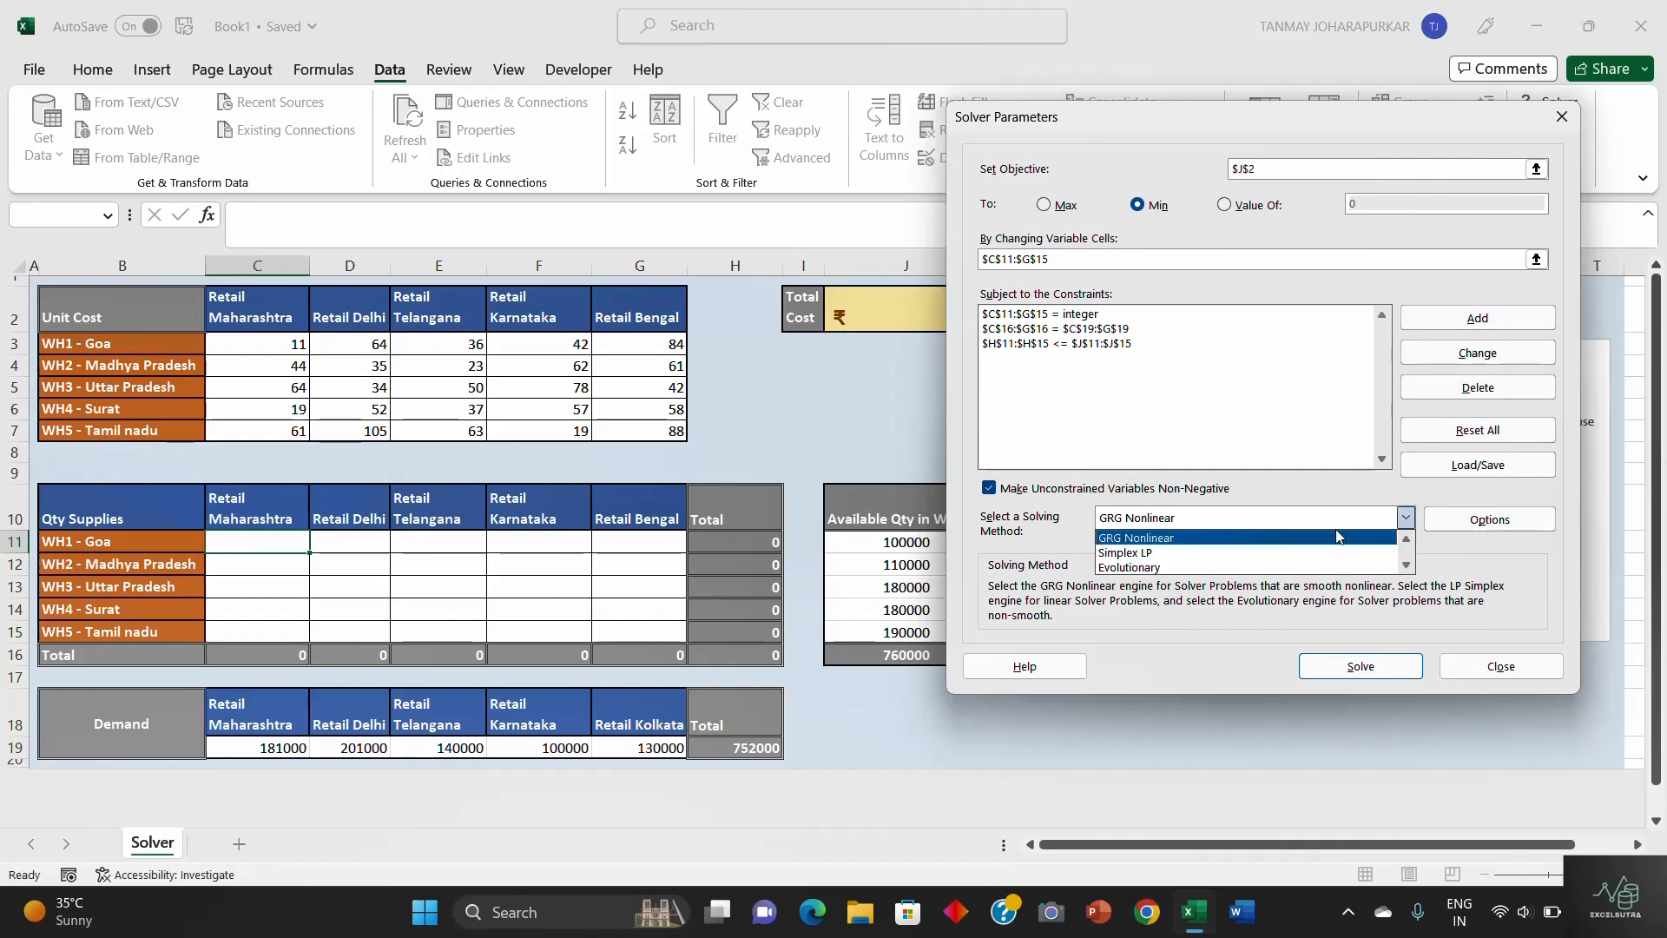
{"action": "left_click", "coordinate": [1197, 543]}
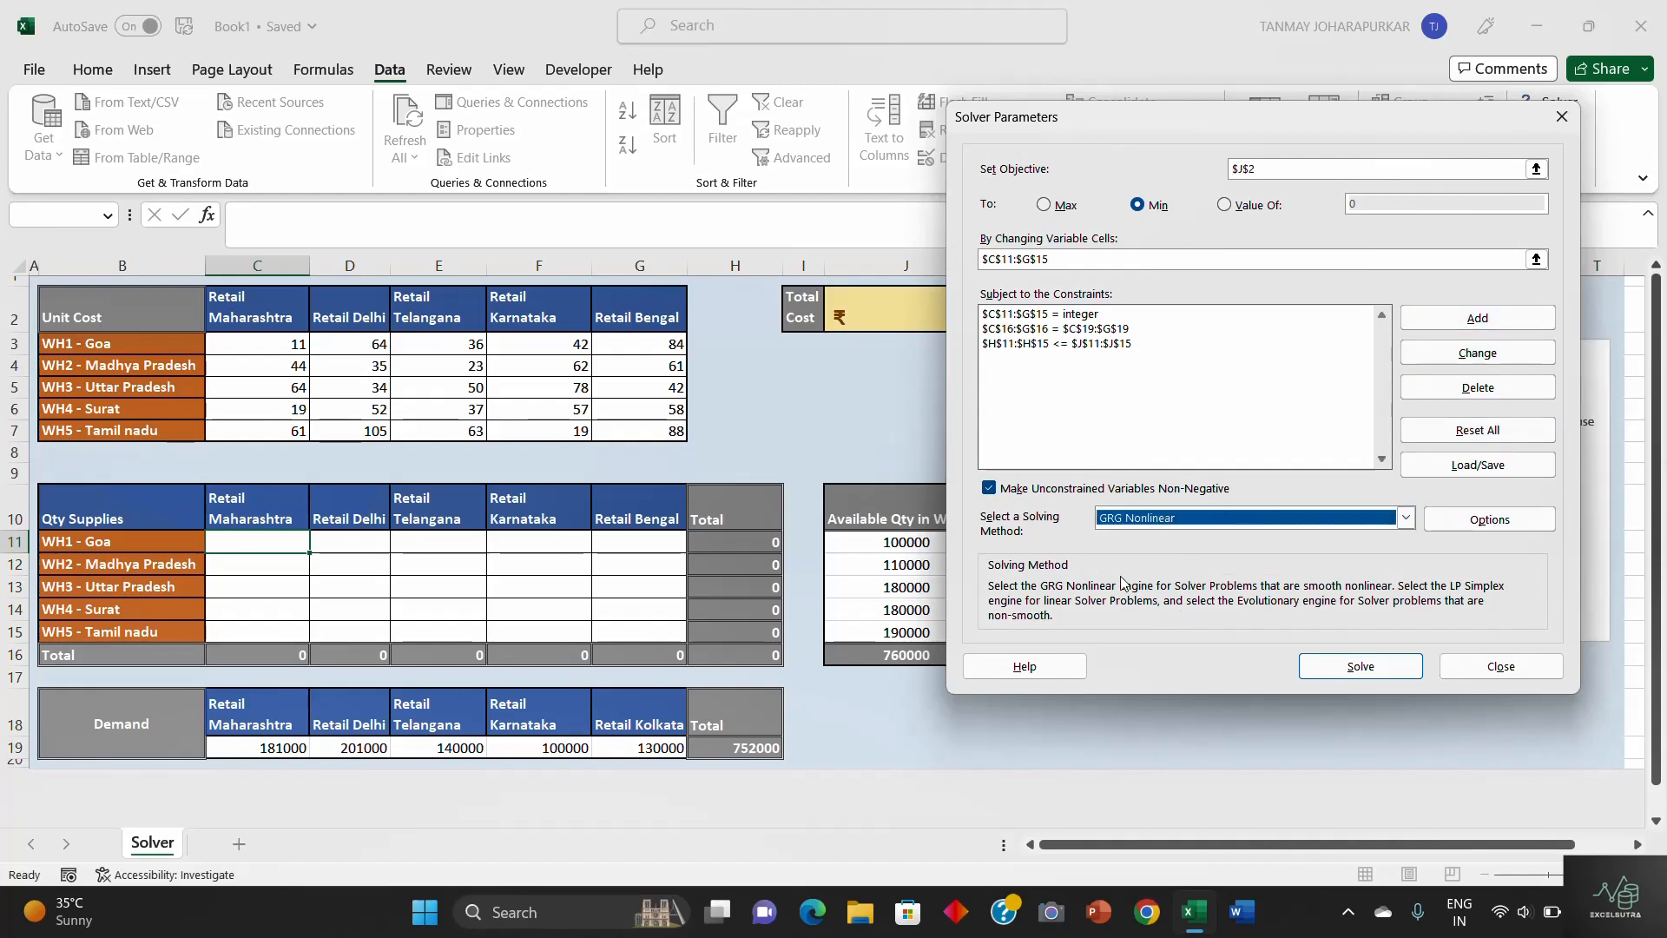
{"action": "left_click", "coordinate": [1406, 518]}
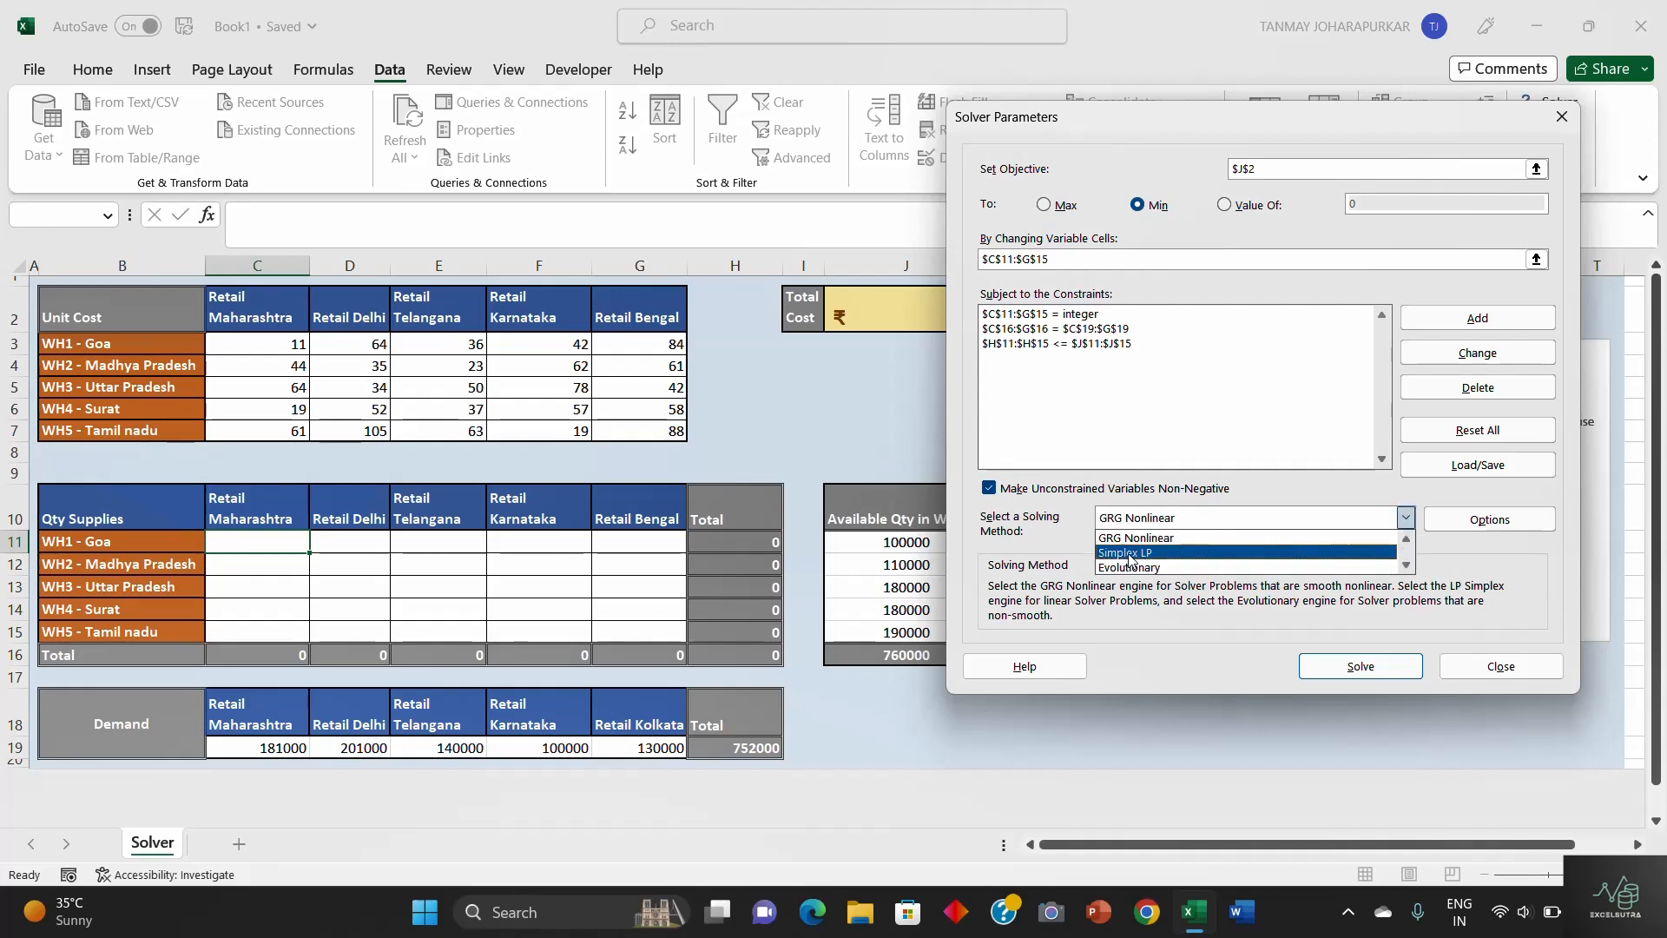
{"action": "left_click", "coordinate": [1180, 541]}
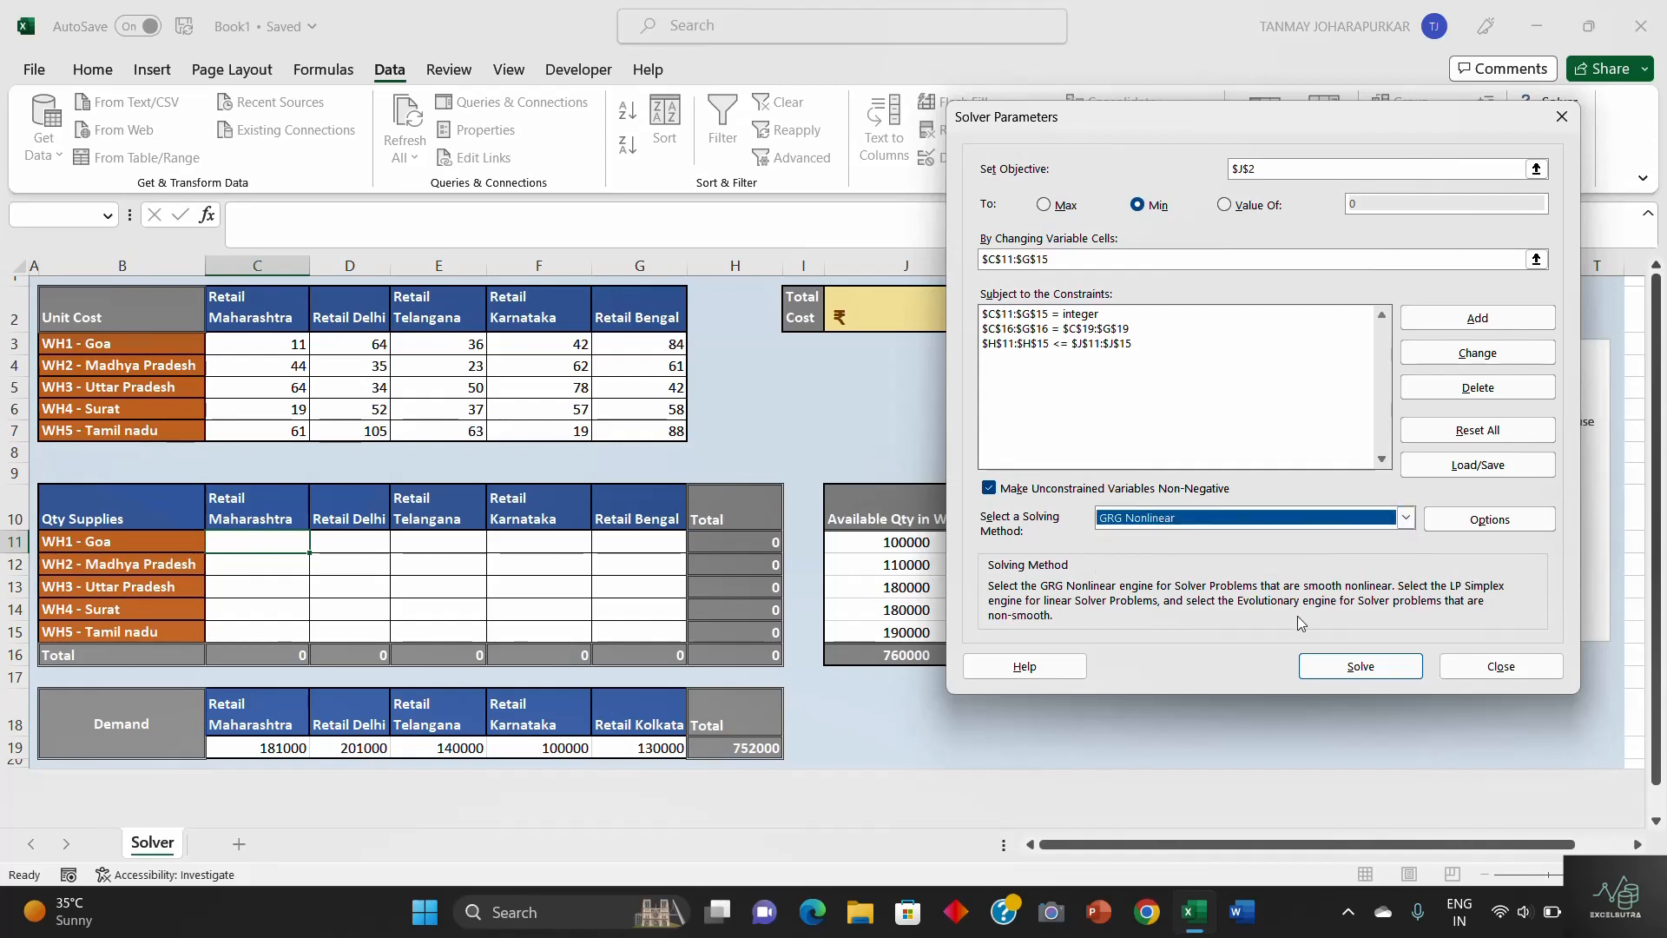
{"action": "left_click", "coordinate": [1360, 667]}
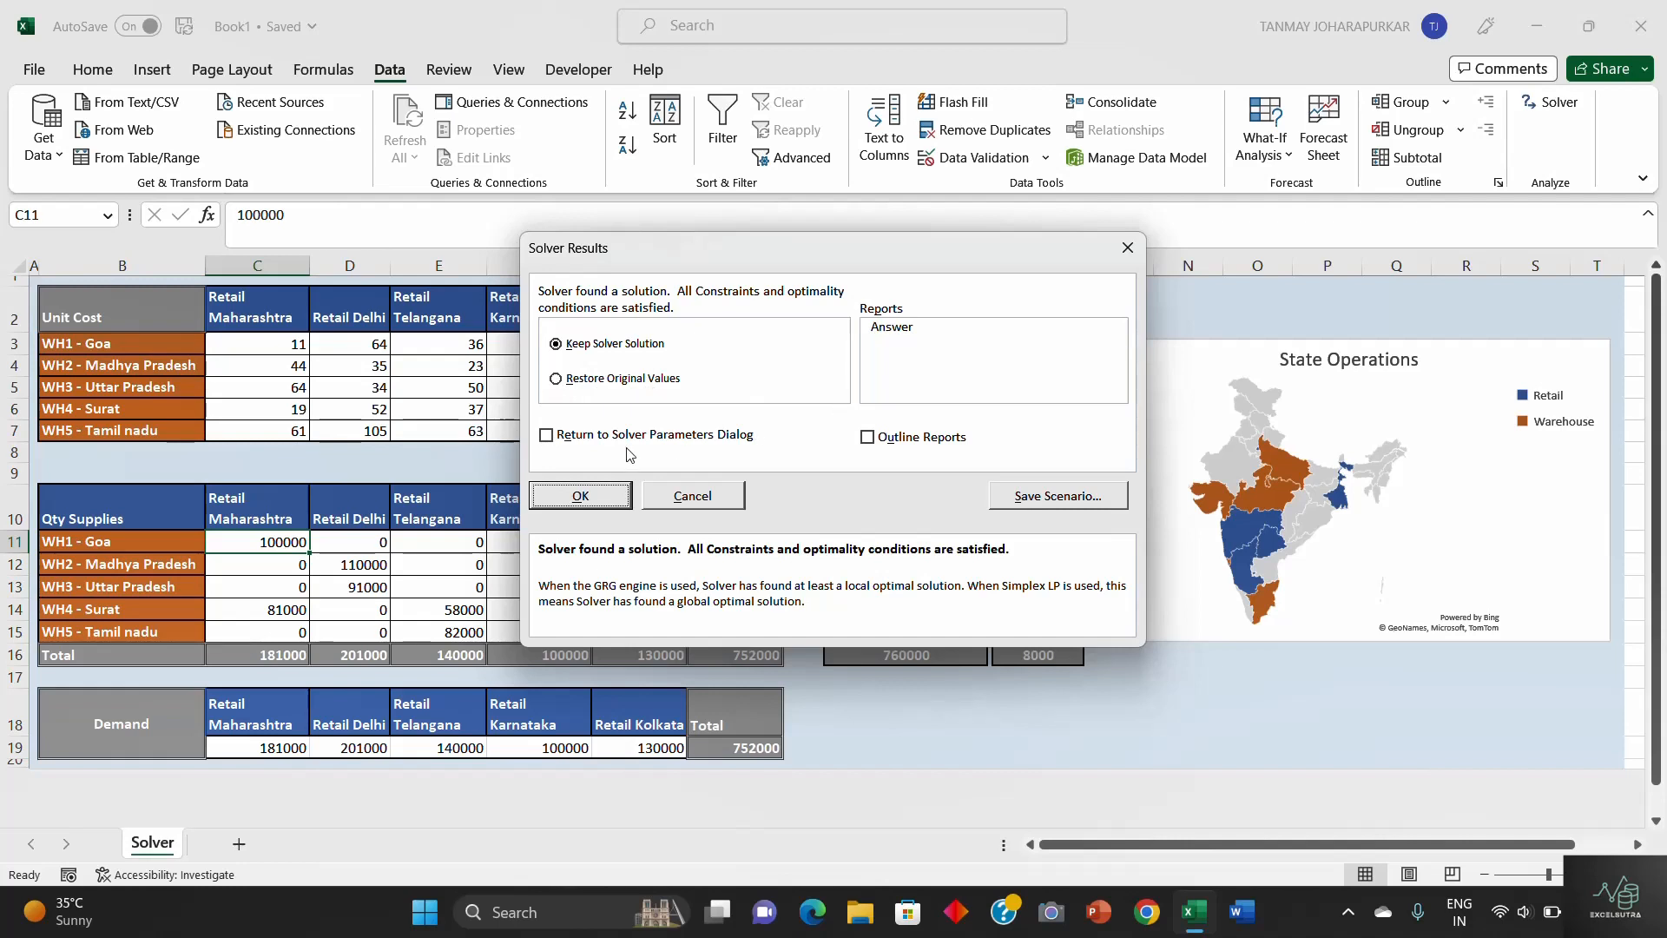
{"action": "left_click", "coordinate": [582, 496]}
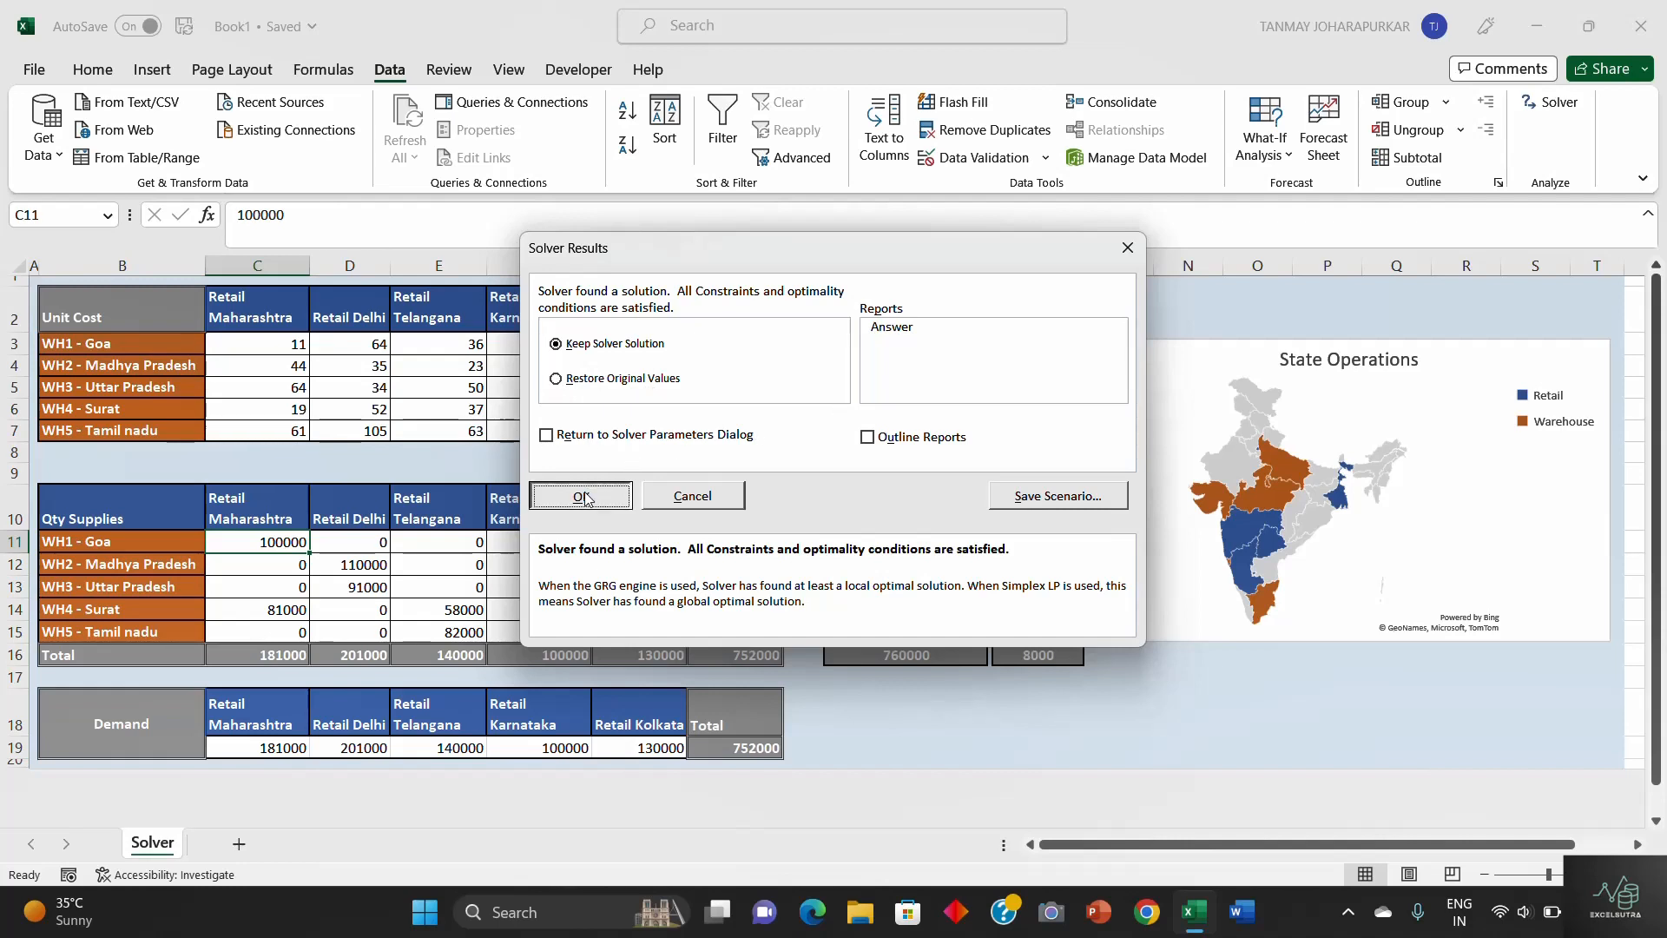
{"action": "left_click", "coordinate": [848, 414]}
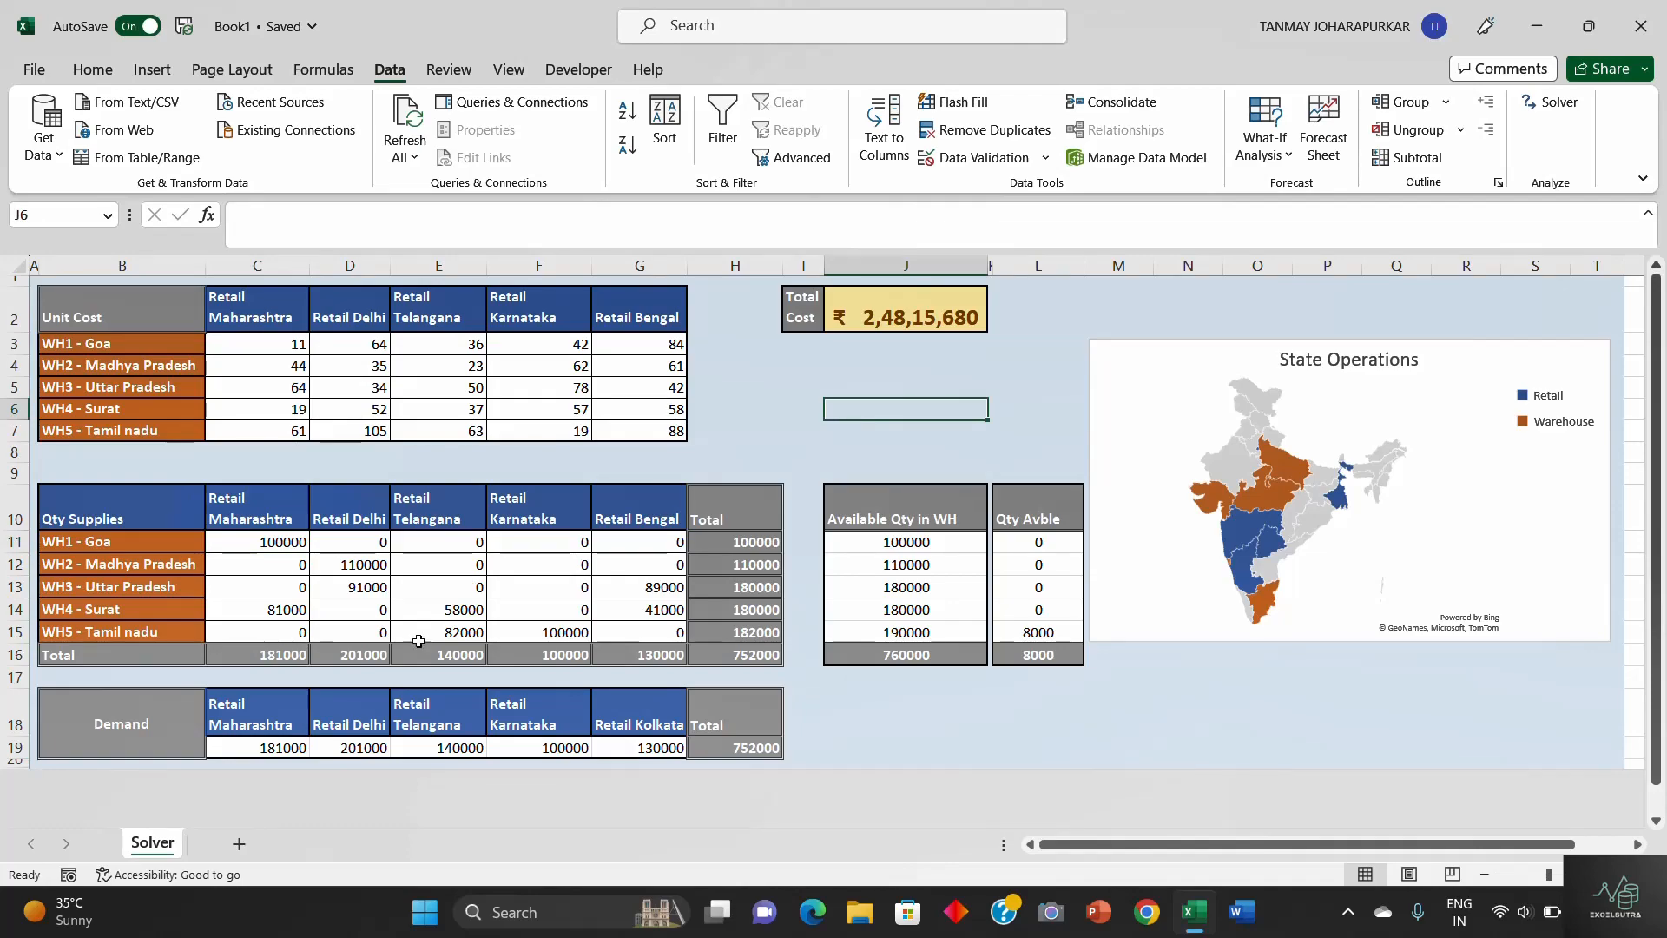
- Examine the minimized total cost and compare the solved warehouse-to-retail supply quantities with the unit costs
{"action": "left_click", "coordinate": [896, 309]}
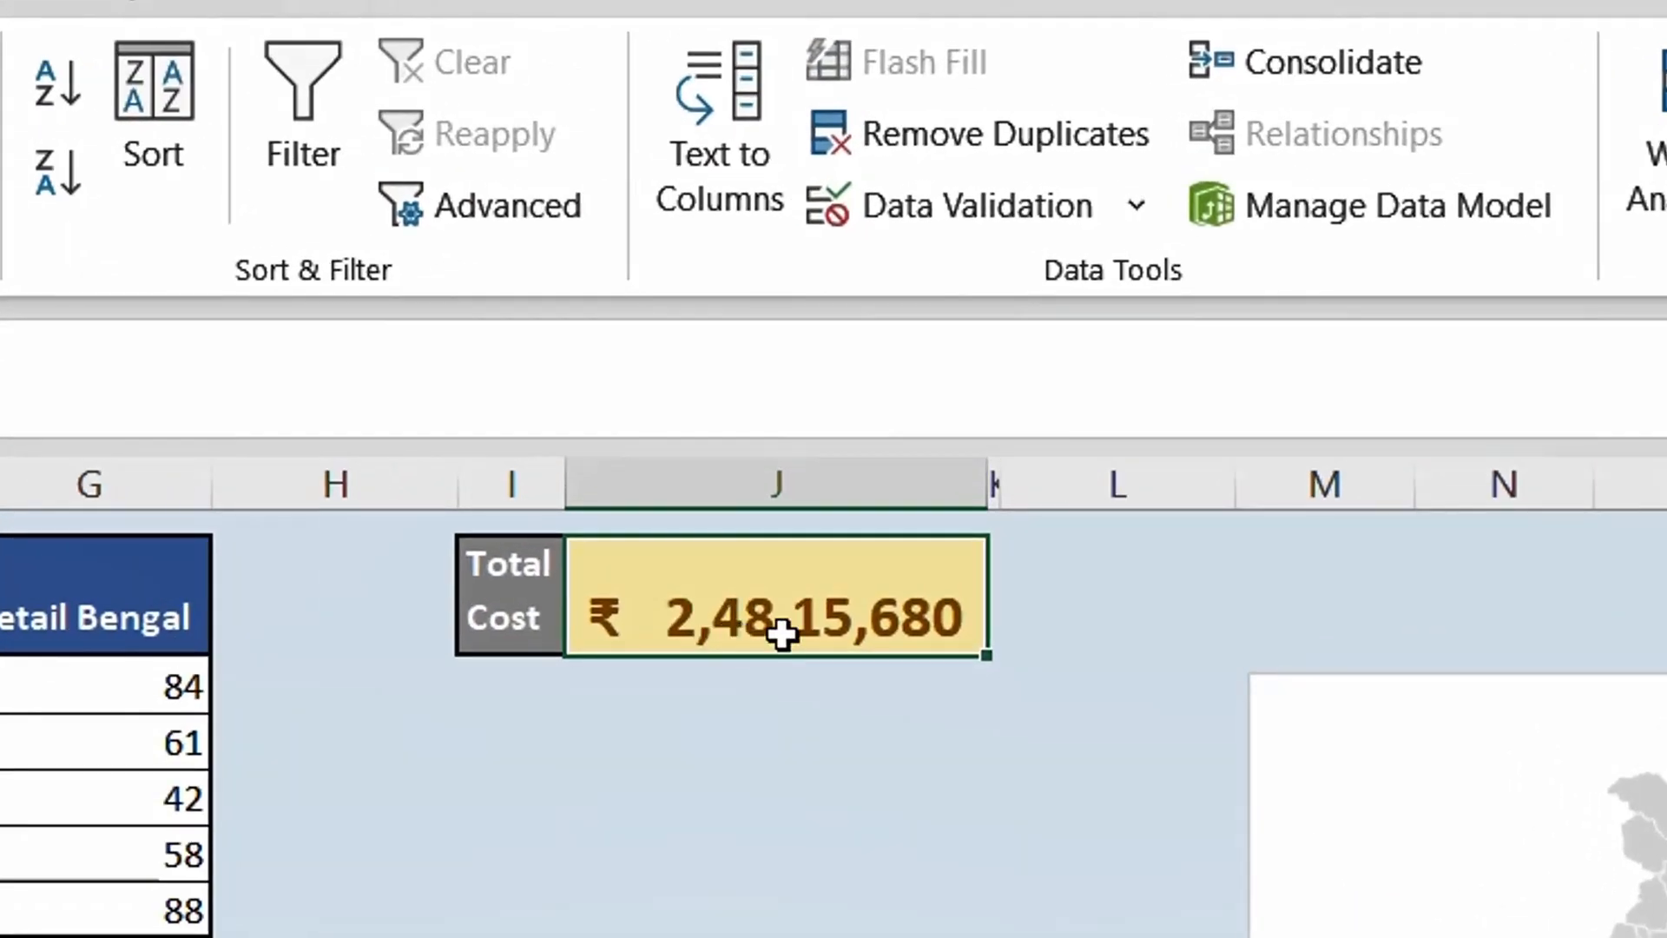
{"action": "left_click", "coordinate": [700, 903]}
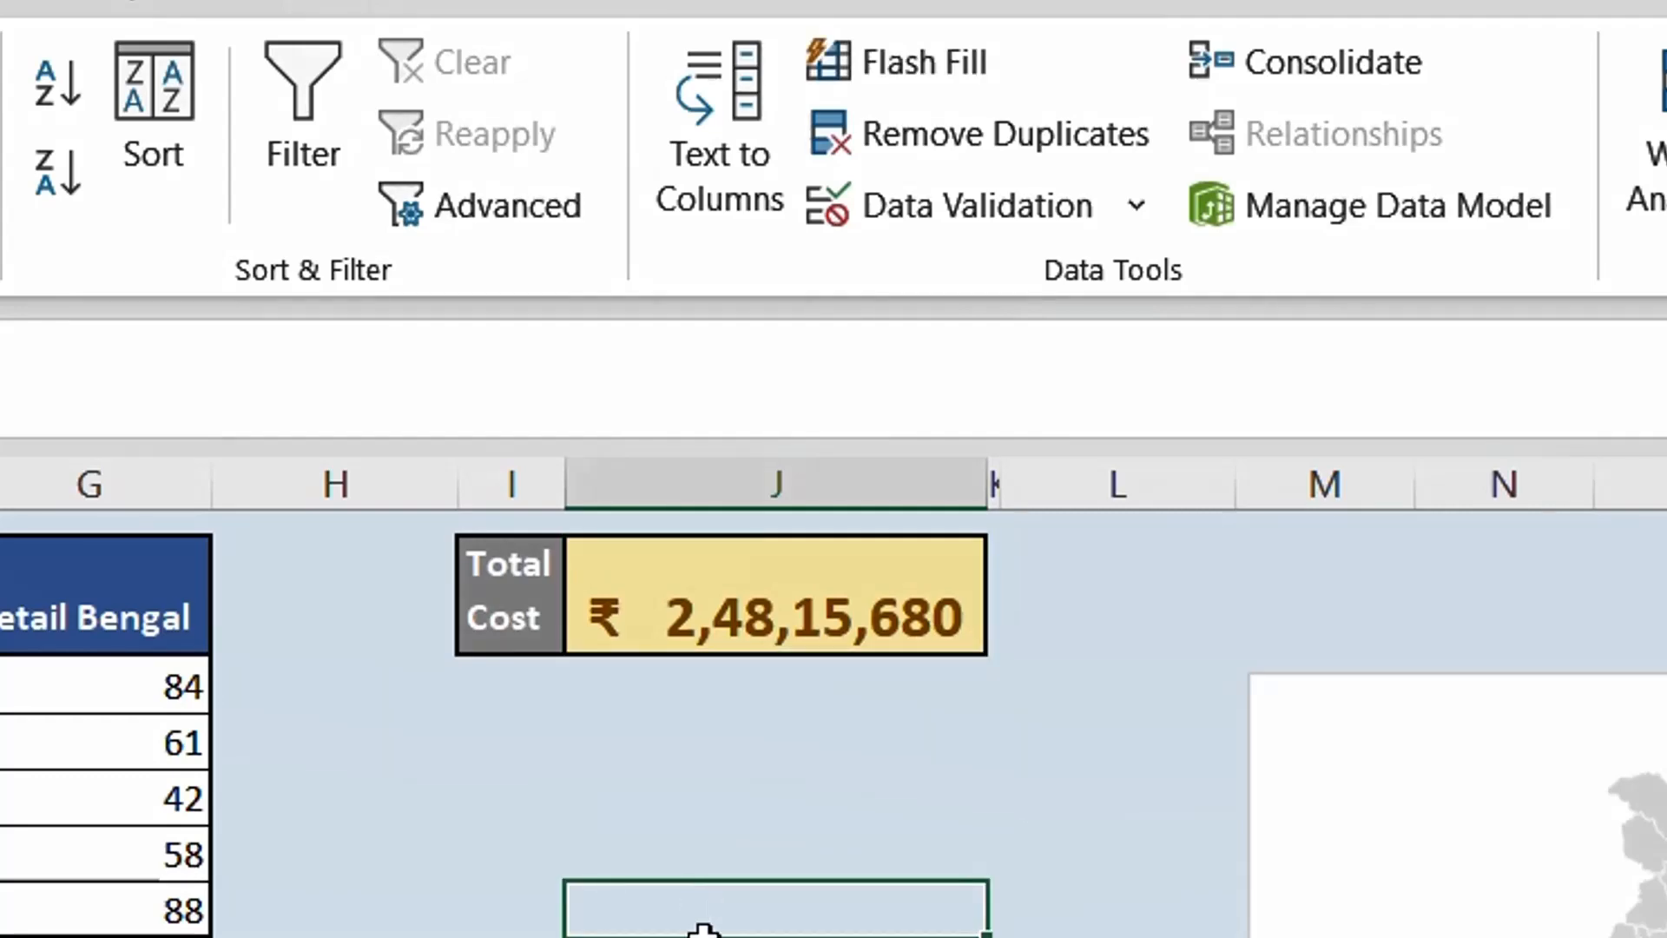
{"action": "left_click_drag", "start_coordinate": [131, 882], "coordinate": [624, 750]}
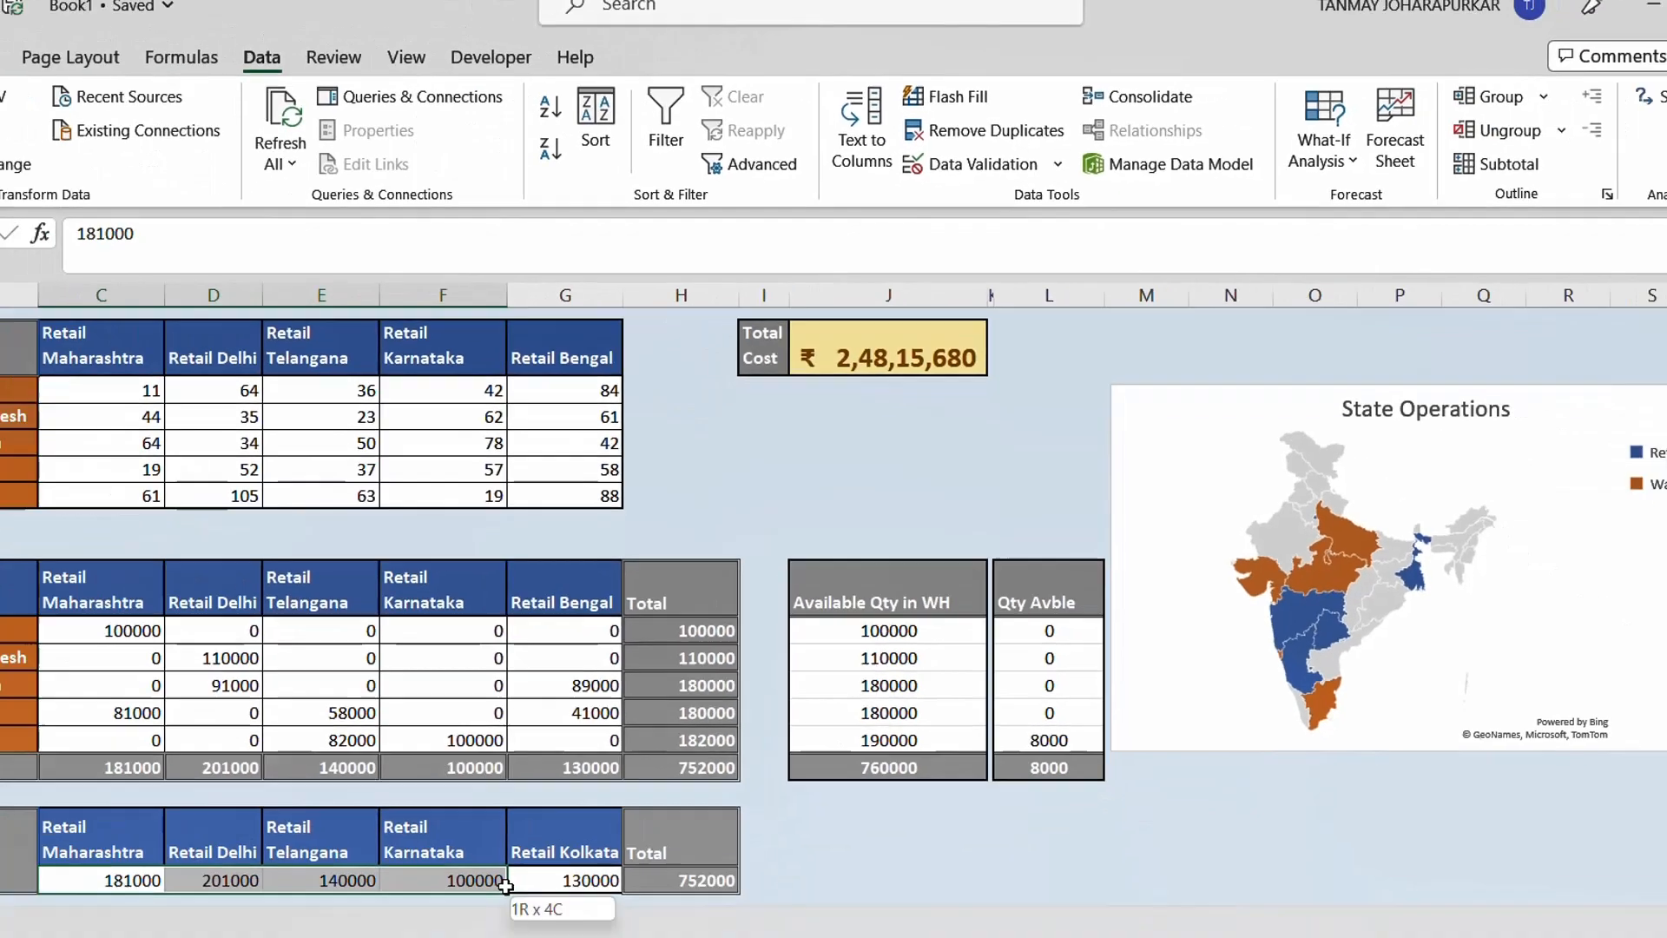
{"action": "left_click", "coordinate": [261, 558]}
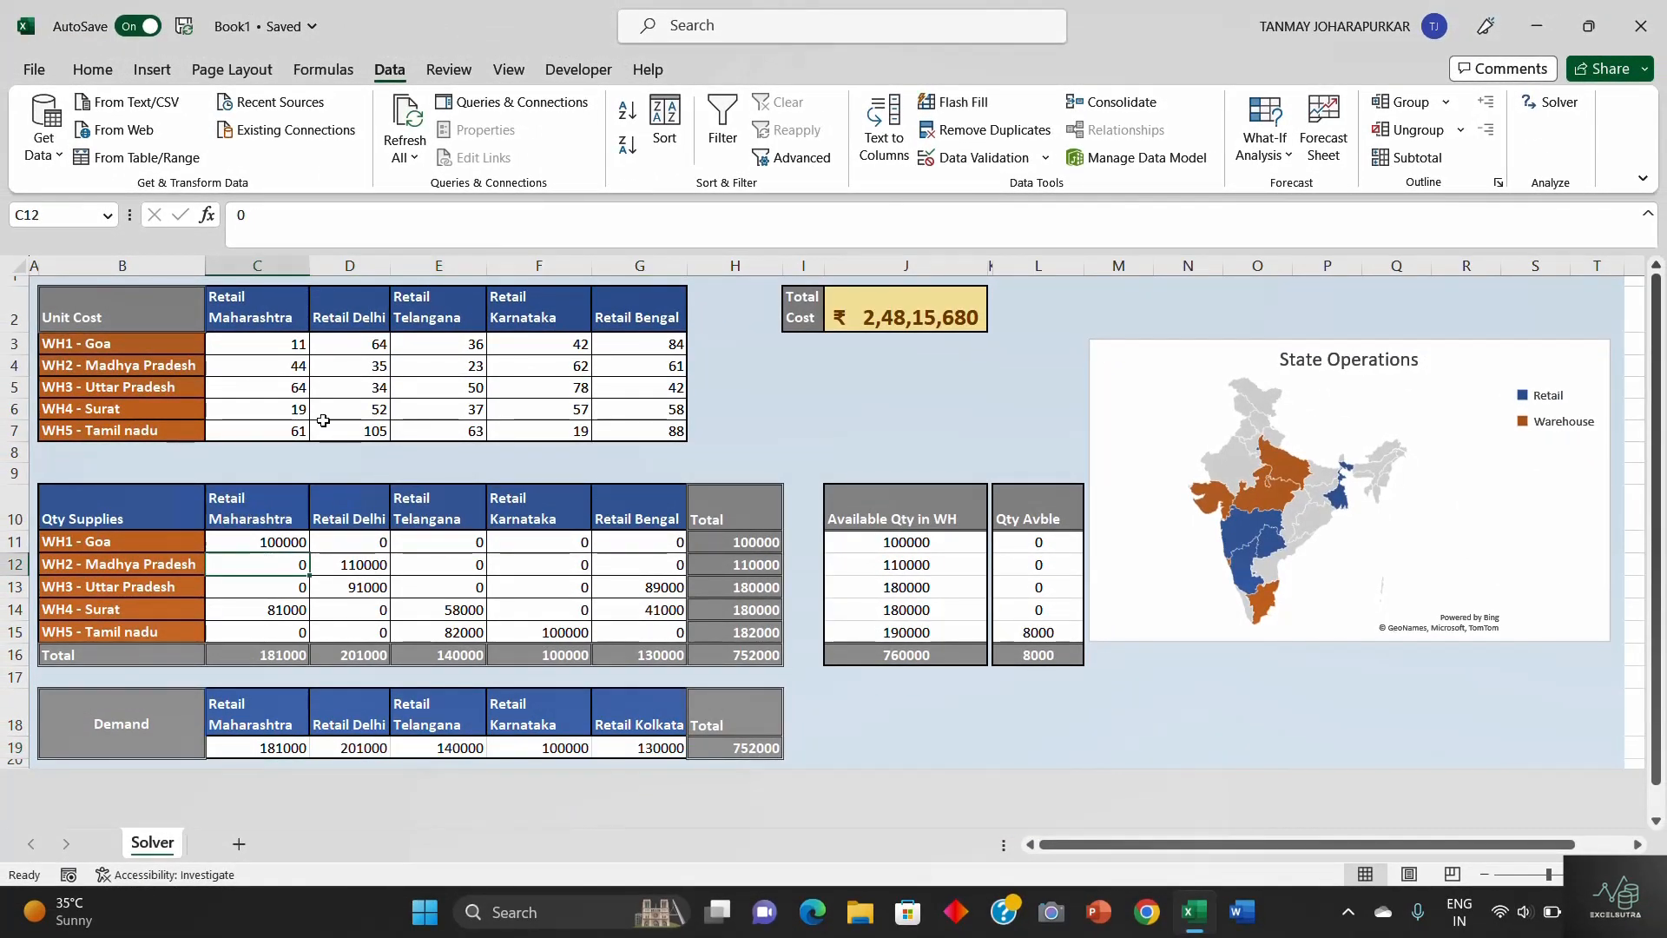
{"action": "left_click", "coordinate": [75, 542]}
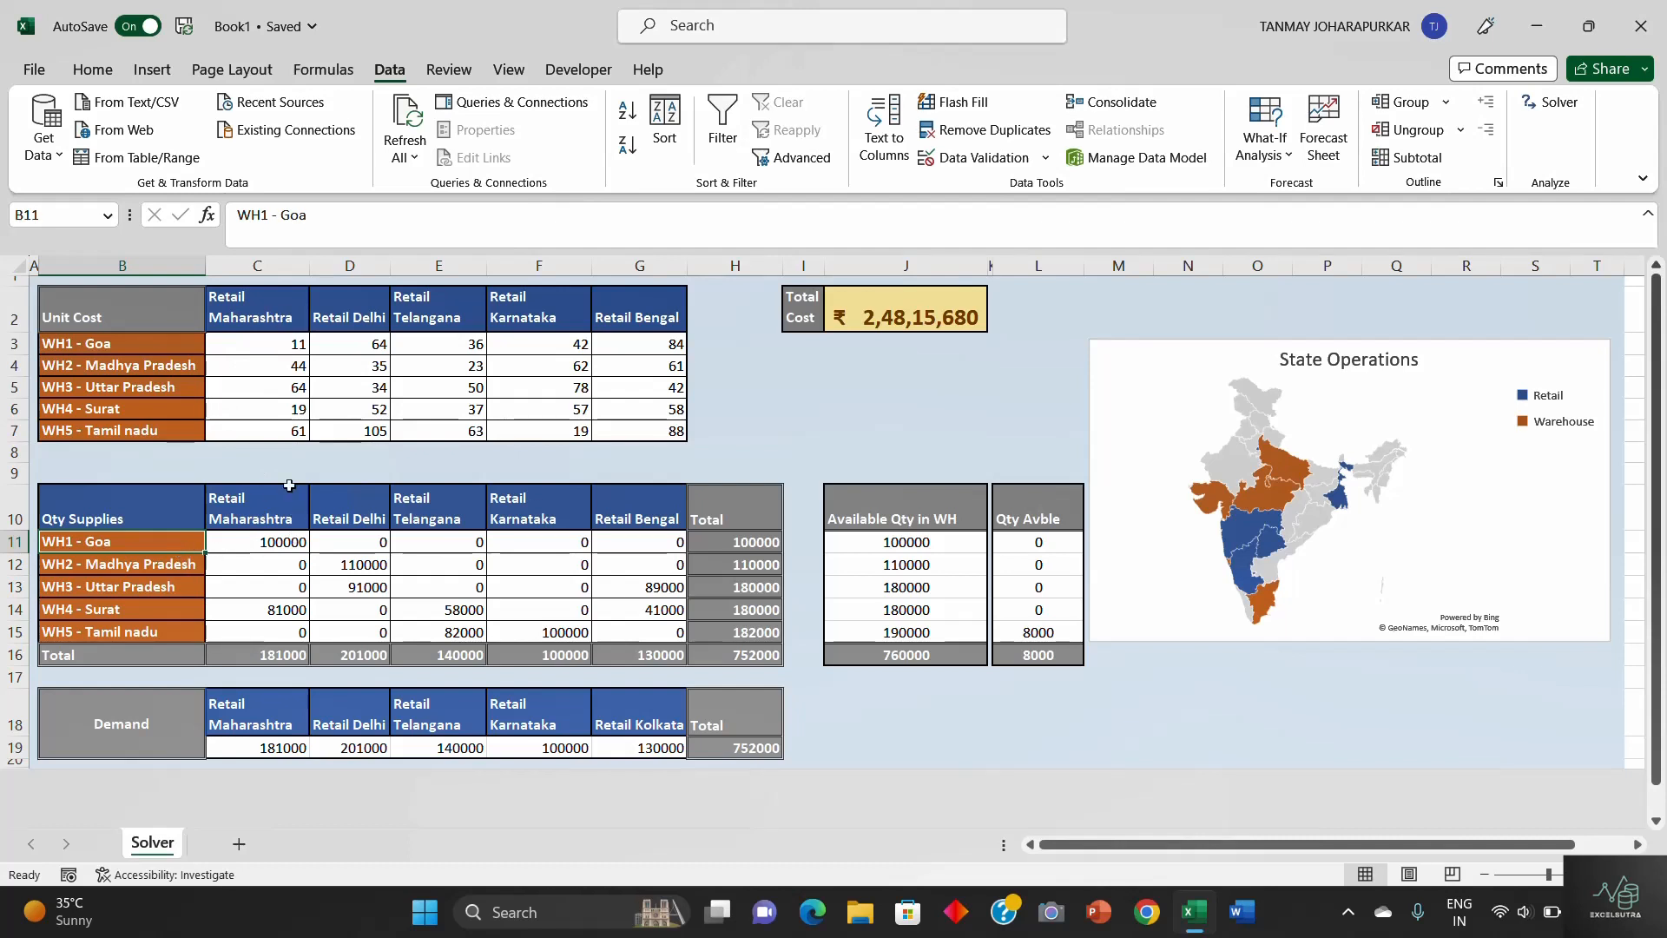
{"action": "left_click", "coordinate": [269, 343]}
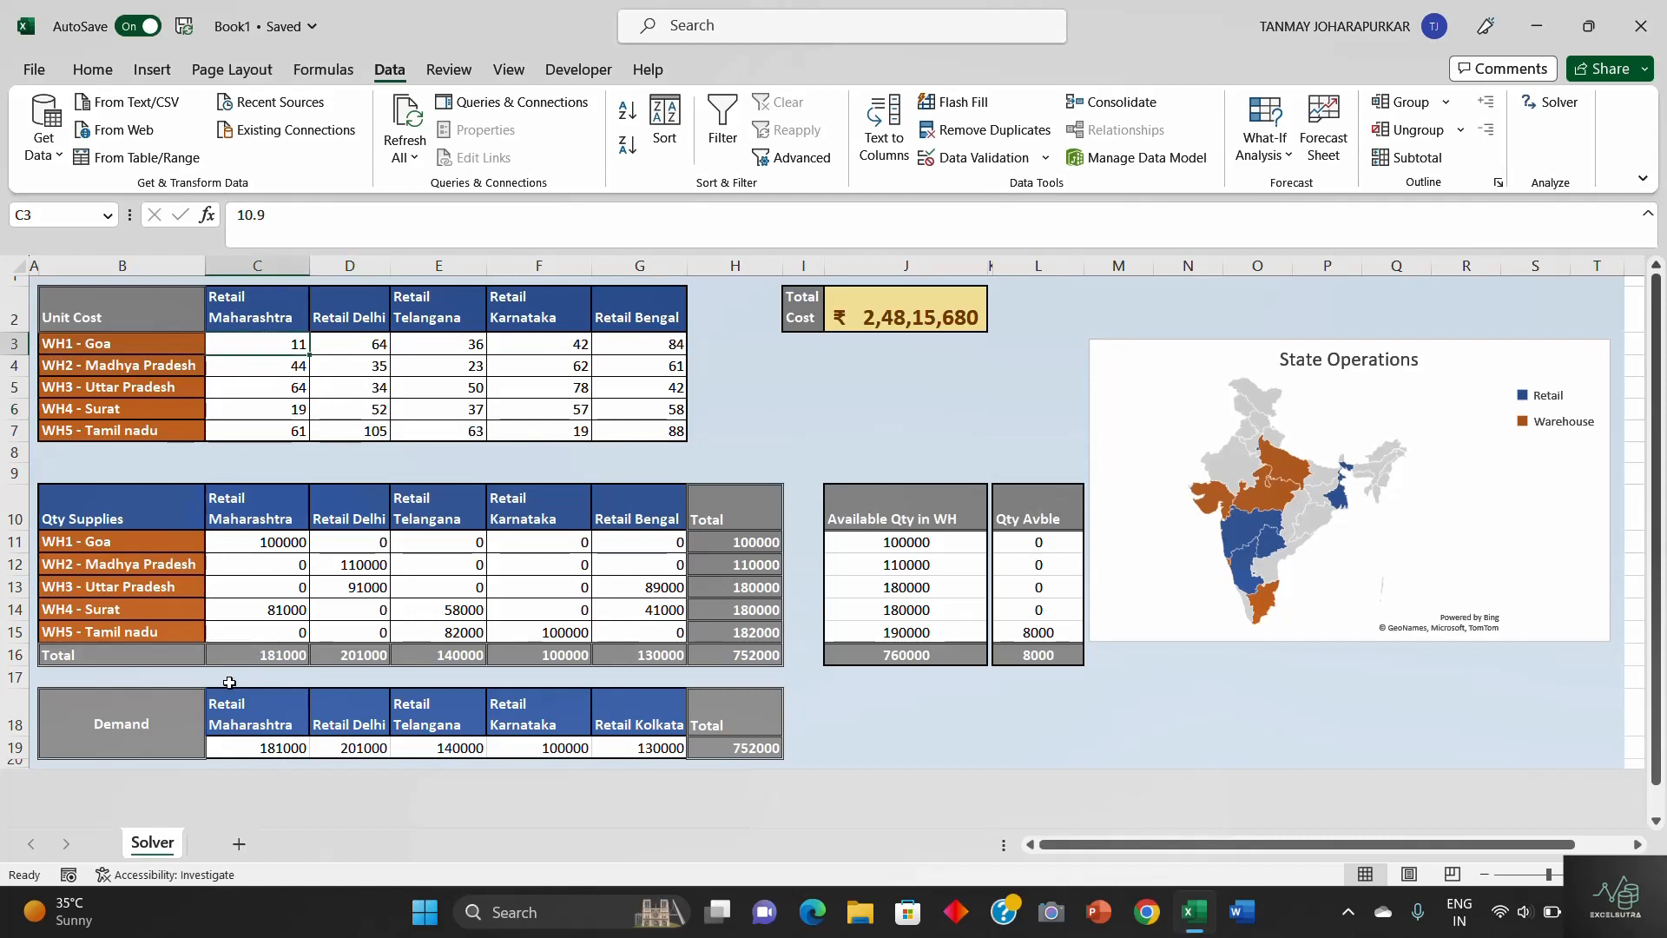
{"action": "left_click", "coordinate": [279, 416], "text": "ctrl"}
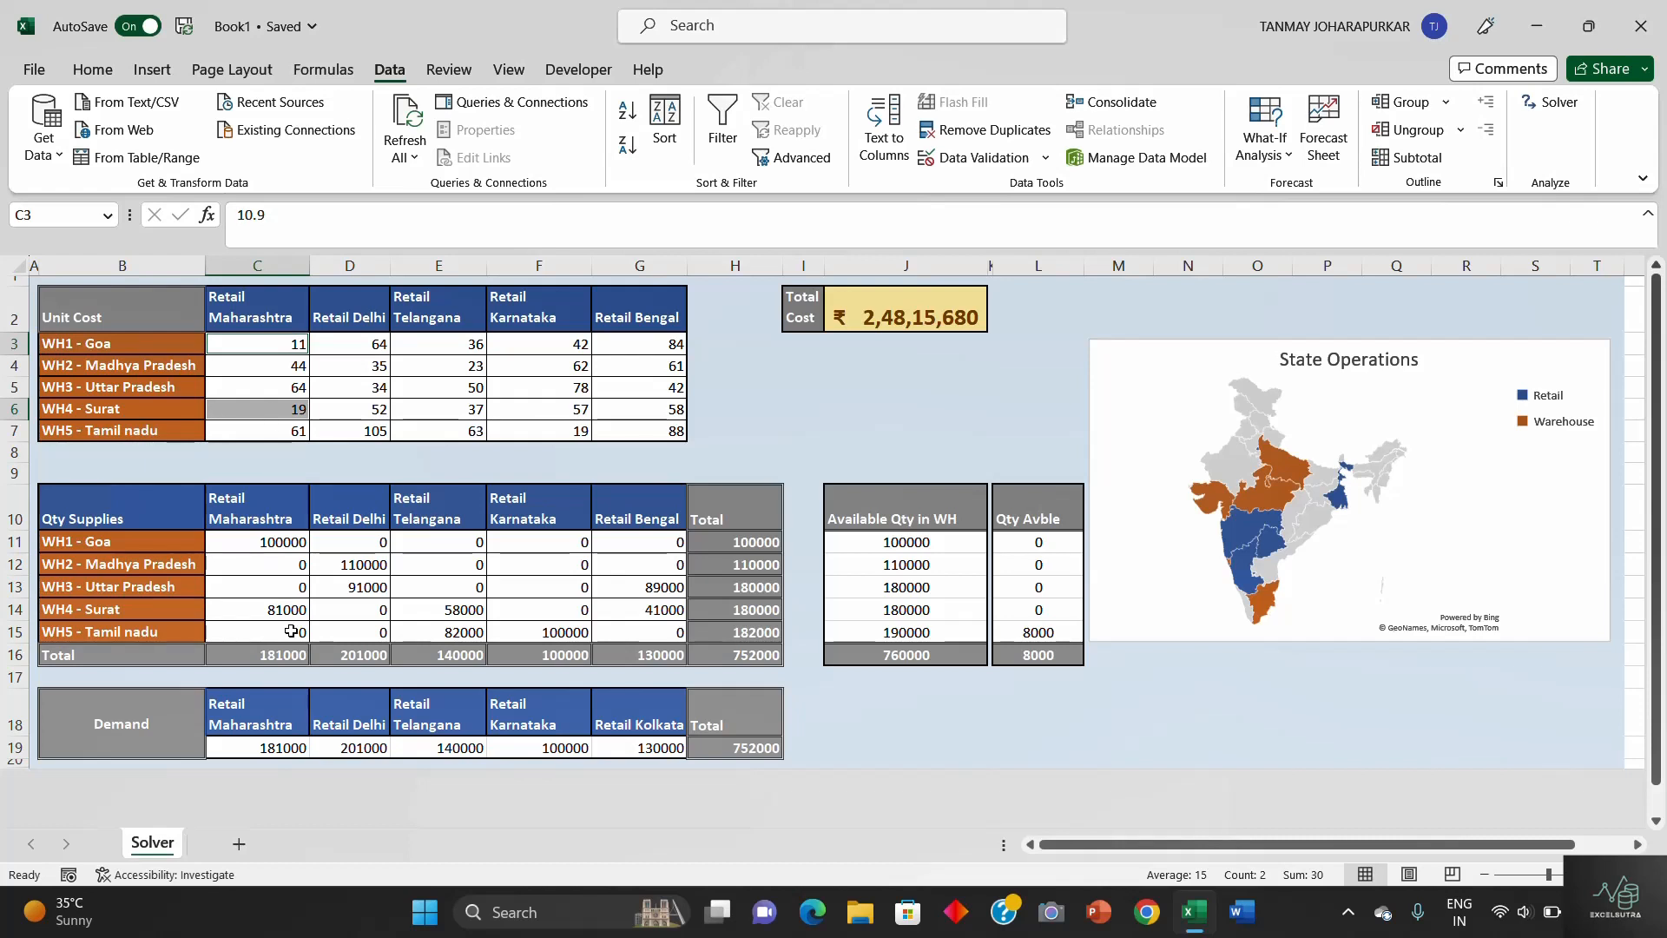
{"action": "left_click", "coordinate": [409, 405]}
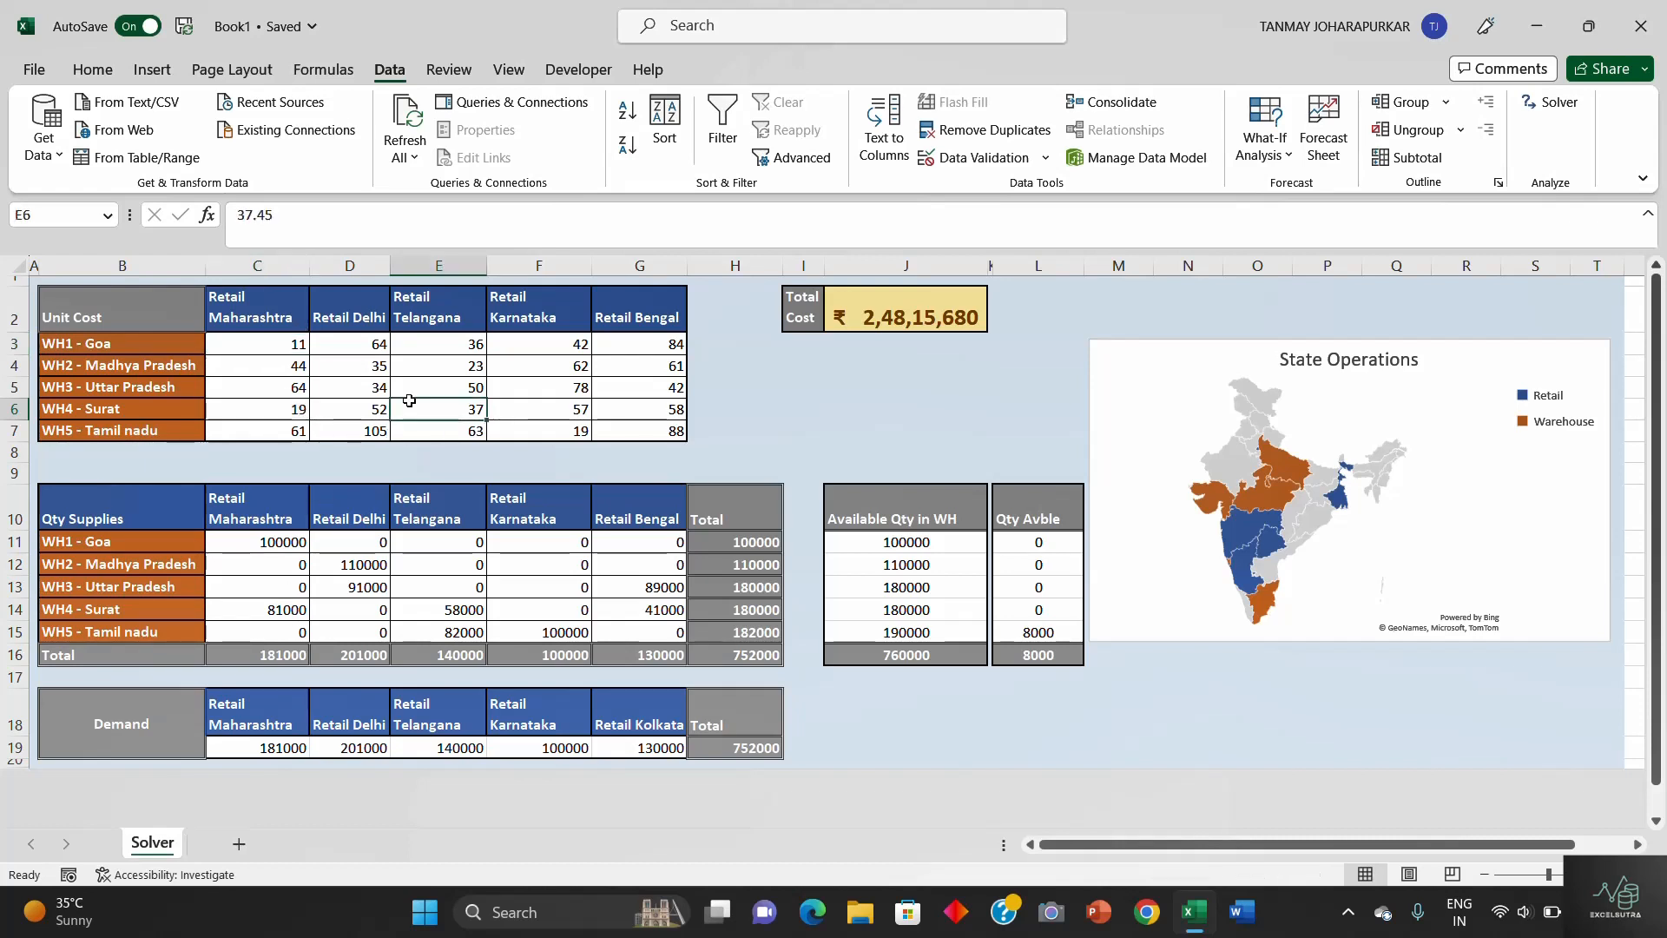
{"action": "left_click", "coordinate": [647, 631]}
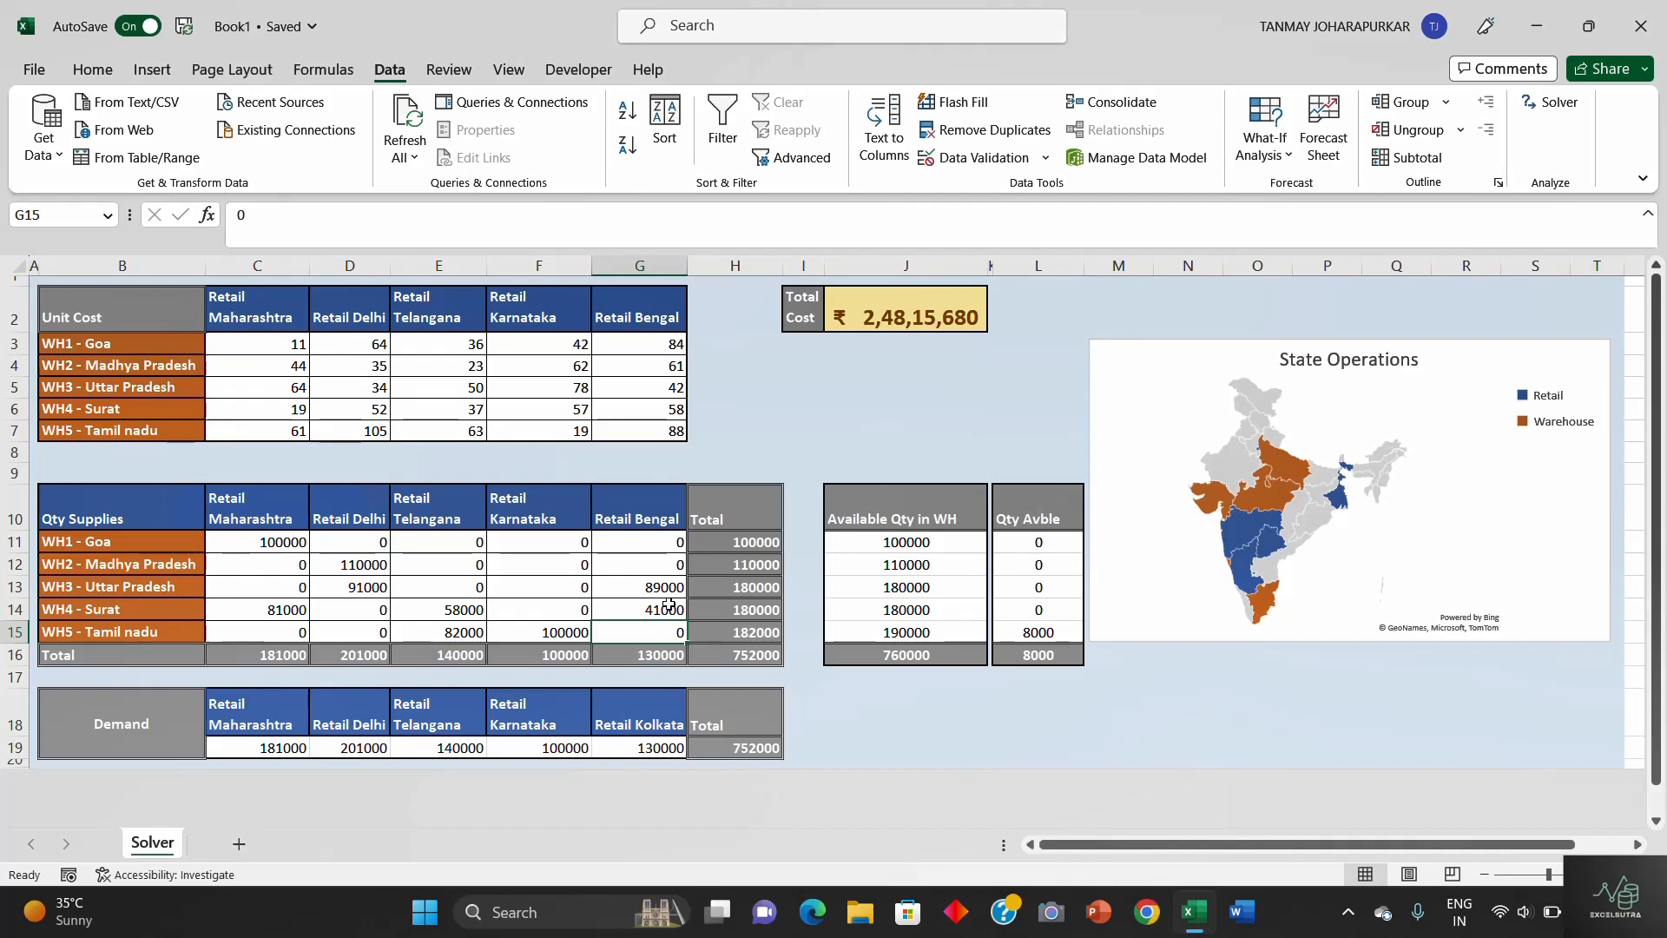
{"action": "left_click", "coordinate": [754, 451]}
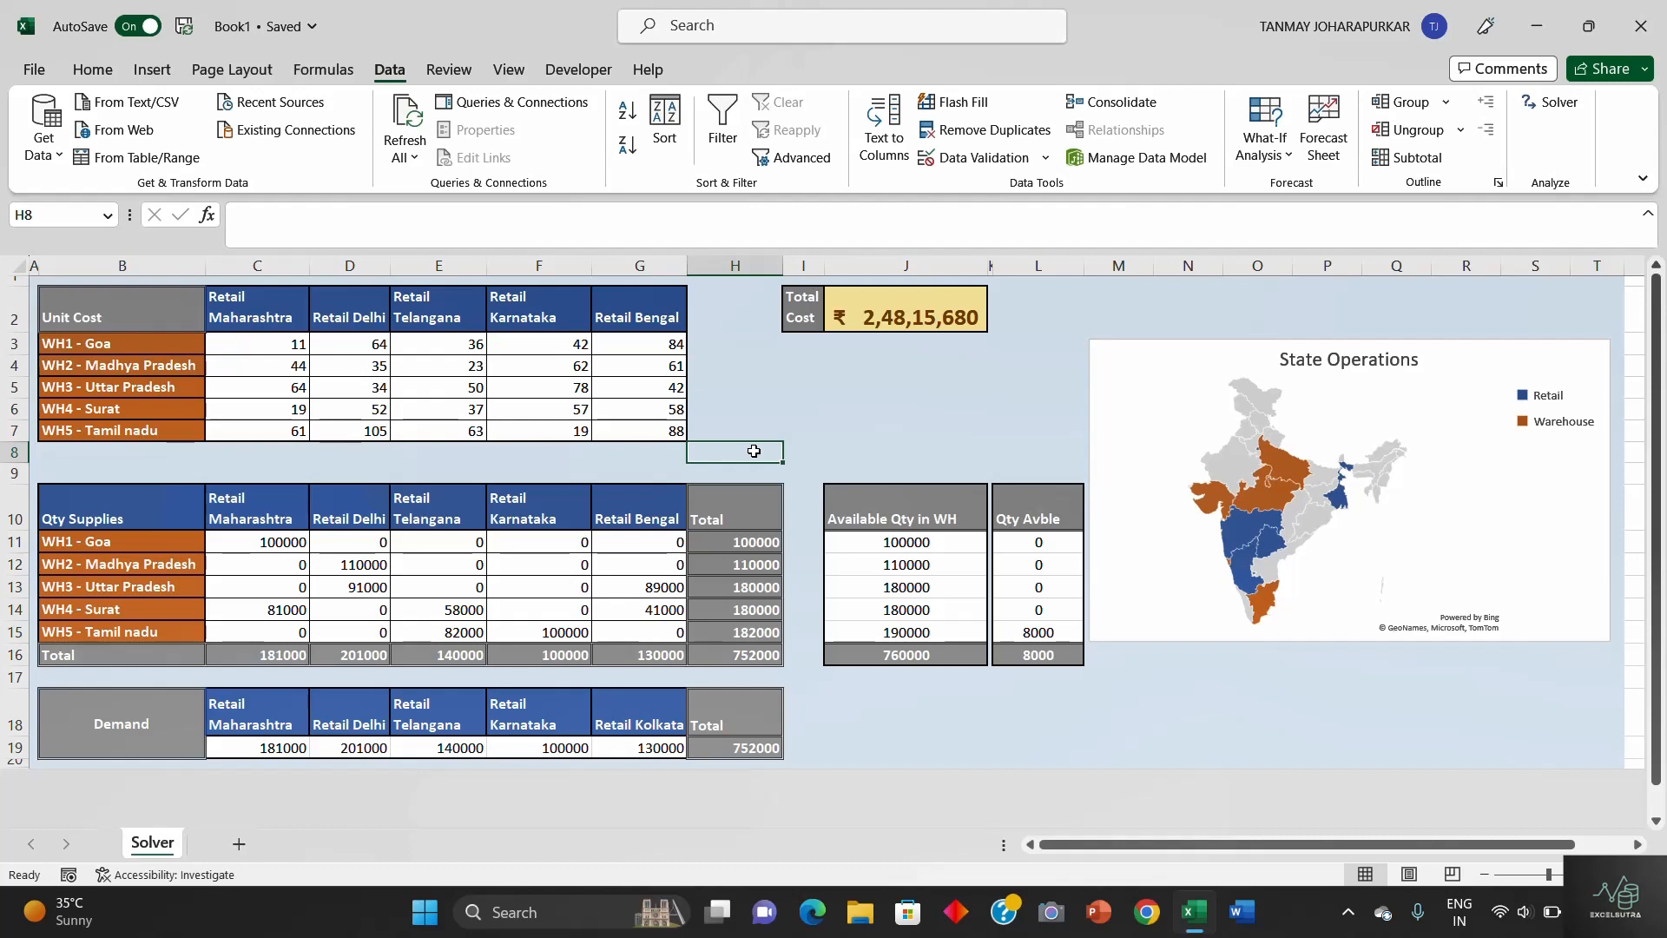
- Check the total available warehouse stock and the quantity left over at the WH5 - Tamil nadu warehouse
{"action": "left_click", "coordinate": [904, 654]}
{"action": "left_click", "coordinate": [1066, 623]}
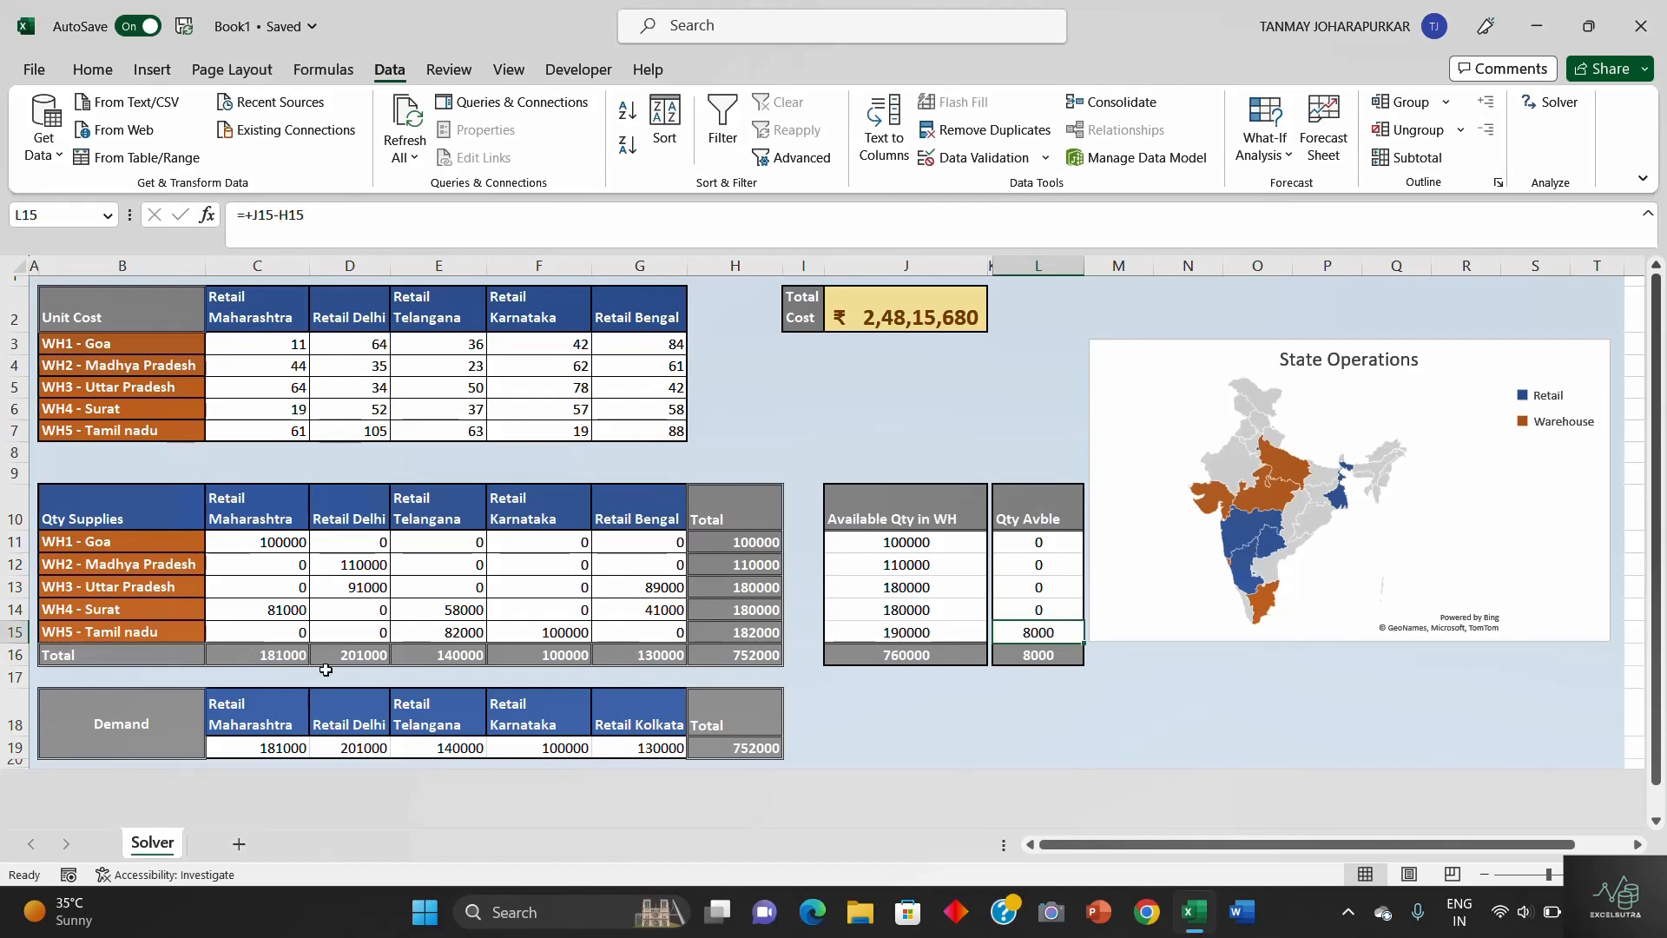
{"action": "left_click", "coordinate": [139, 633]}
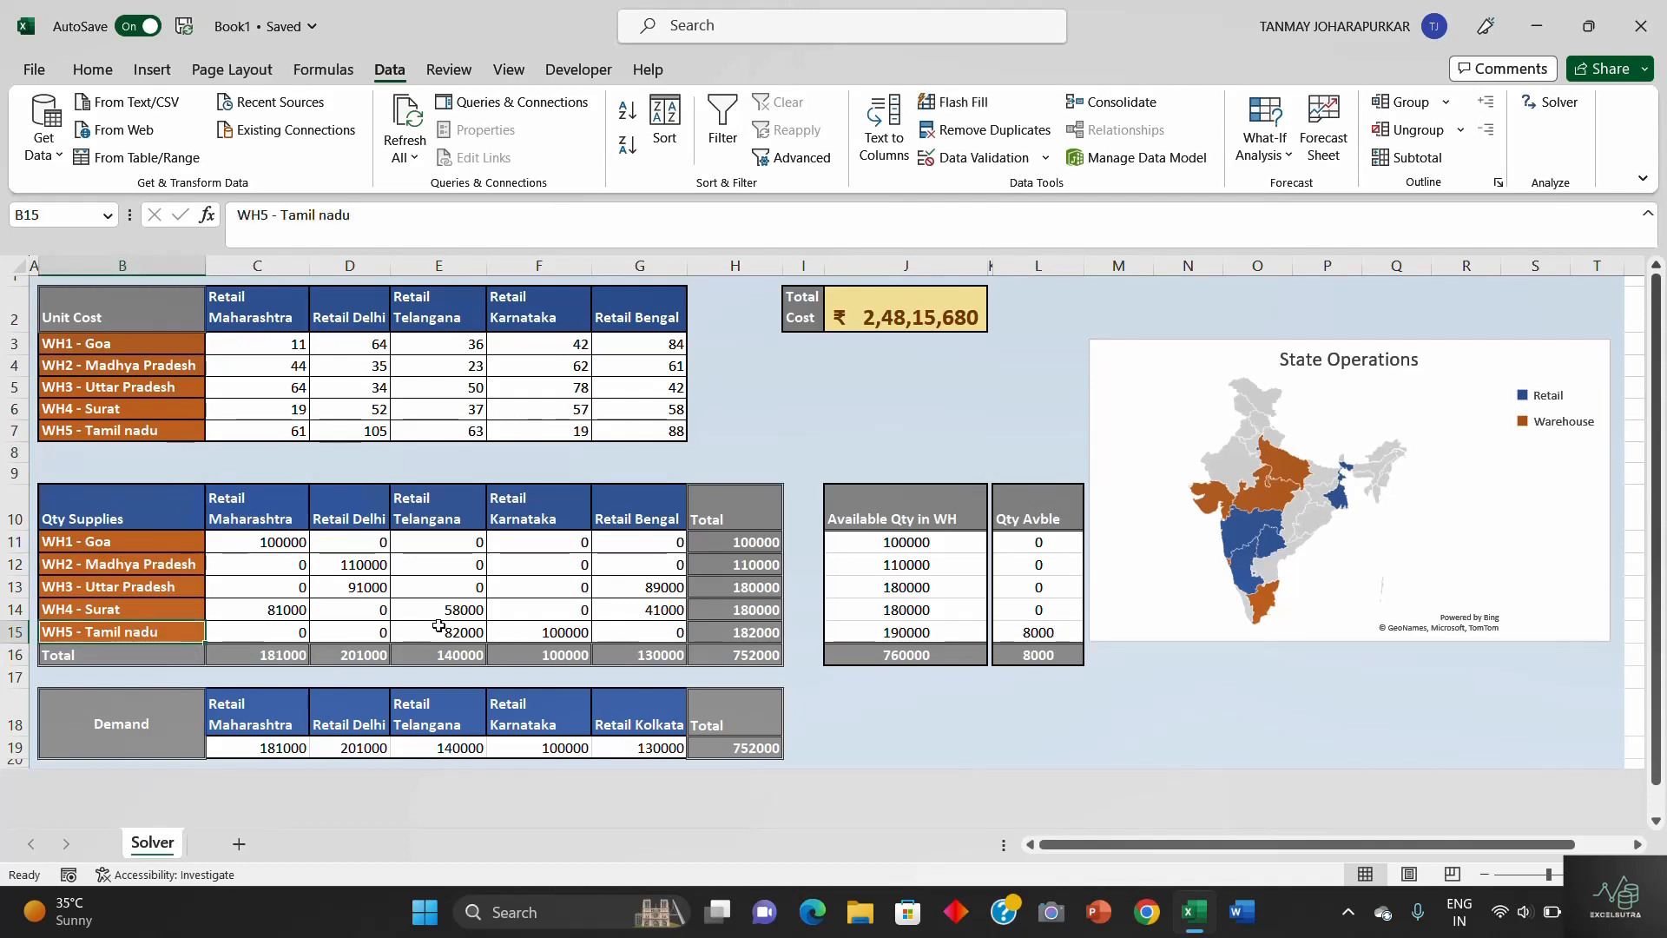
{"action": "left_click", "coordinate": [979, 733]}
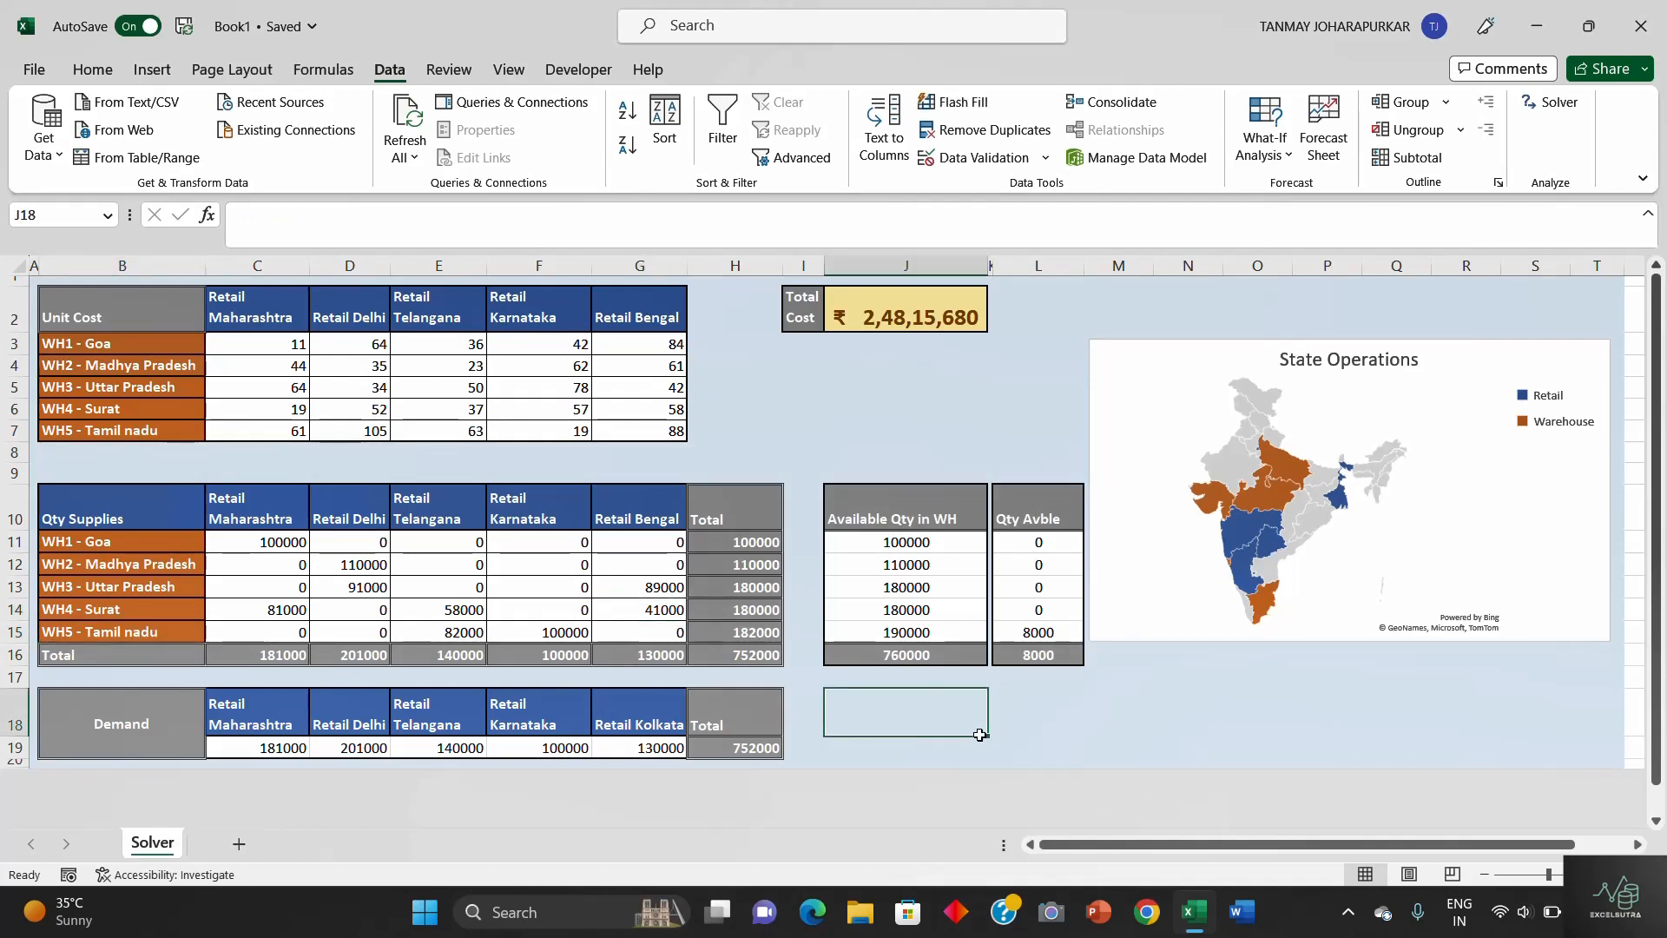